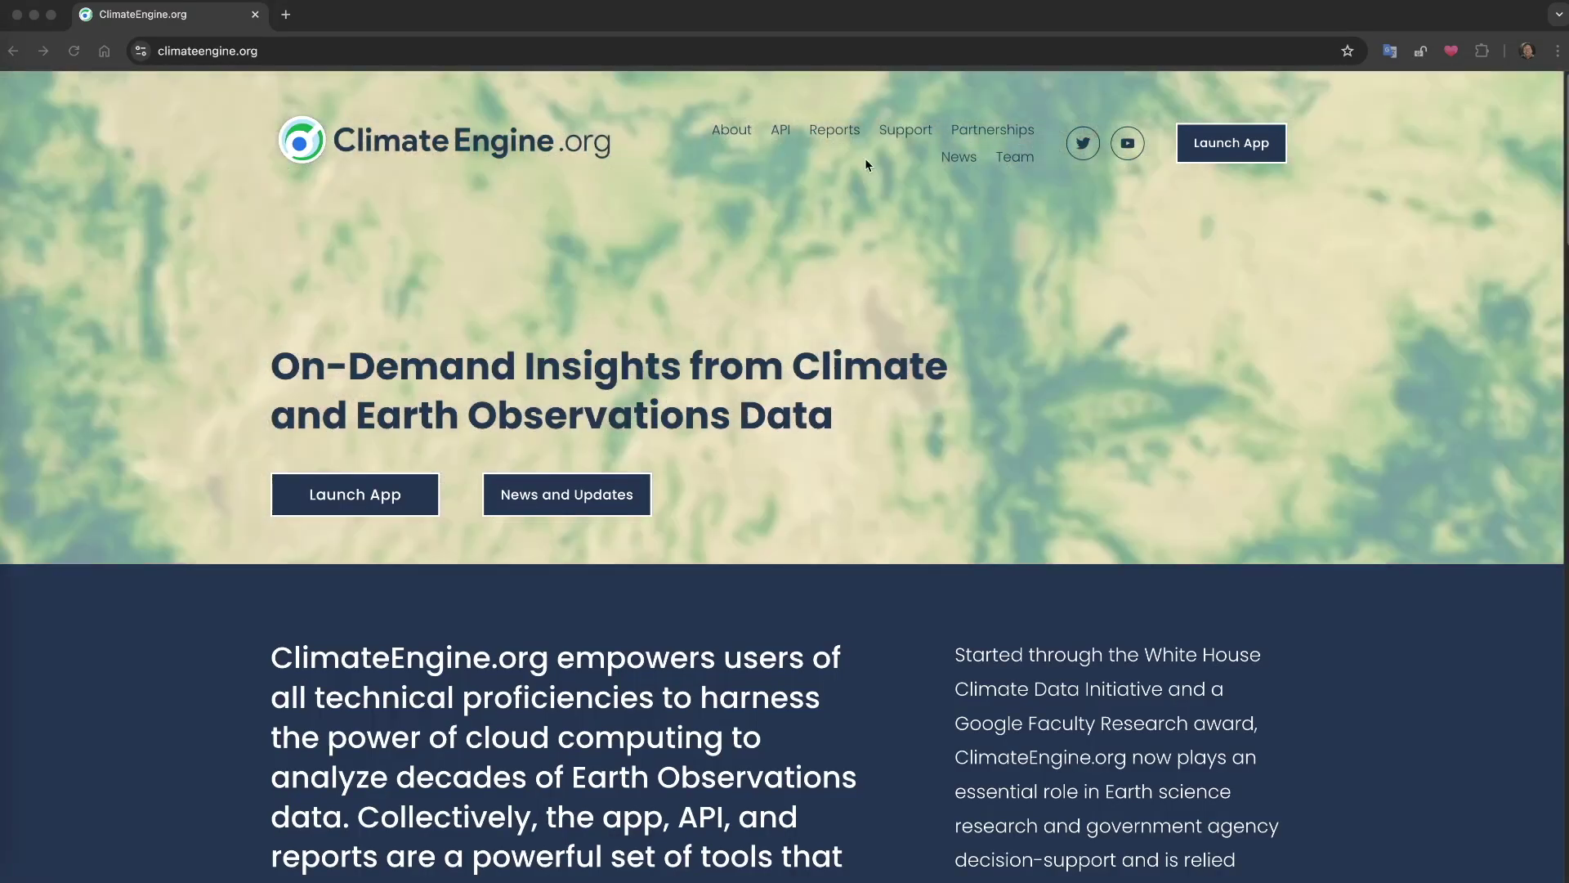
# Open the BLM reports site and go to Site Characterization > Access BLM Reports
pyautogui.click(830, 131)
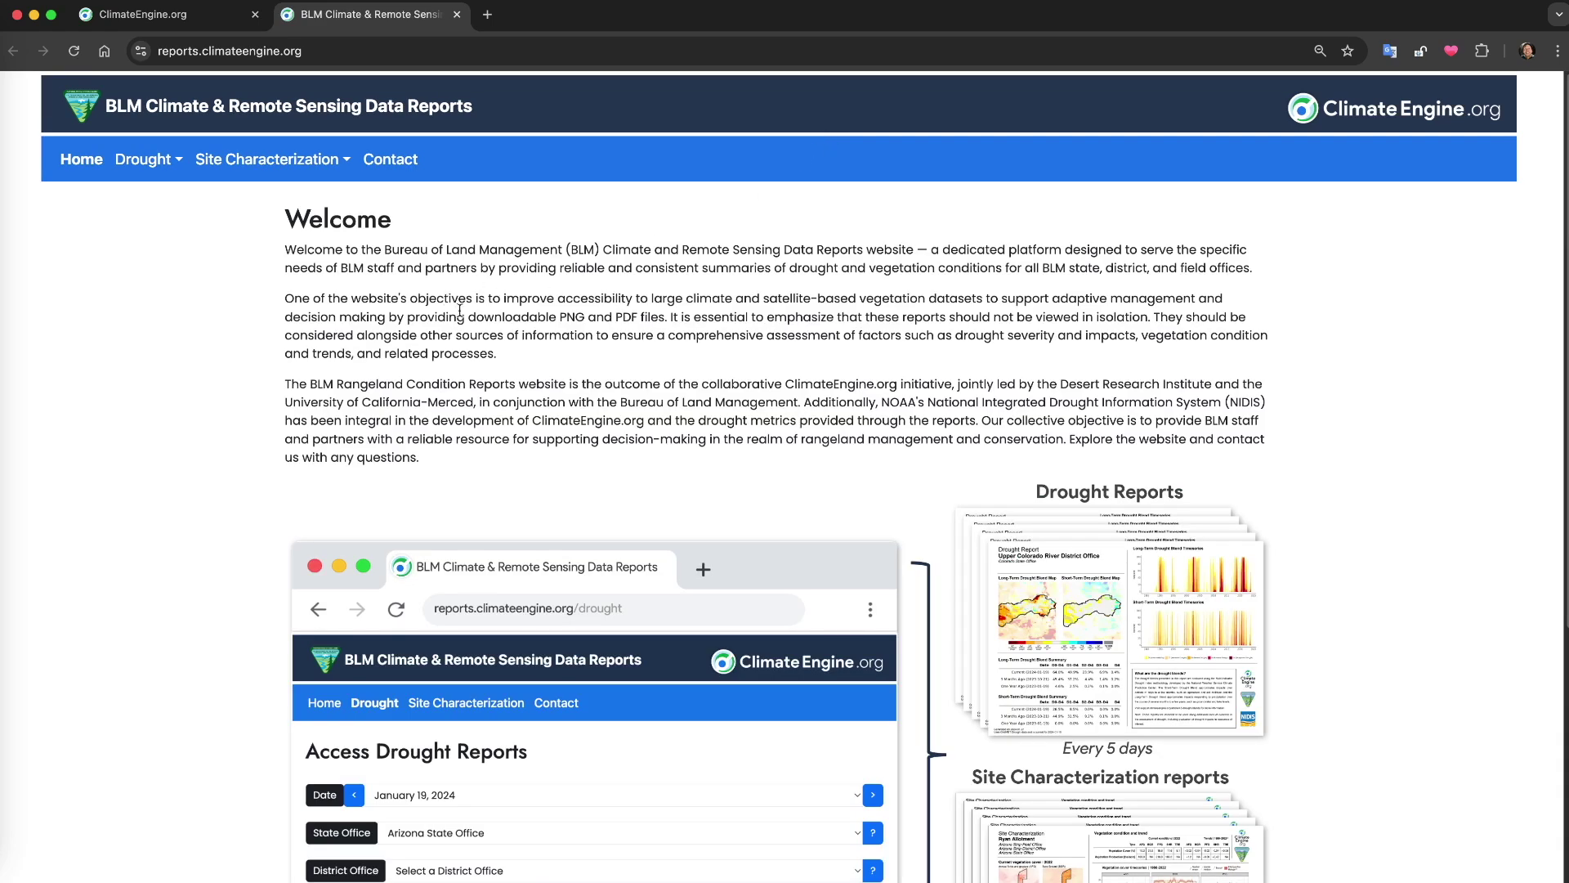
pyautogui.scroll(-3, 787, 405)
pyautogui.scroll(-1, 675, 342)
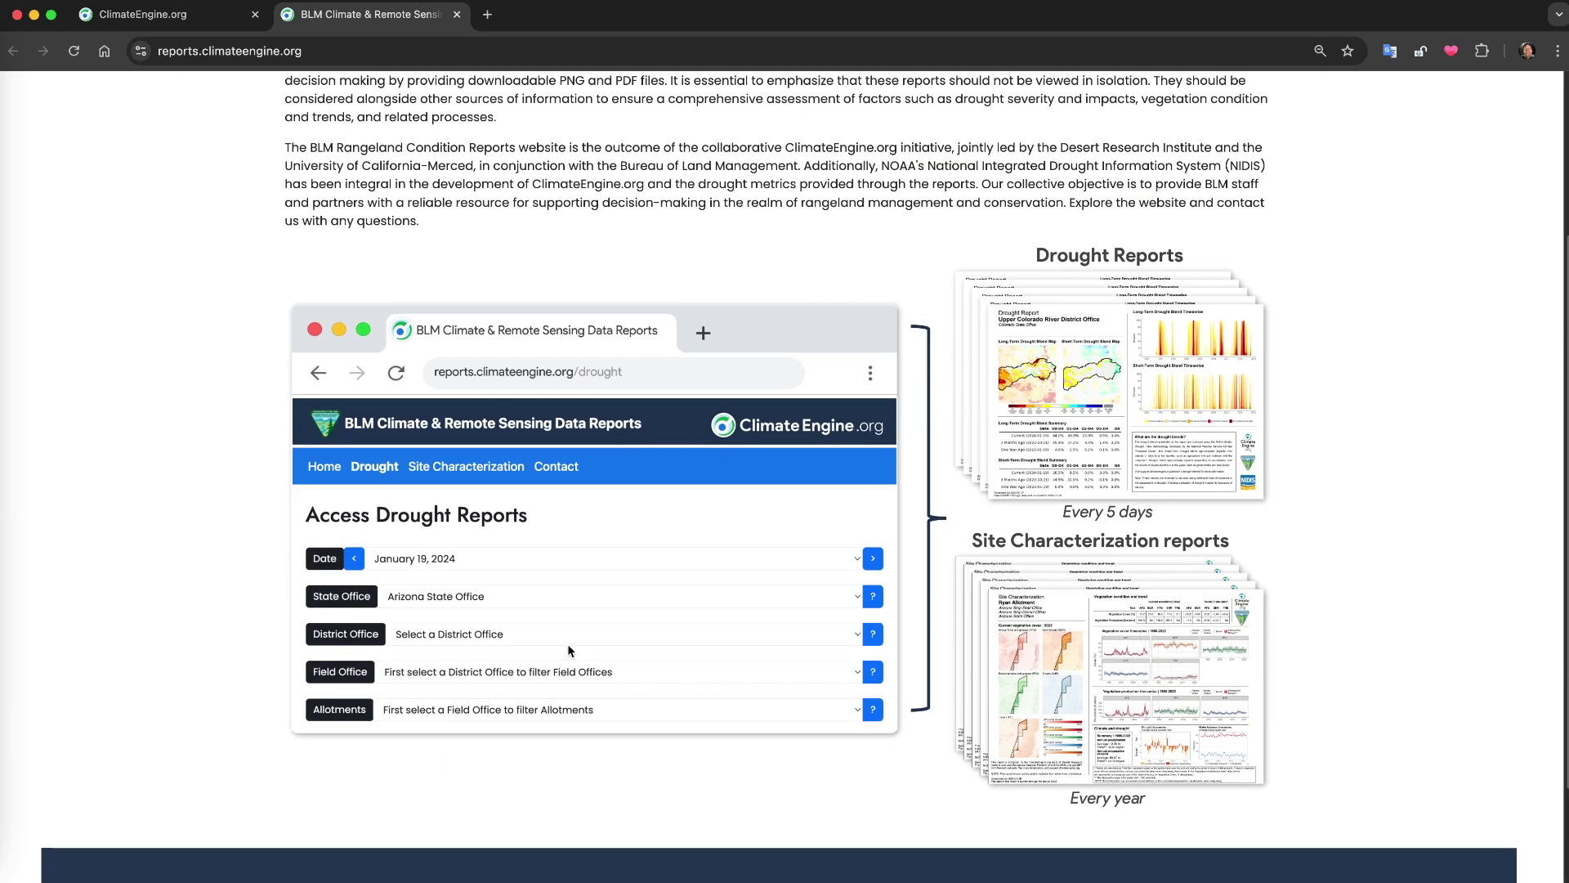
pyautogui.scroll(4, 568, 644)
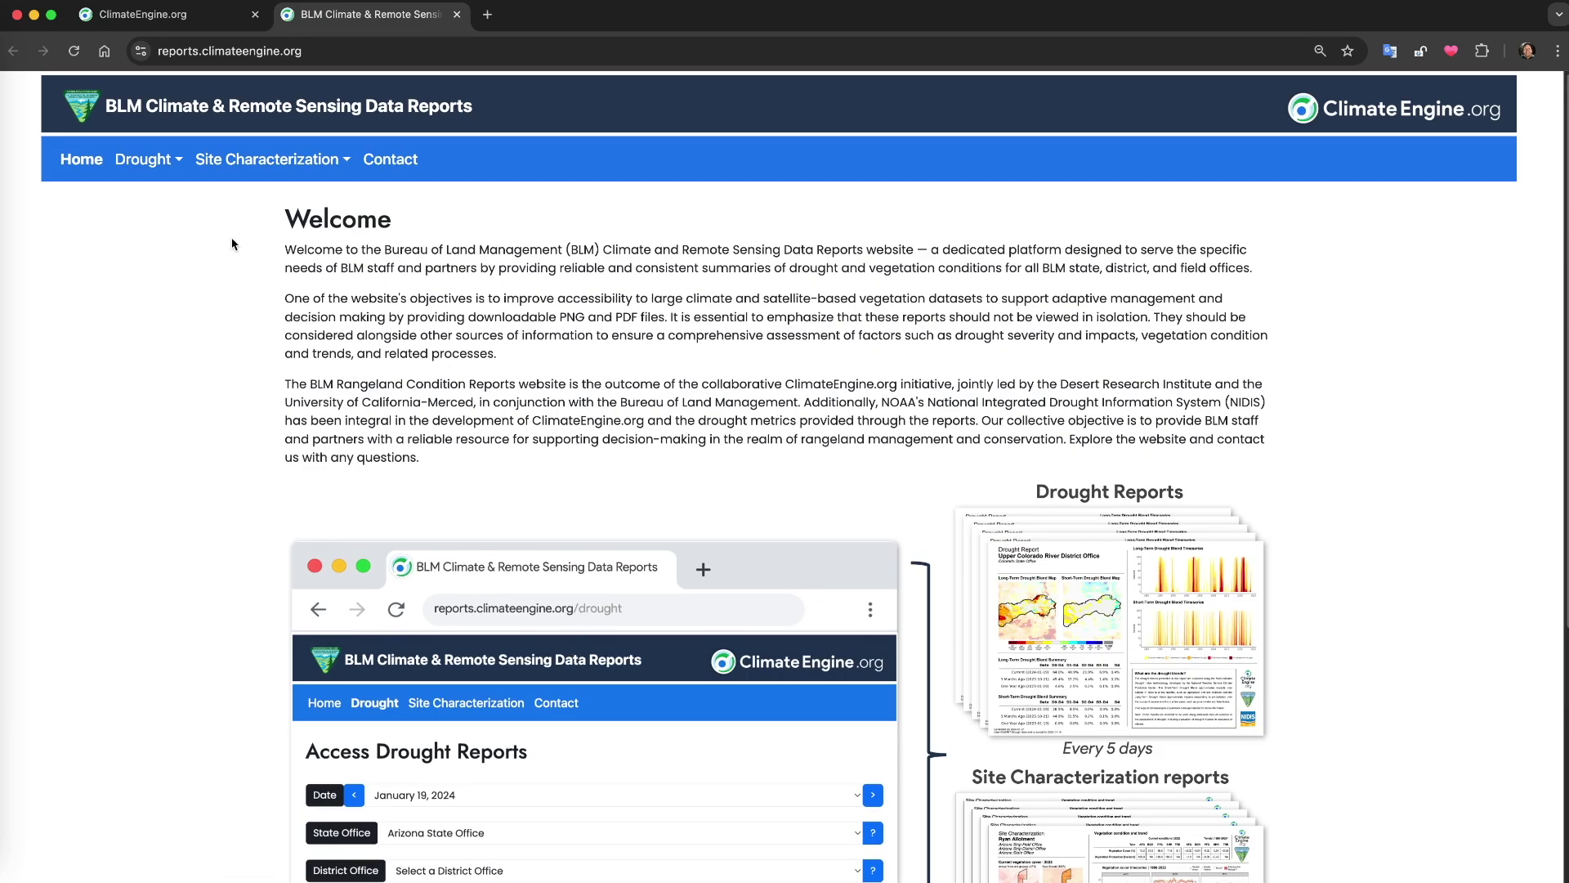
pyautogui.click(145, 161)
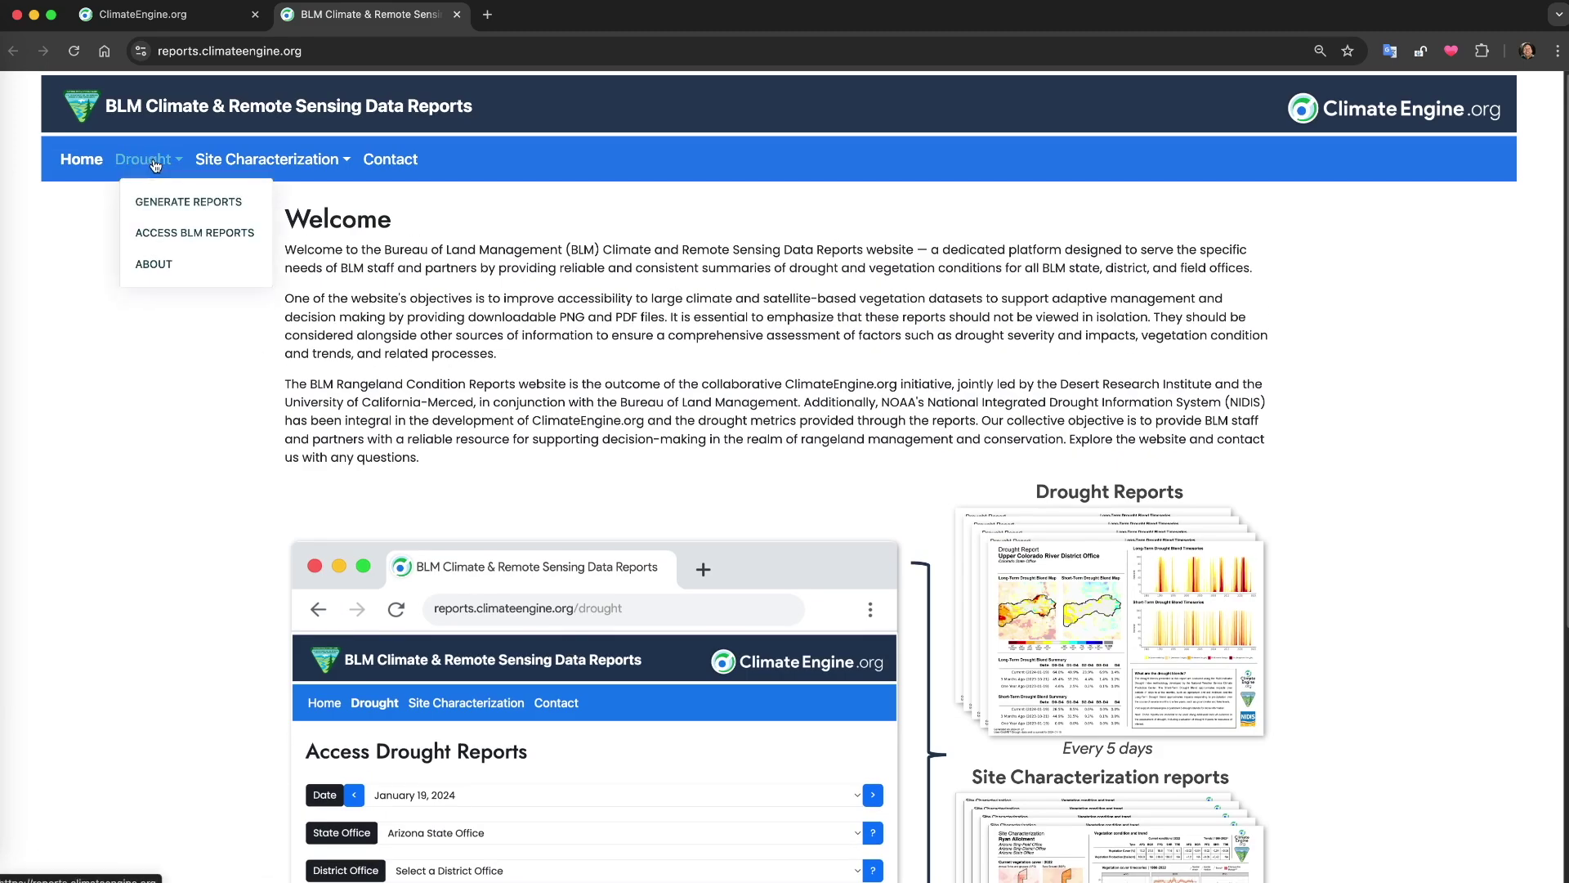
pyautogui.click(245, 162)
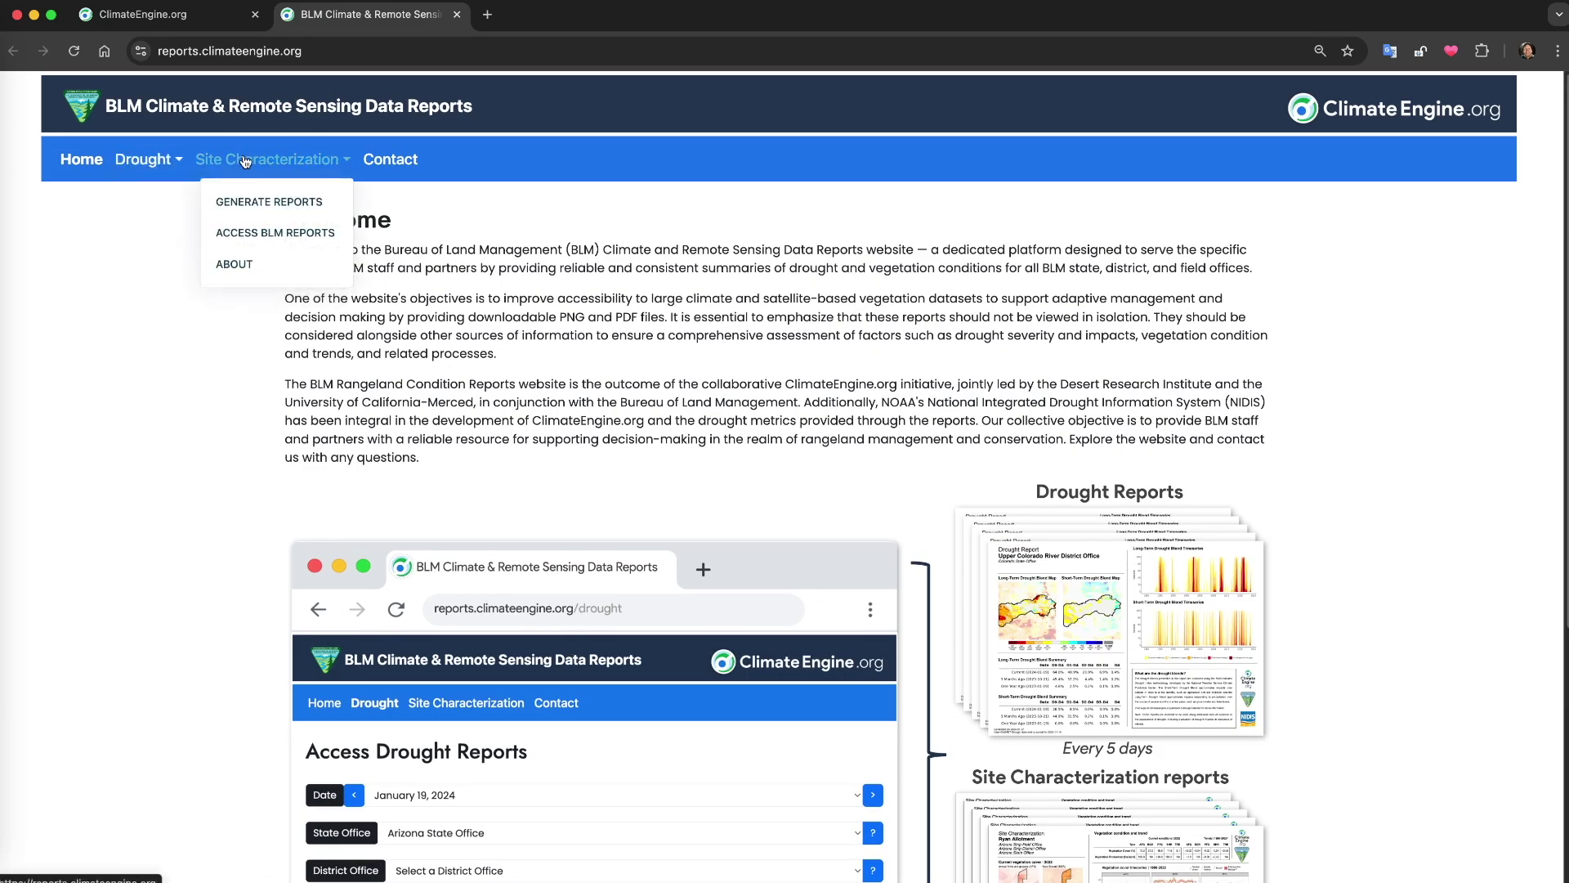
pyautogui.click(247, 229)
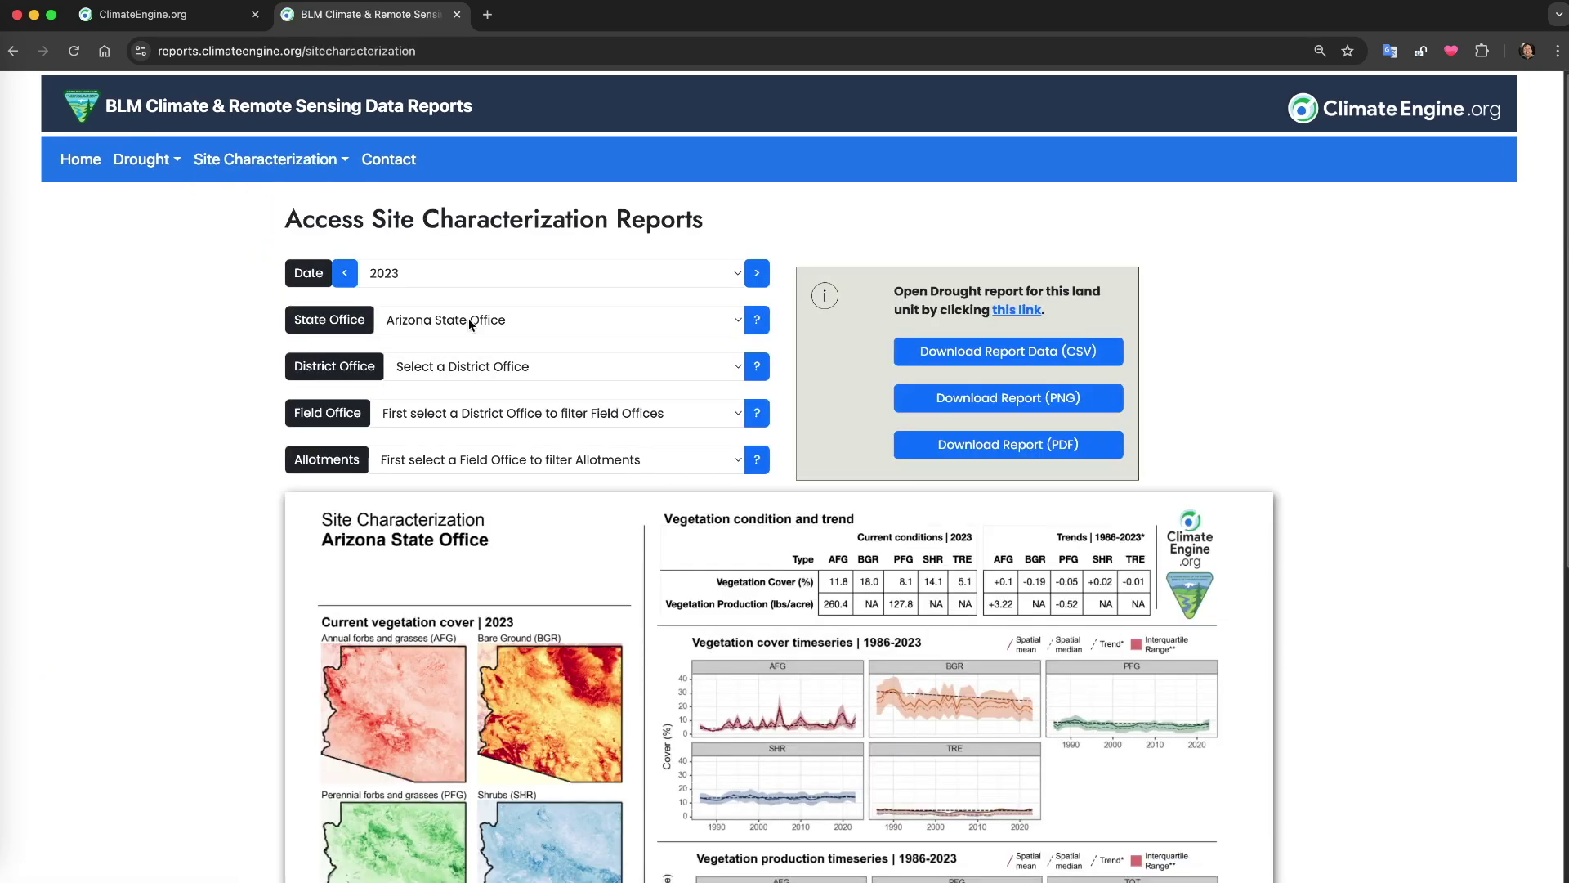
# Show the Harcuvar allotment report under Colorado River District Office and Lake Havasu Field Office
pyautogui.click(468, 366)
pyautogui.click(471, 407)
pyautogui.click(471, 413)
pyautogui.click(470, 455)
pyautogui.click(470, 459)
pyautogui.click(470, 537)
pyautogui.scroll(-2, 184, 483)
pyautogui.scroll(-5, 183, 476)
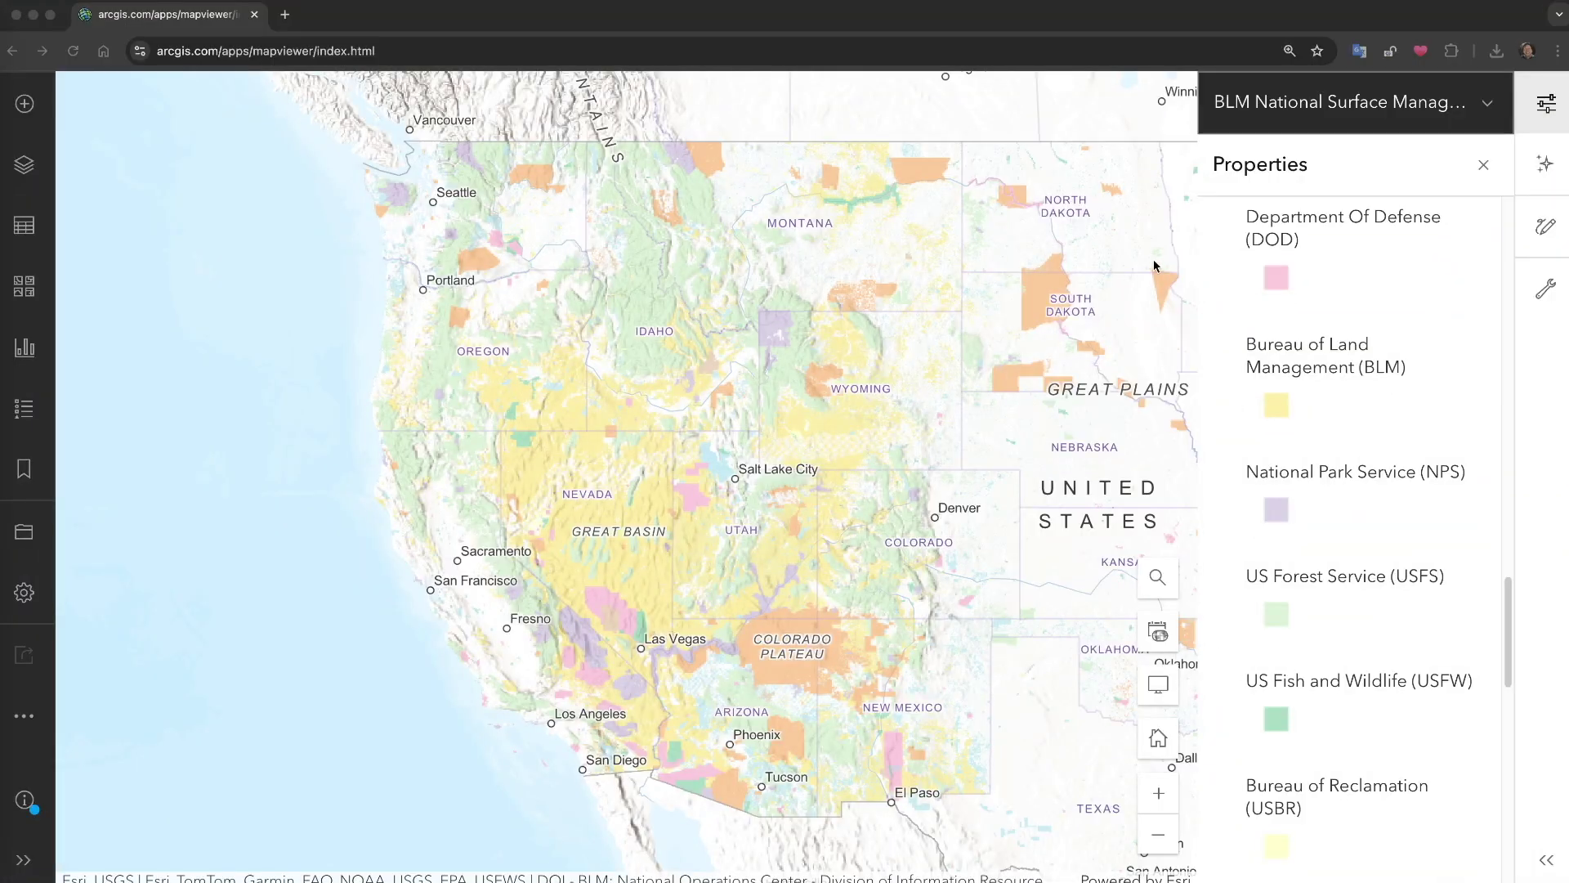
# Zoom the BLM surface management map into the Great Basin and pan to centre Utah
pyautogui.scroll(5, 739, 530)
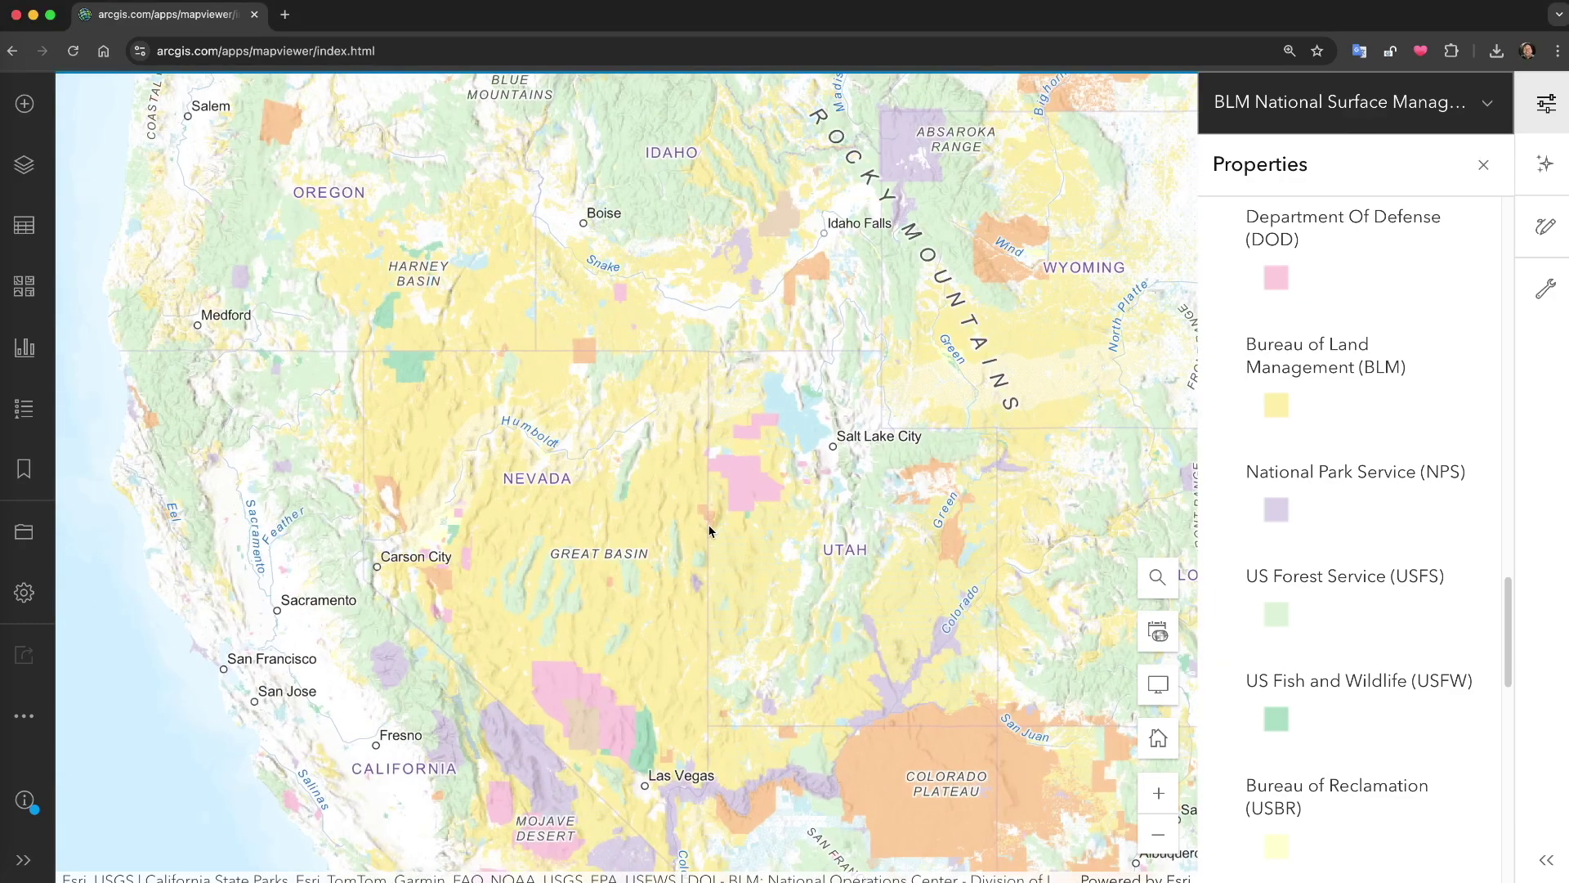
pyautogui.scroll(3, 708, 531)
pyautogui.moveTo(777, 589); pyautogui.dragTo(503, 403)
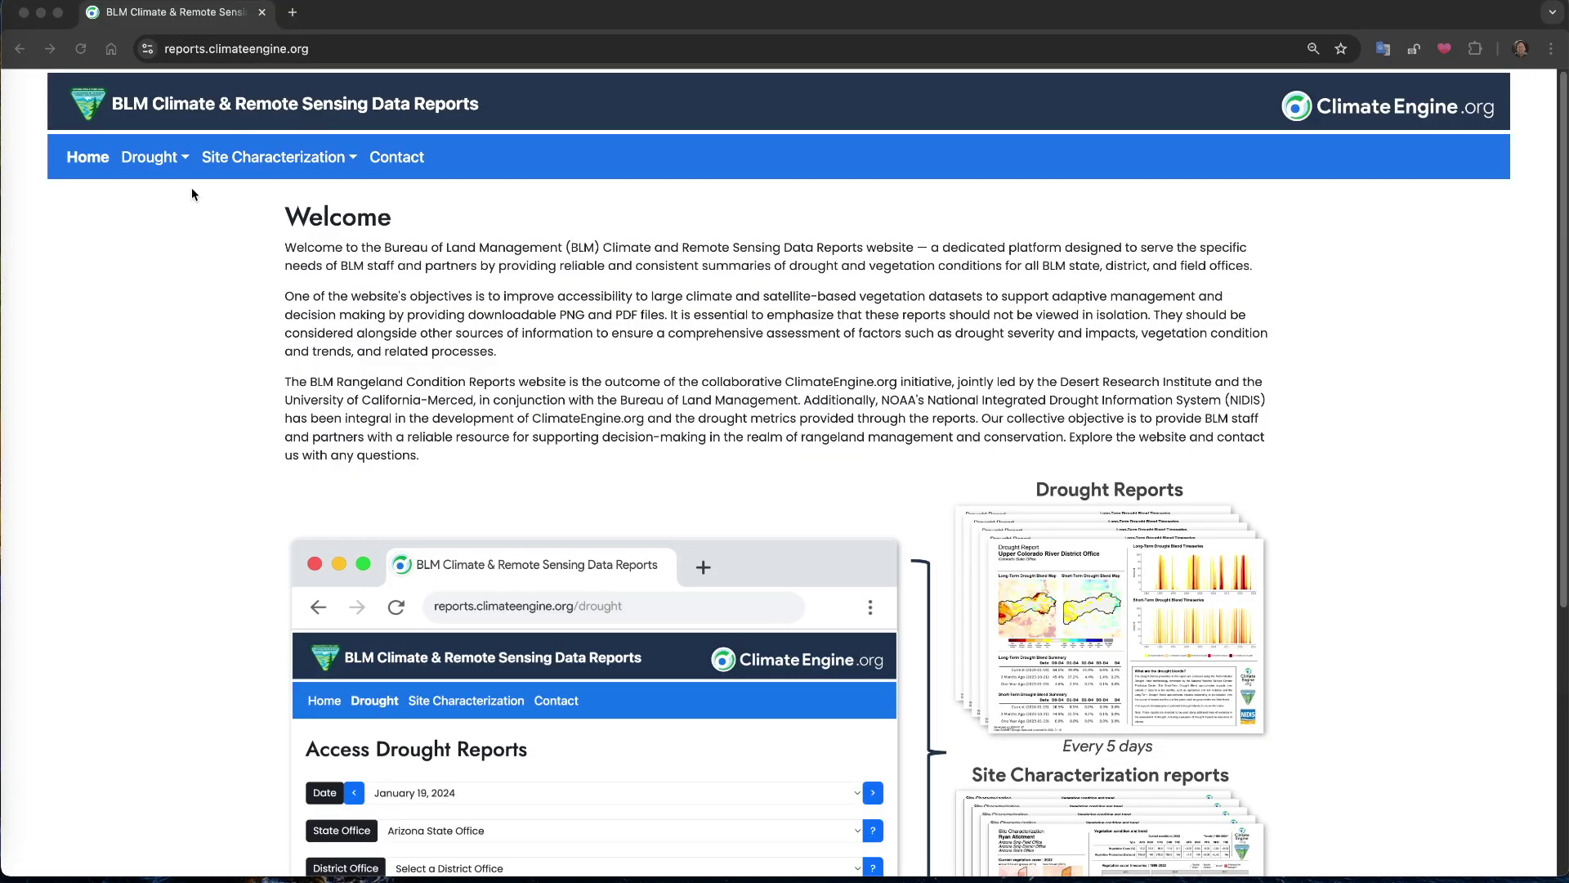
# Go to Site Characterization > Generate Reports to start a custom report
pyautogui.click(179, 161)
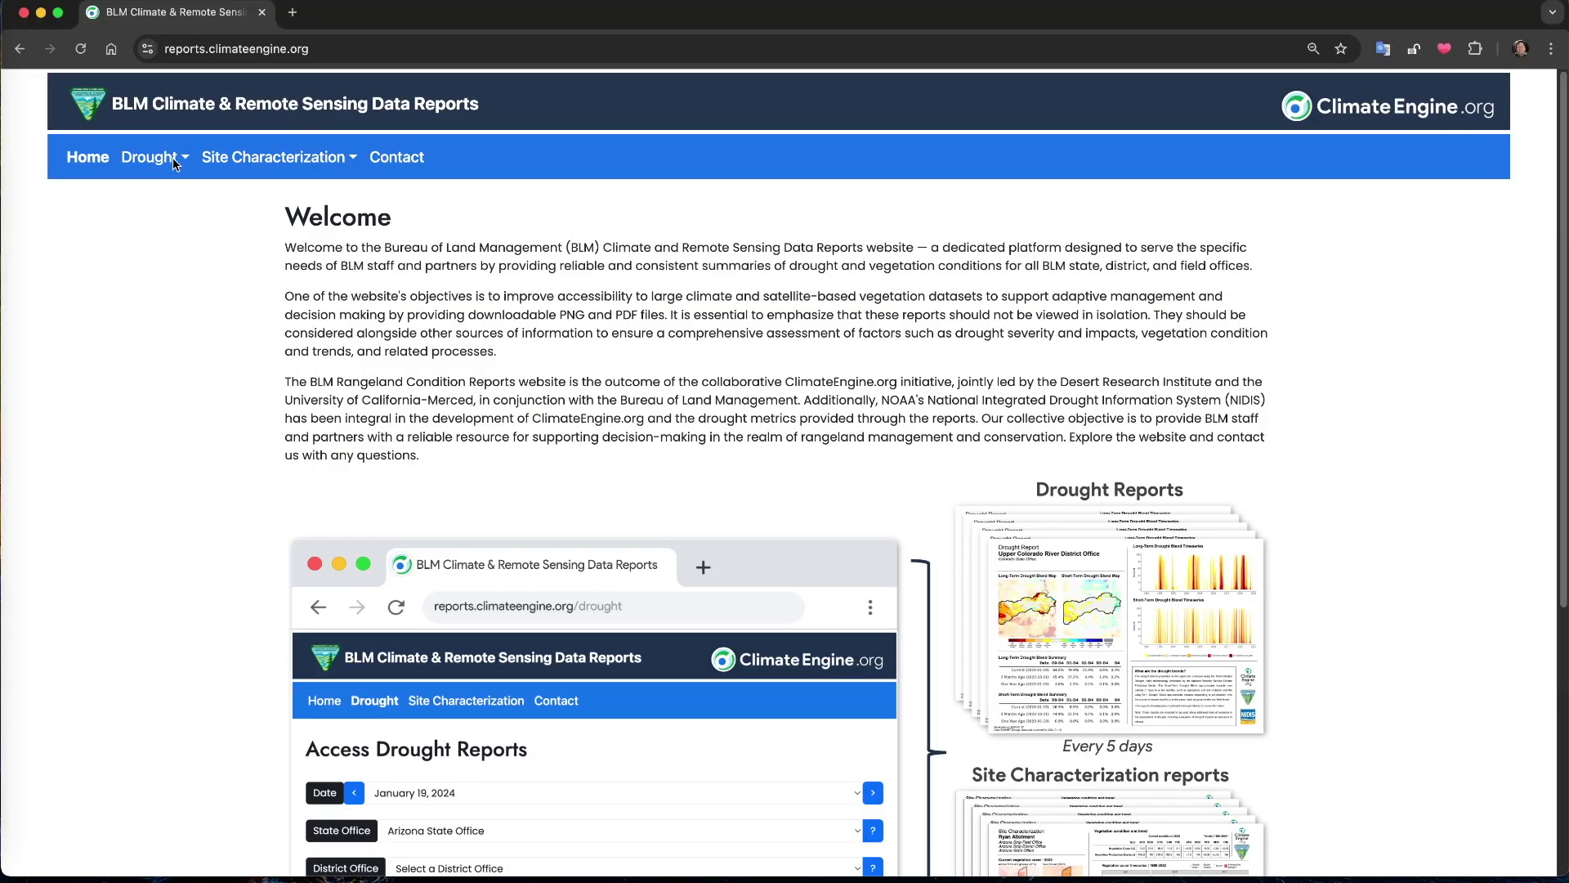
pyautogui.click(244, 162)
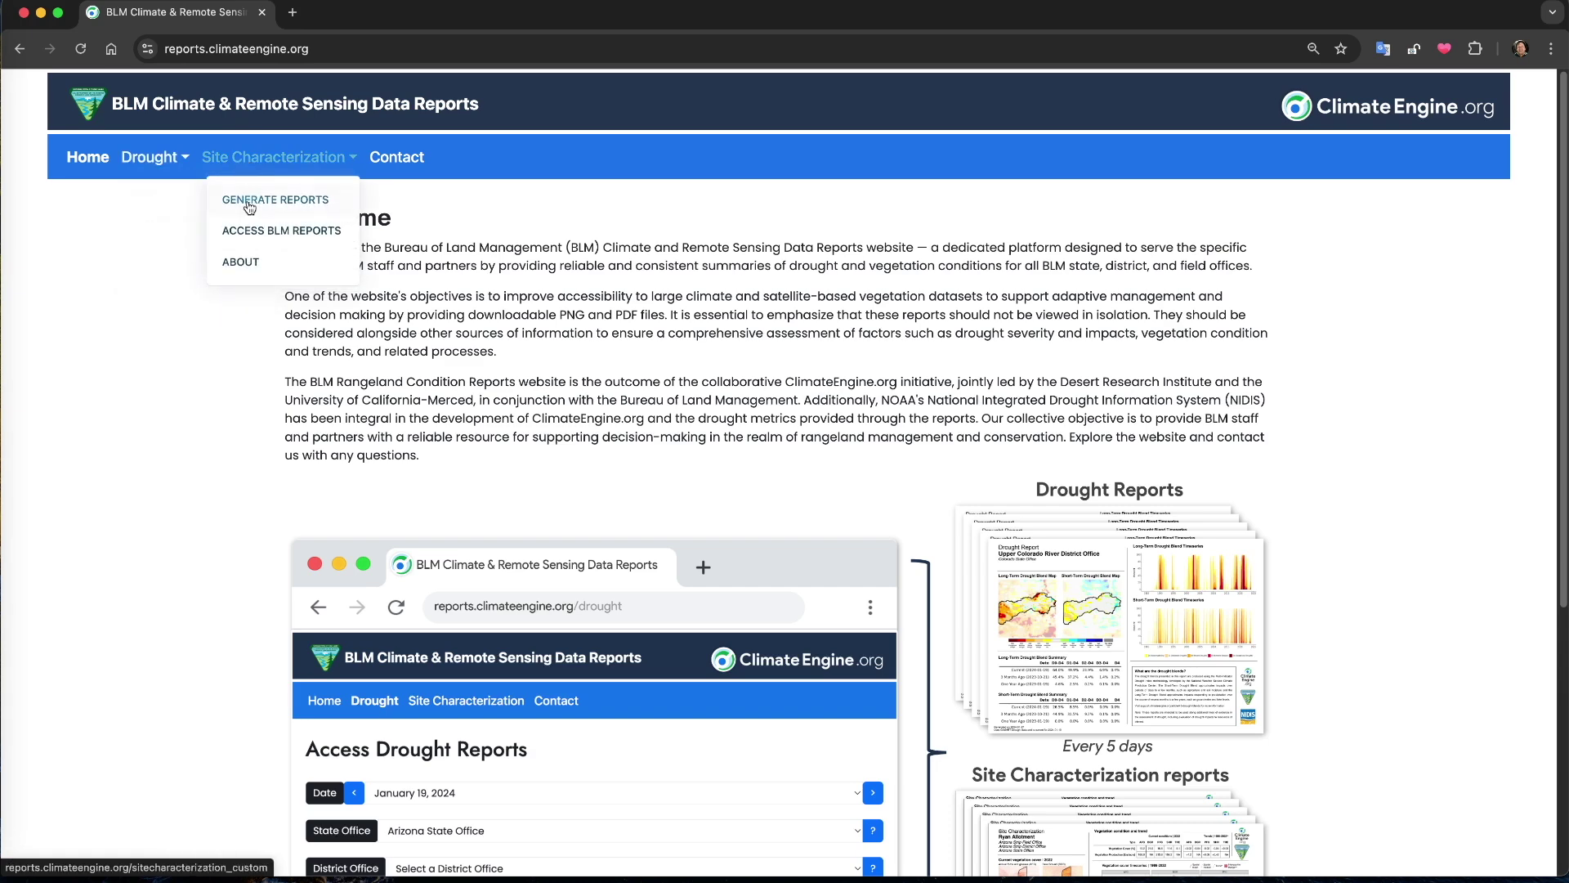
pyautogui.click(246, 199)
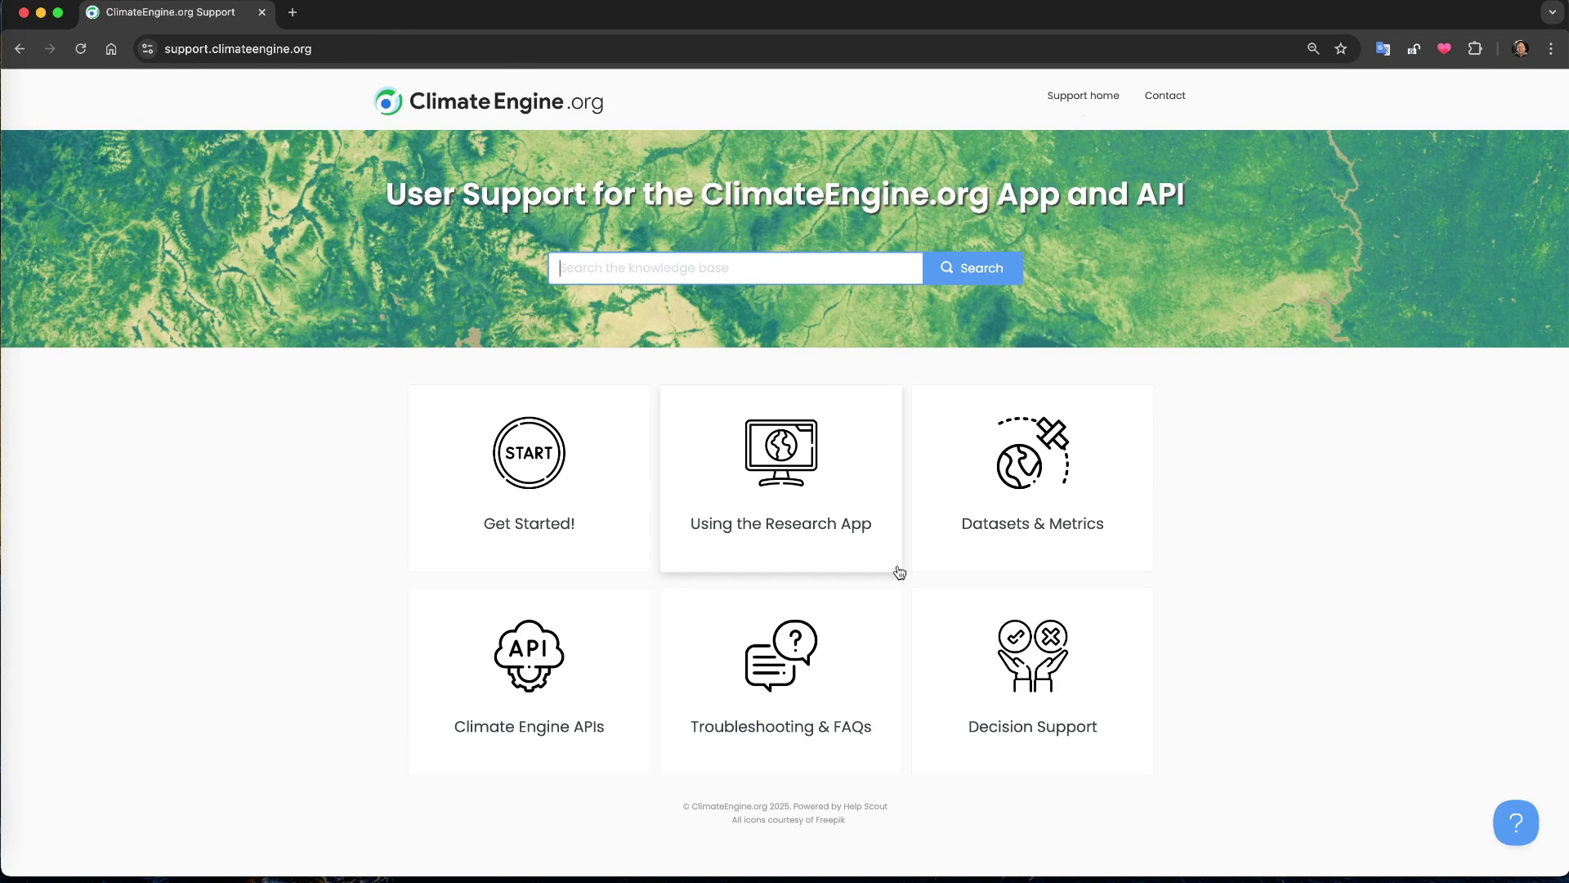
# Open the Decision Support article and its BLM Drought and Site Characterization tutorials in new tabs
pyautogui.click(1014, 657)
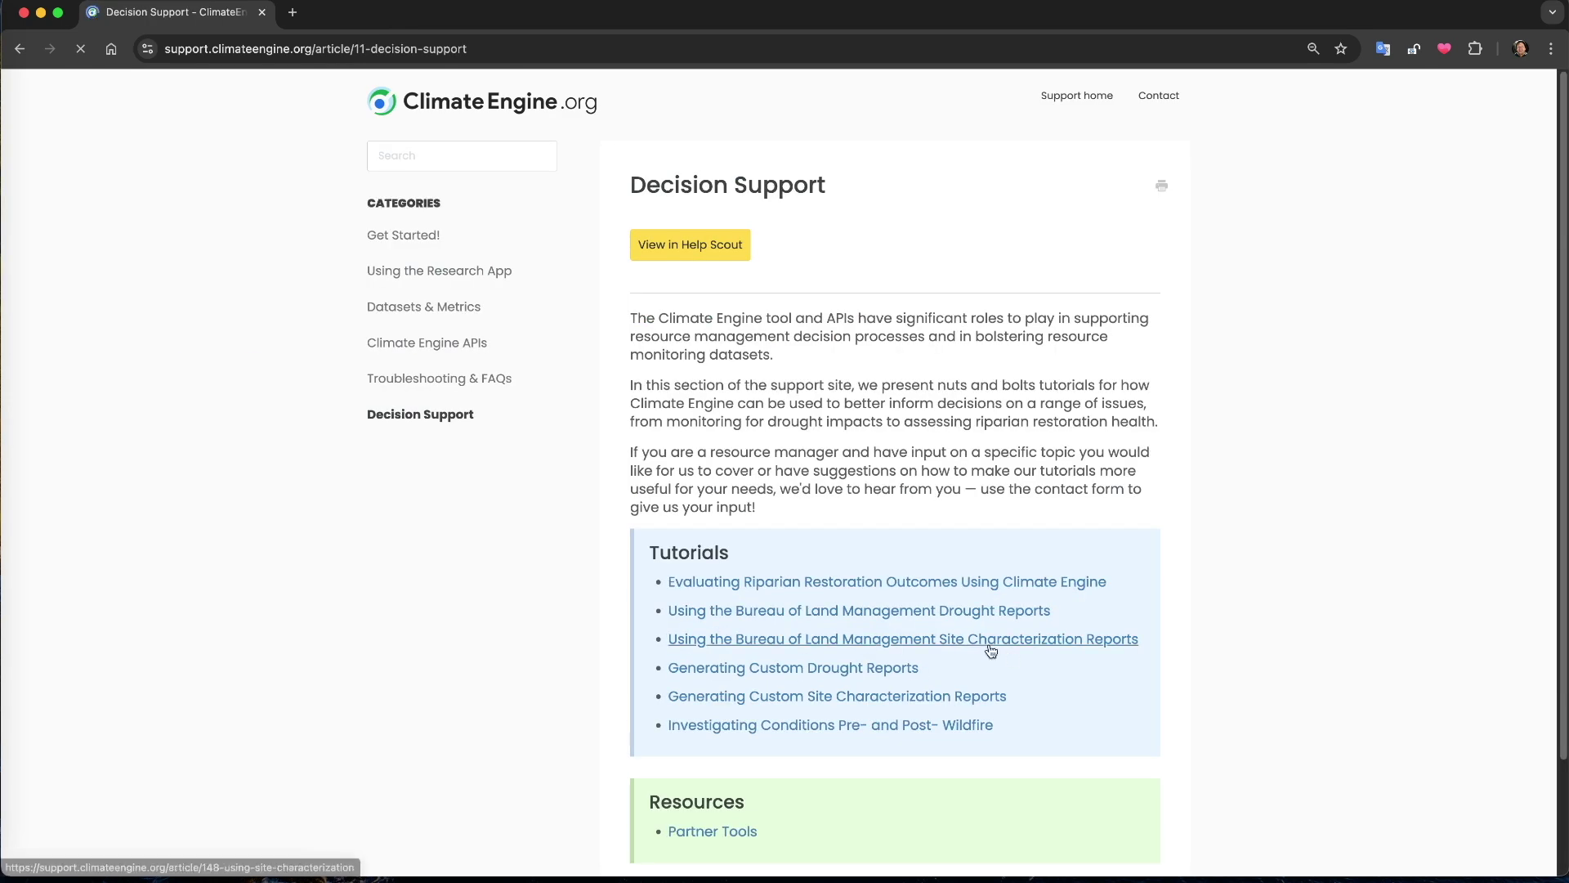
pyautogui.scroll(-2, 806, 583)
pyautogui.scroll(-3, 806, 583)
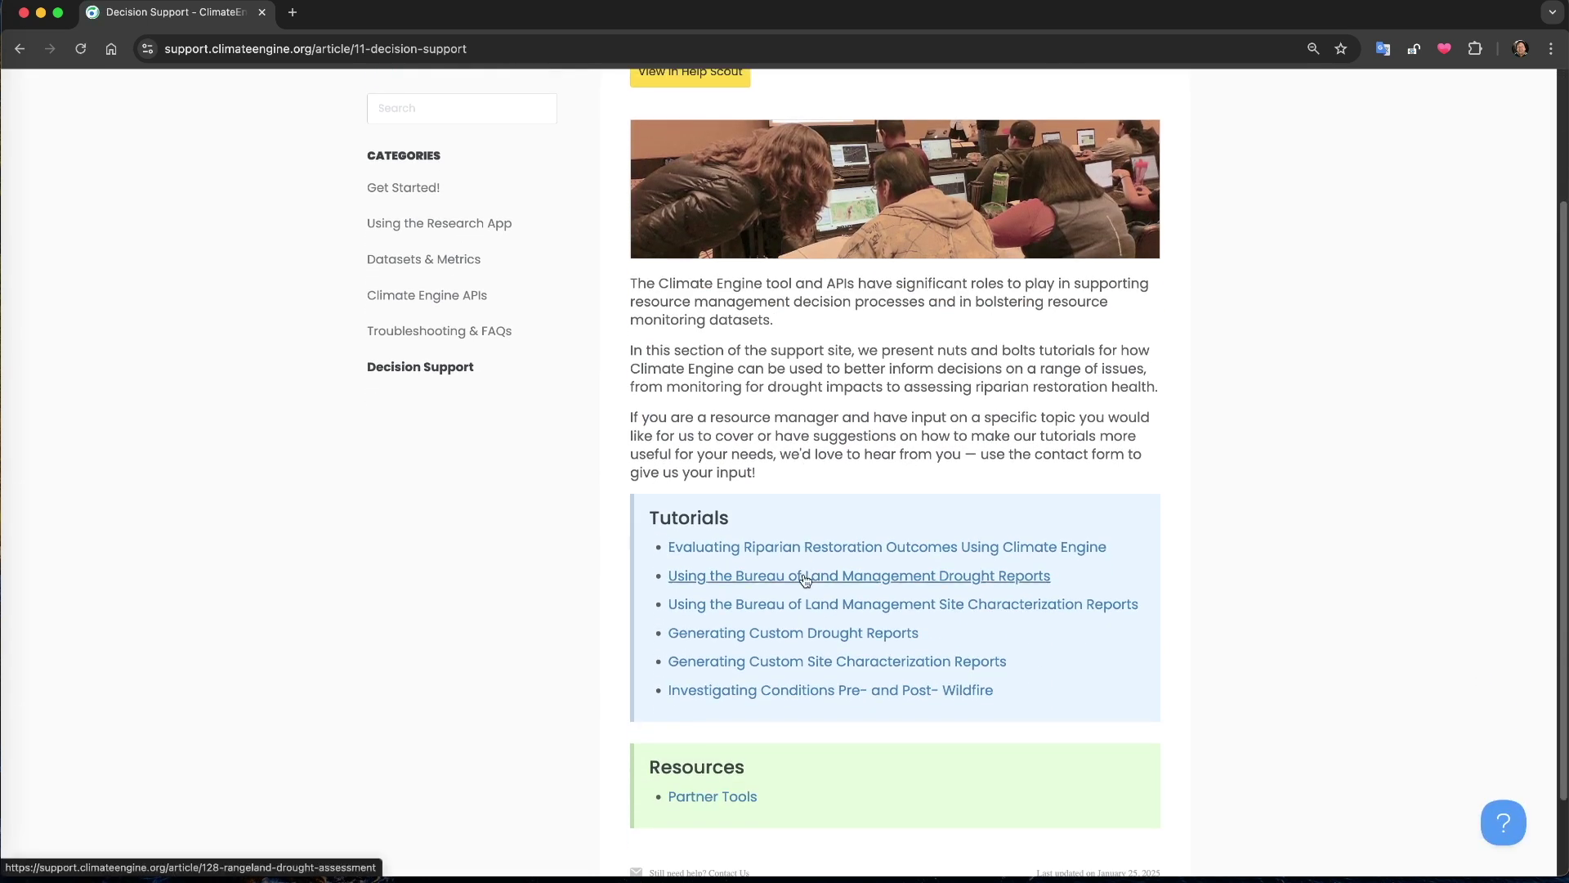
pyautogui.keyDown('super'); pyautogui.click(806, 577); pyautogui.keyUp('super')
pyautogui.keyDown('super'); pyautogui.click(806, 605); pyautogui.keyUp('super')
pyautogui.click(376, 12)
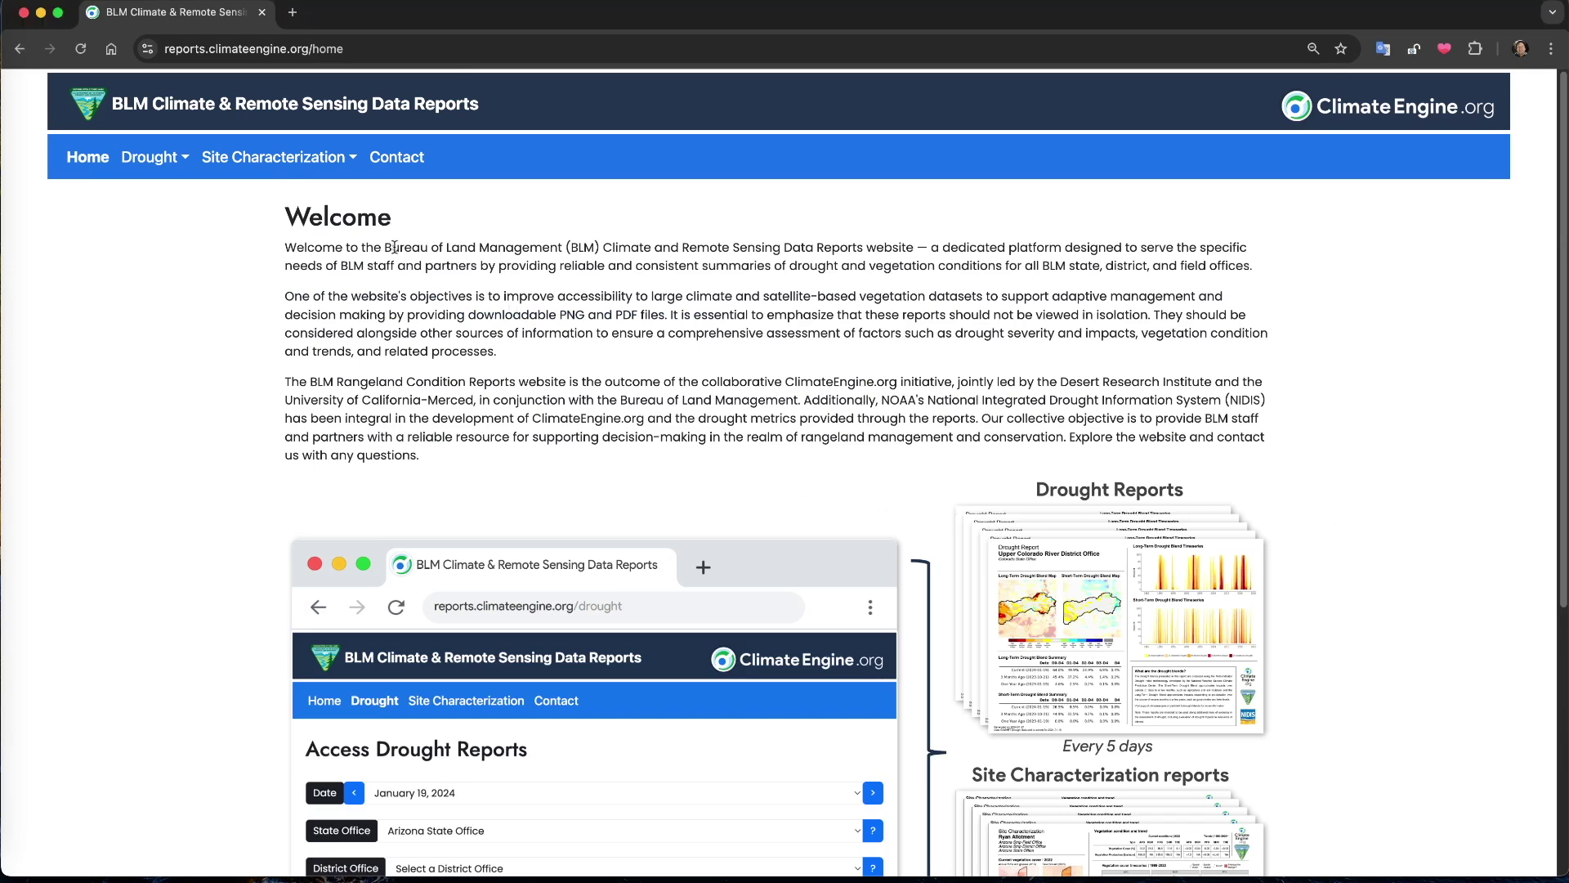
# From the Home page, go to Site Characterization > Generate Reports
pyautogui.click(276, 157)
pyautogui.click(295, 202)
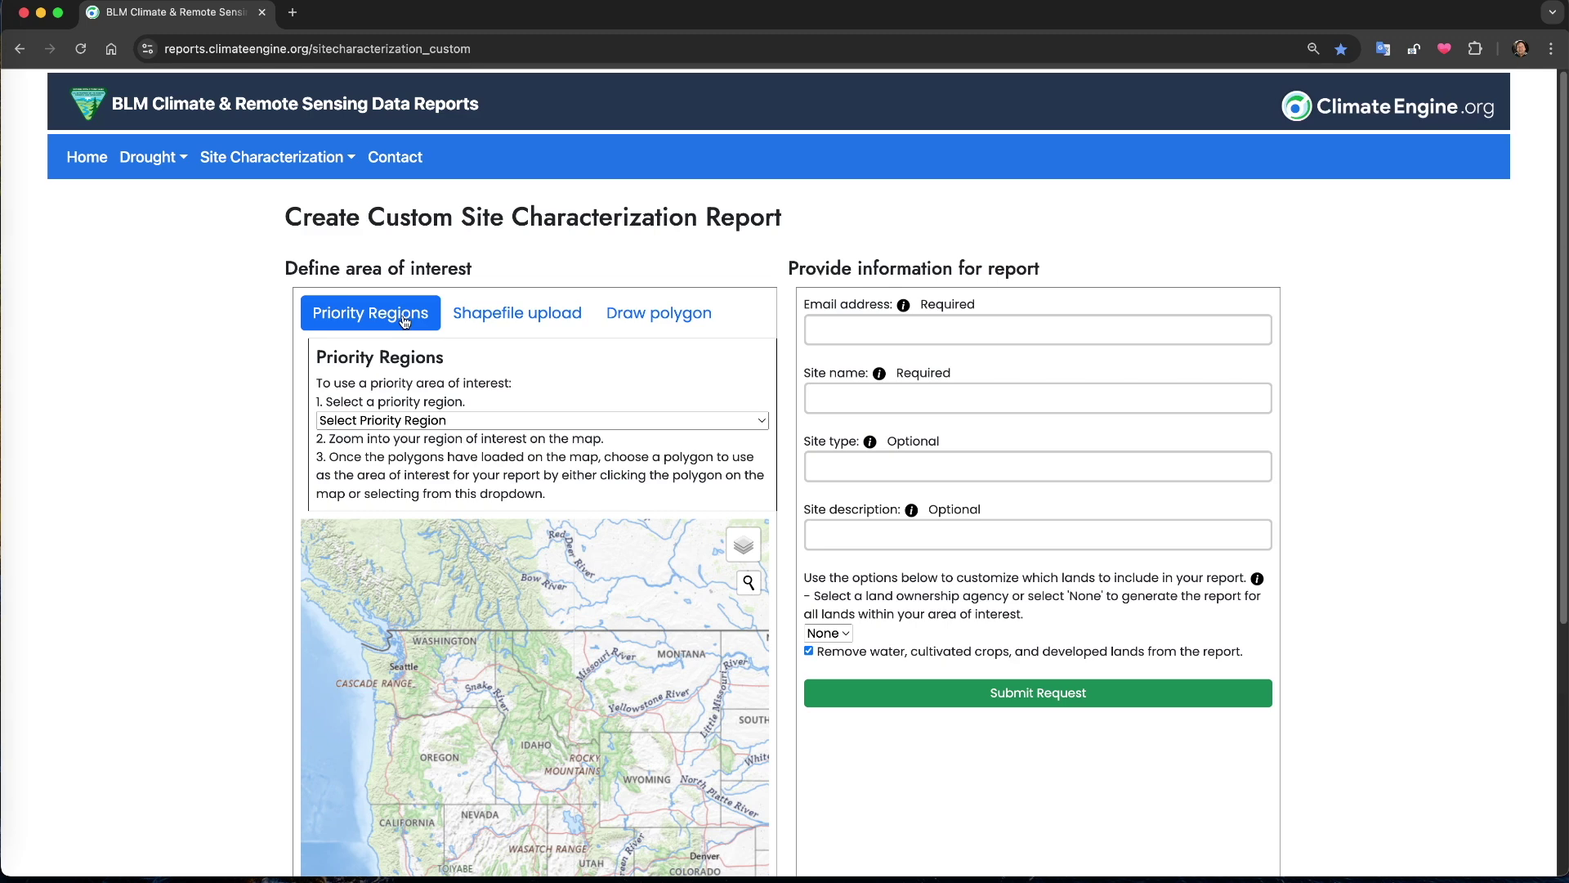
# Look at the Shapefile upload and Draw polygon options, then return to the Priority Regions type list
pyautogui.click(490, 321)
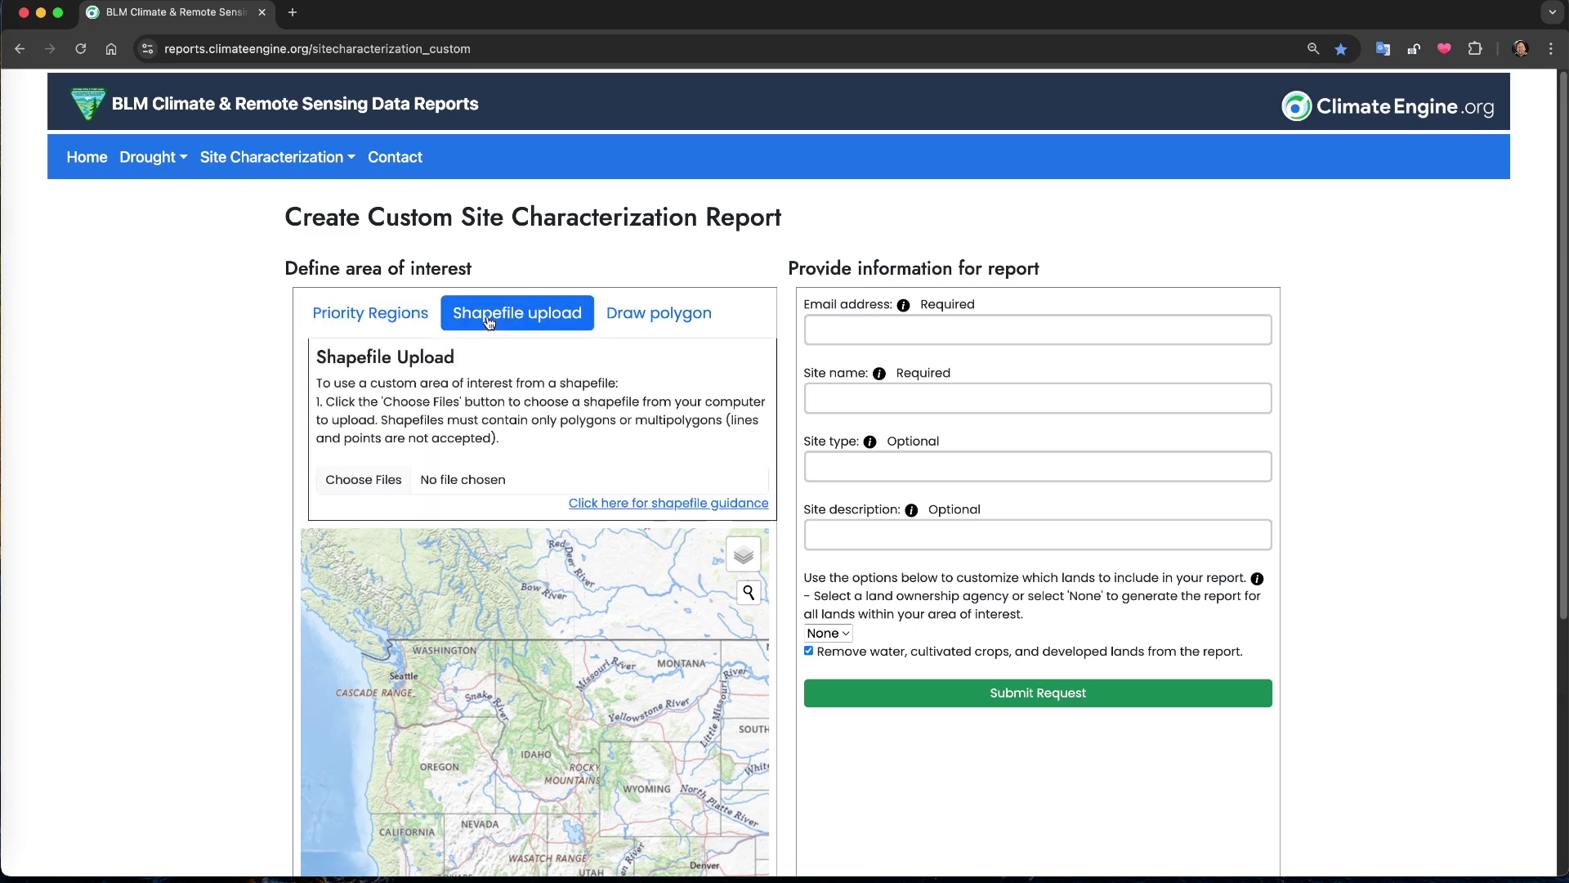
pyautogui.click(643, 321)
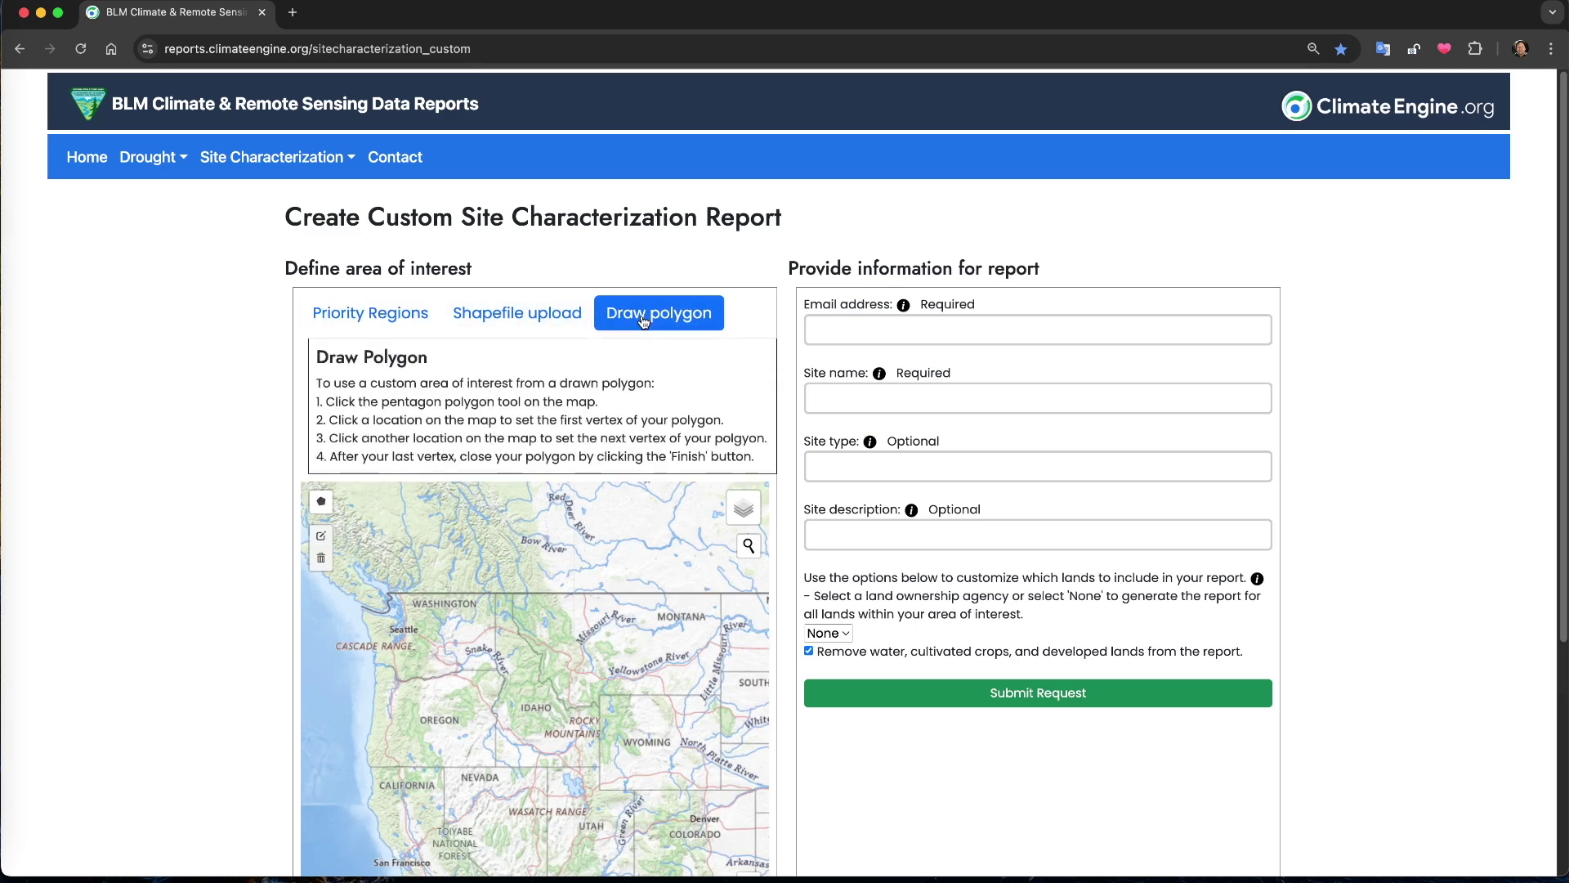
pyautogui.click(396, 319)
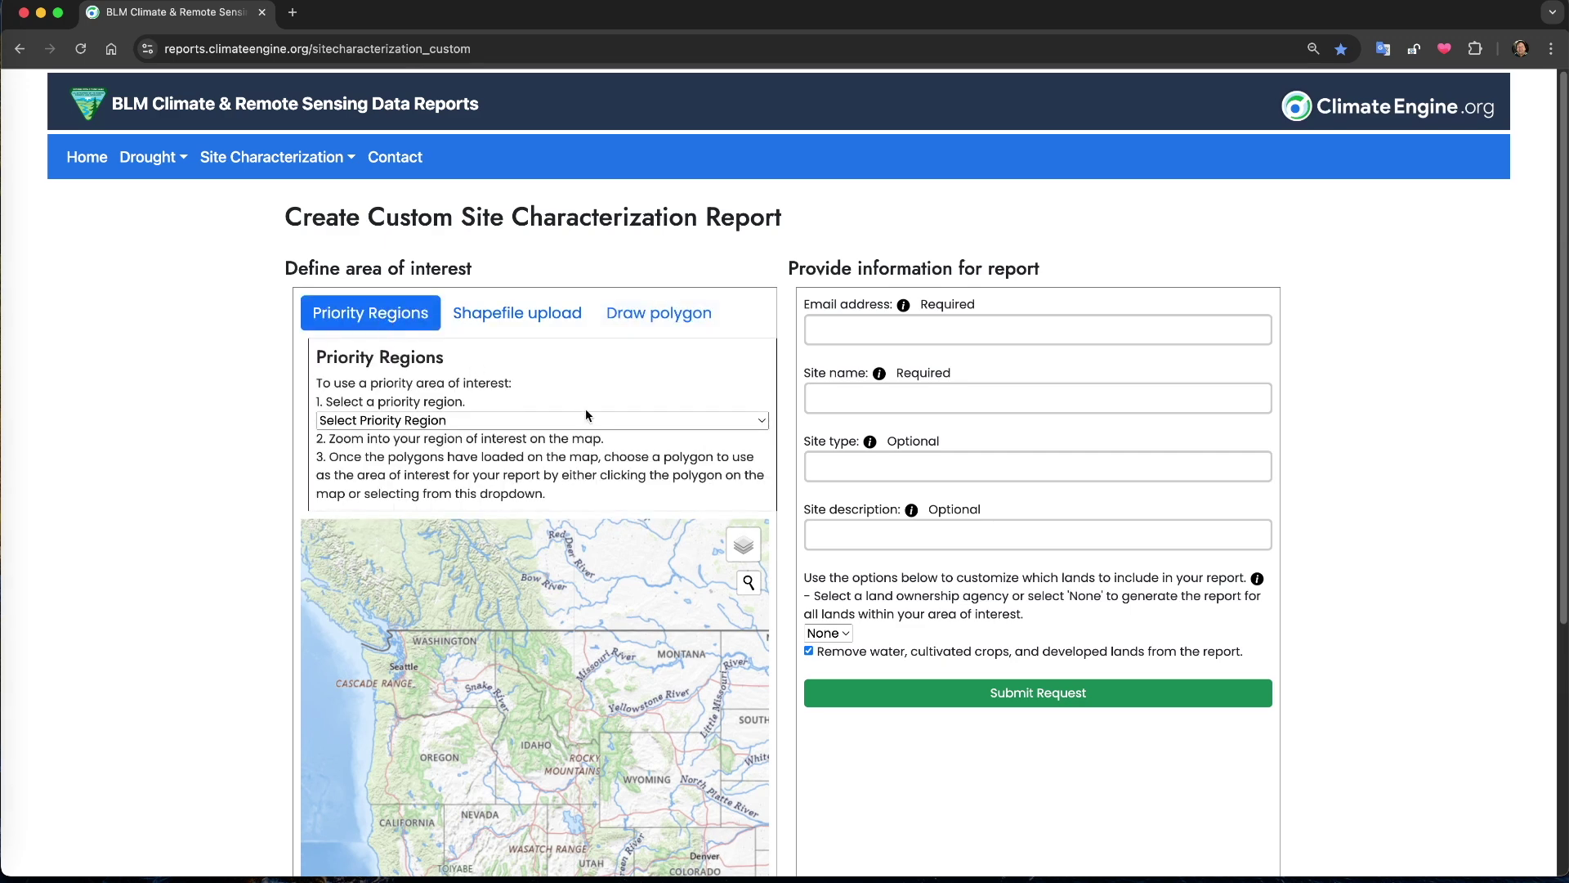
pyautogui.scroll(-1, 585, 415)
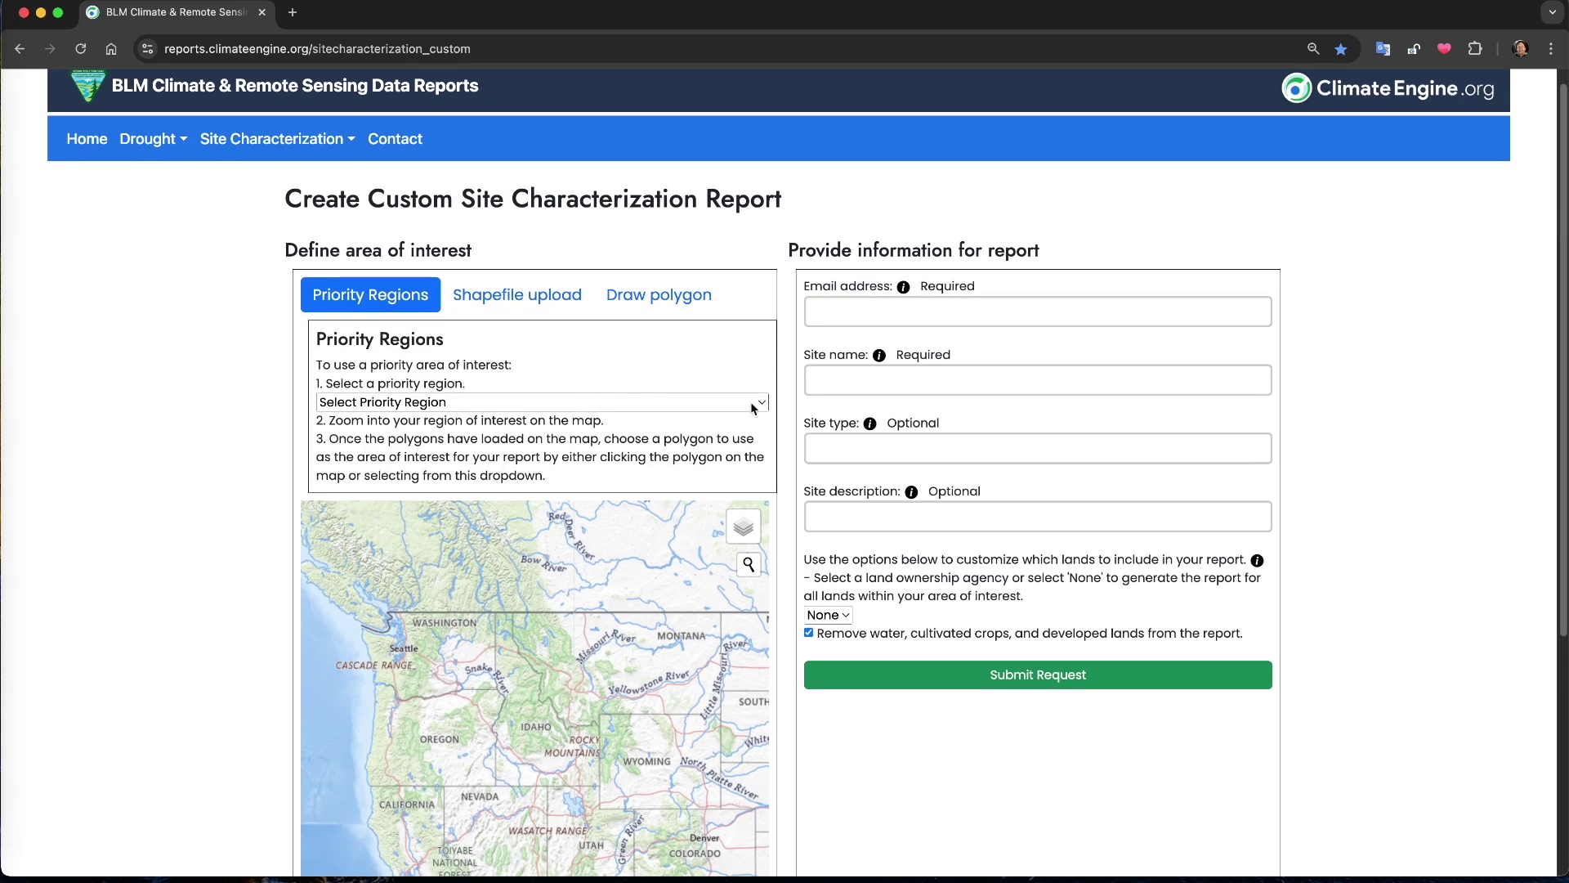
pyautogui.click(765, 405)
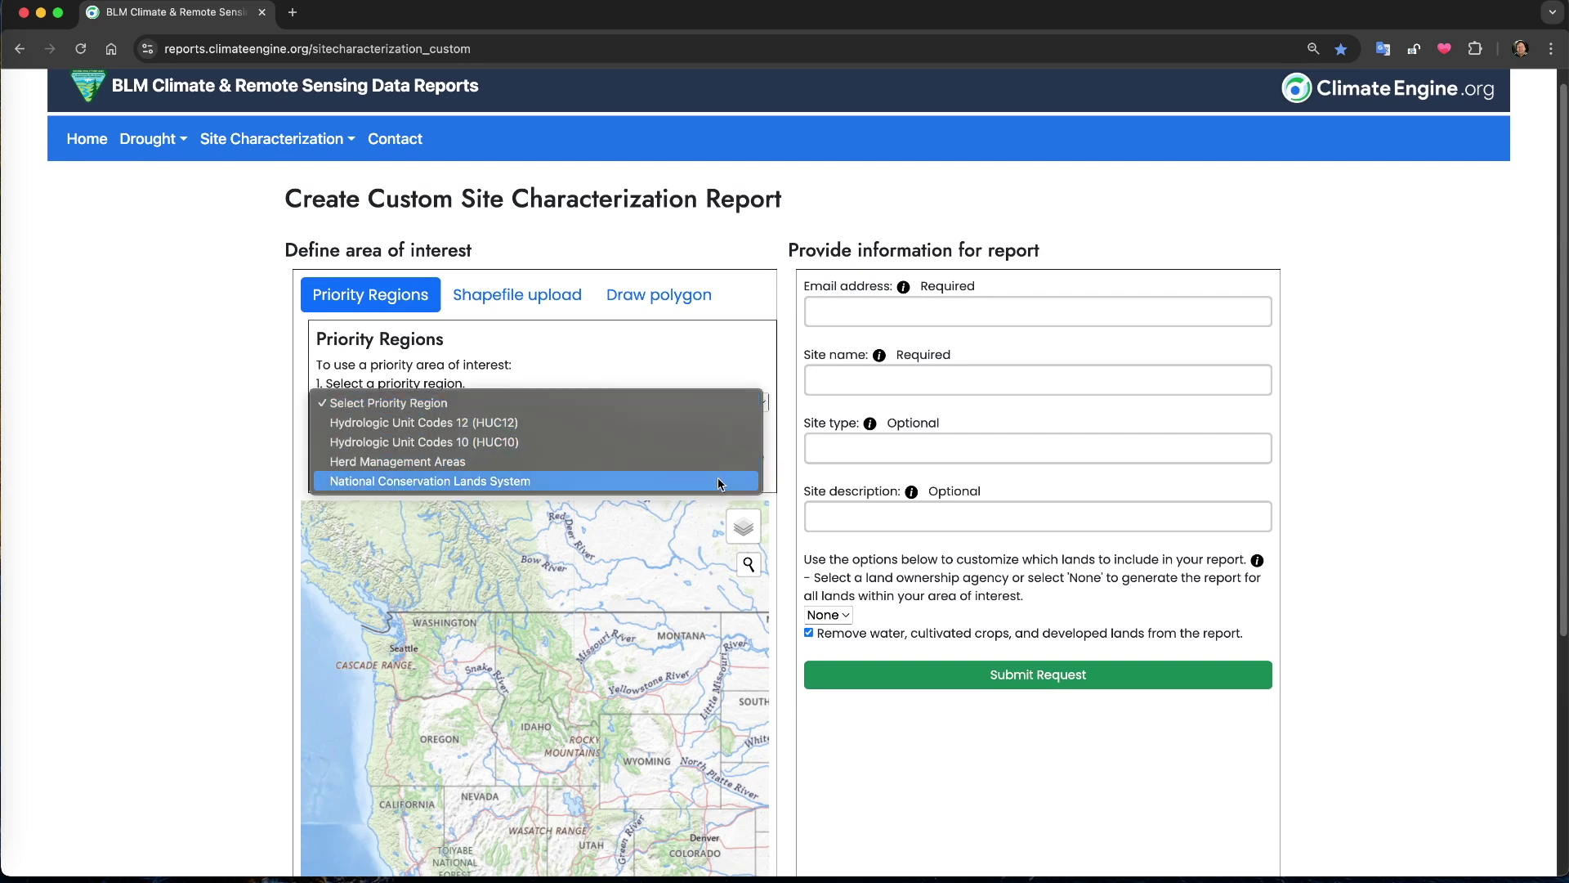
pyautogui.click(604, 442)
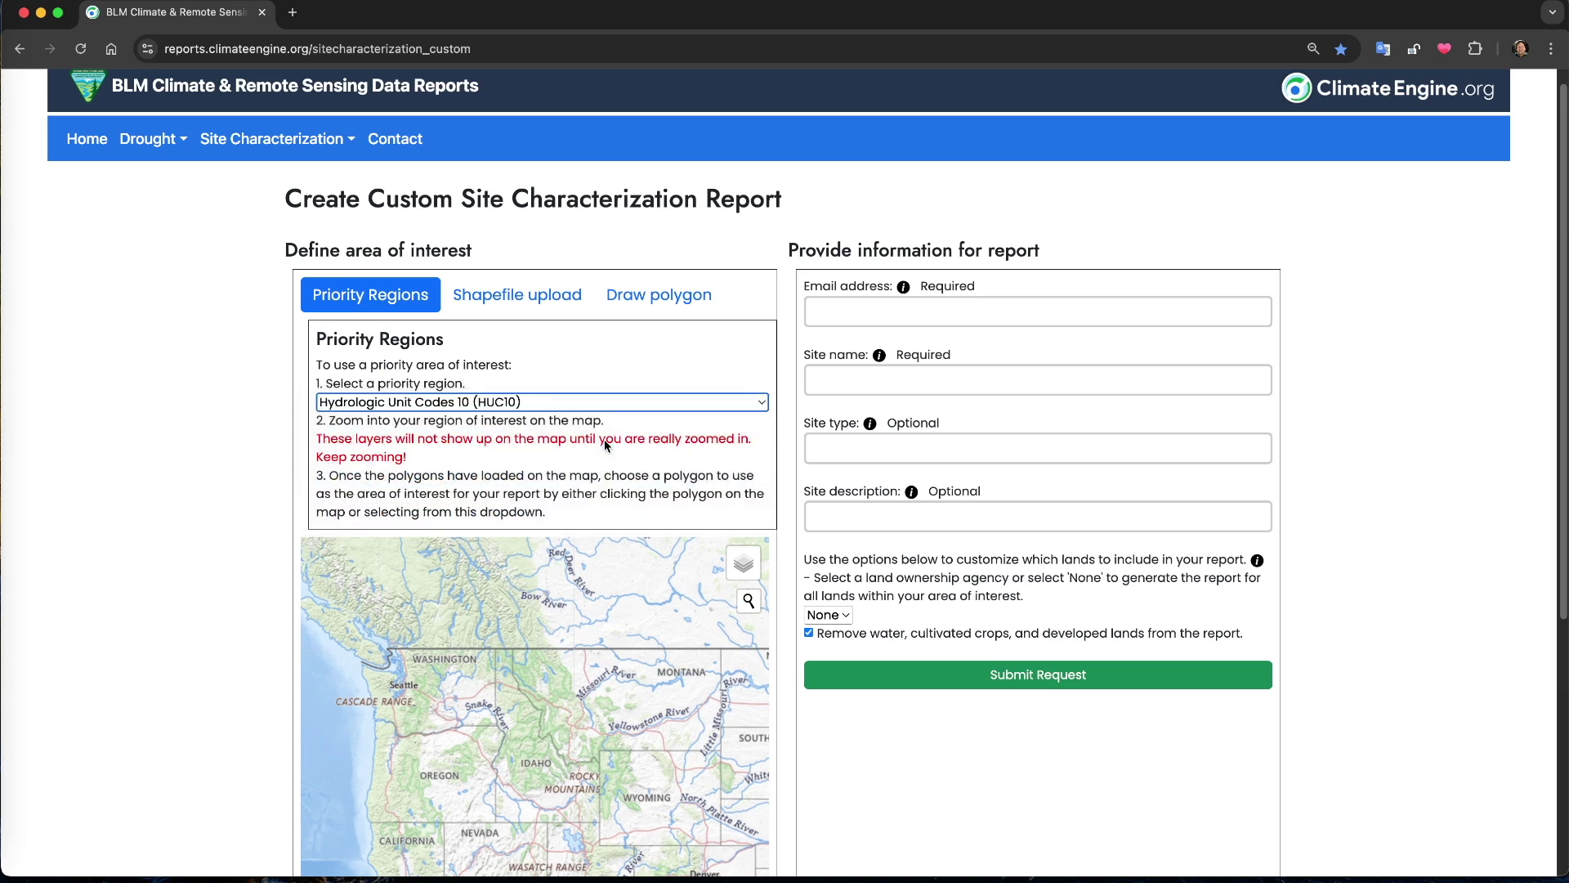
pyautogui.scroll(-3, 237, 445)
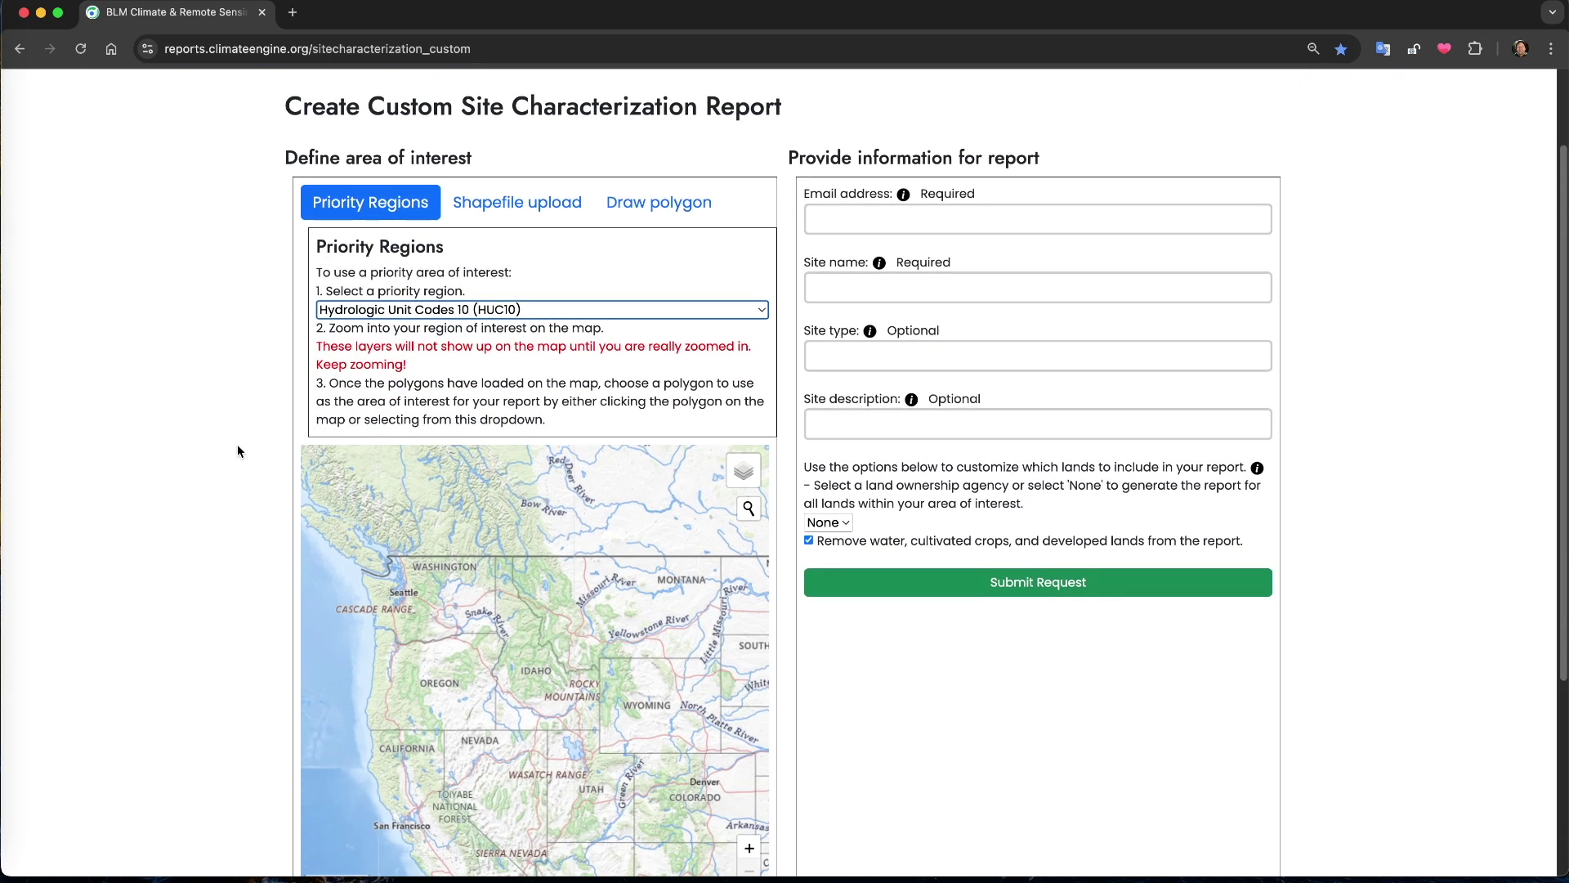
pyautogui.scroll(1, 237, 445)
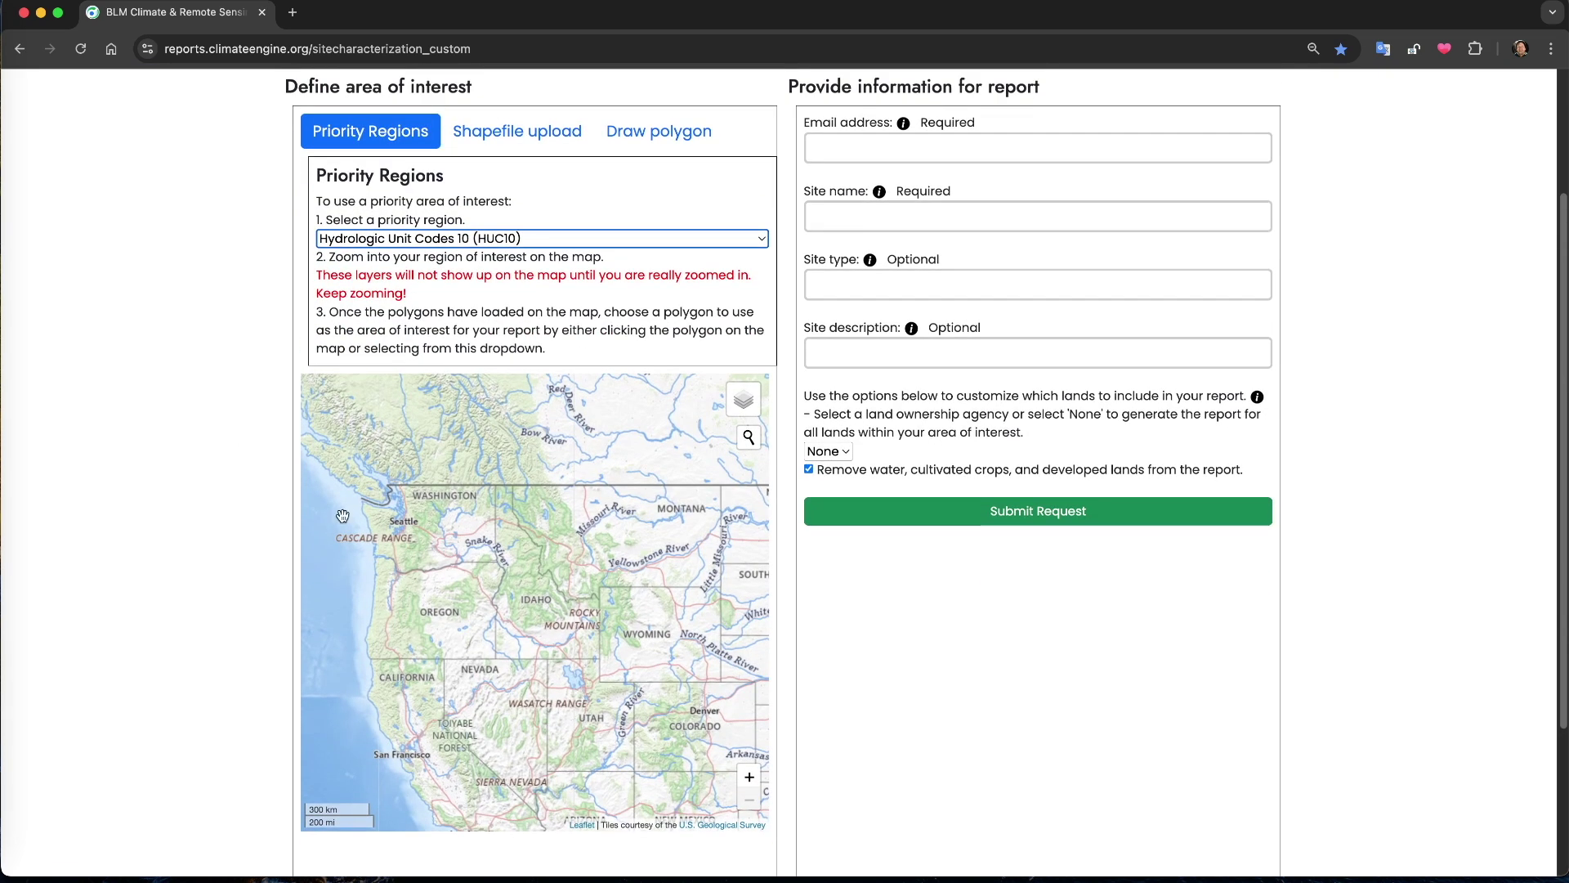
pyautogui.scroll(5, 602, 721)
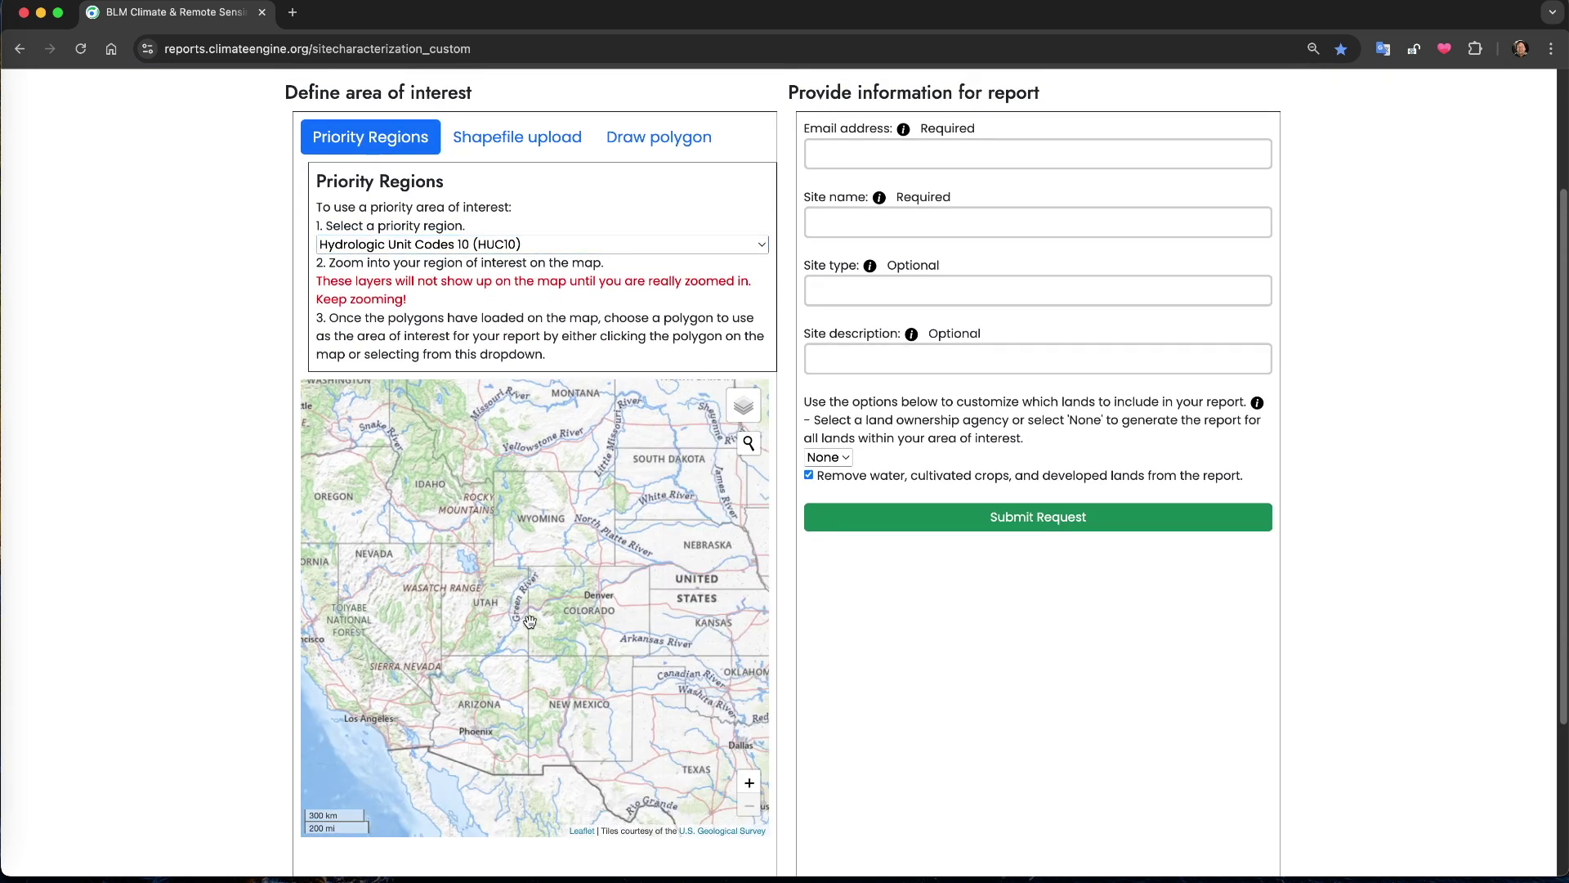
pyautogui.scroll(3, 518, 693)
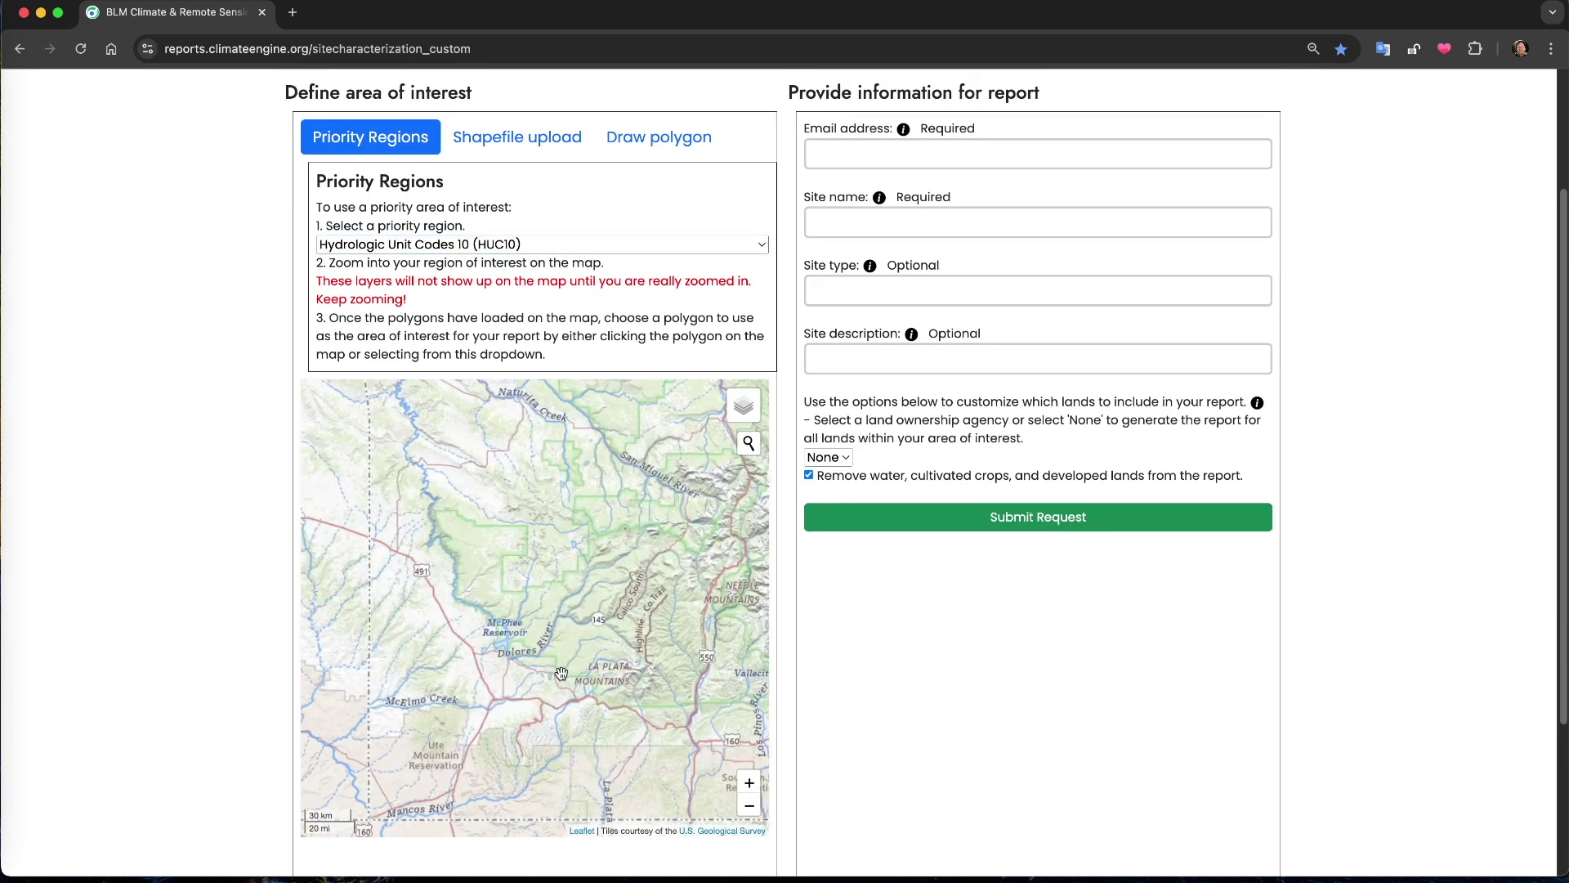
pyautogui.scroll(2, 446, 677)
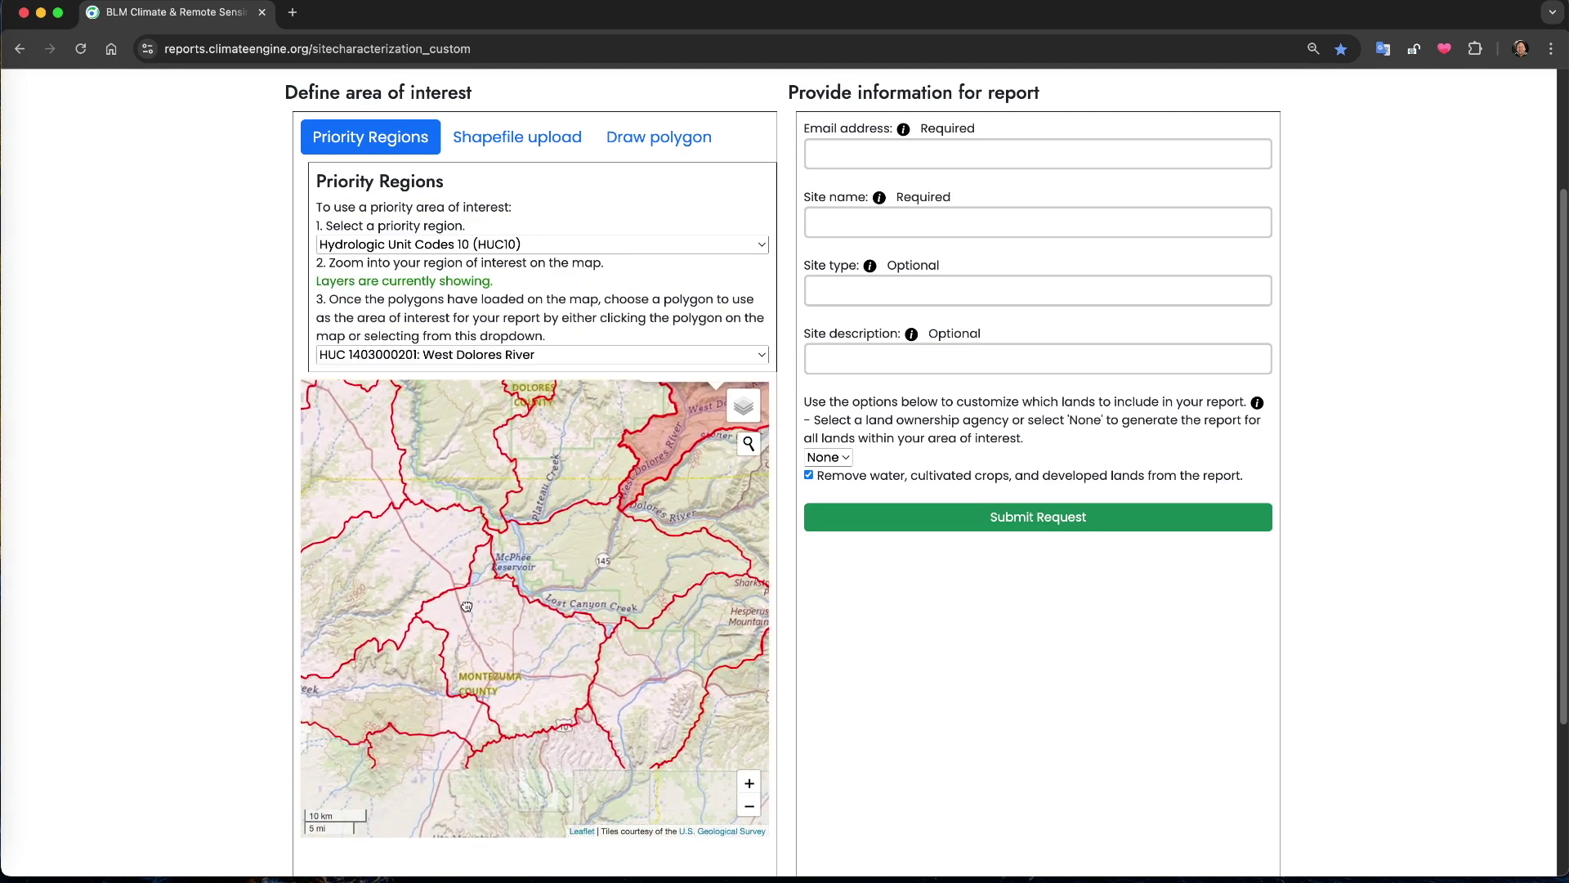
pyautogui.moveTo(457, 683); pyautogui.dragTo(801, 643)
pyautogui.click(815, 153)
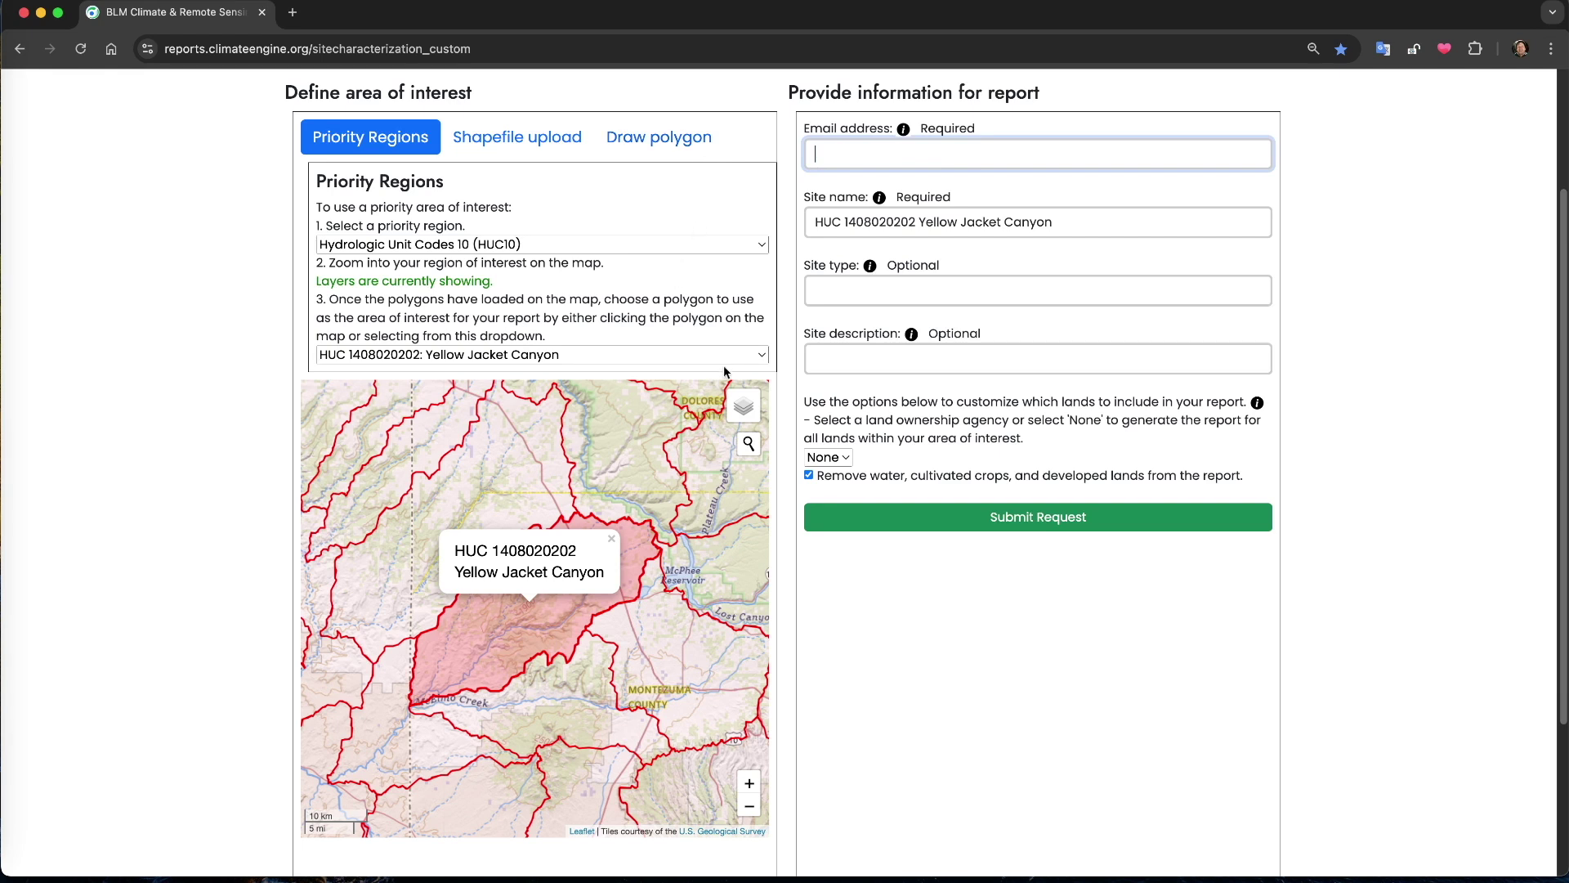
# Switch the map to satellite imagery, search for 'Las Vegas', then clear the search
pyautogui.moveTo(754, 415)
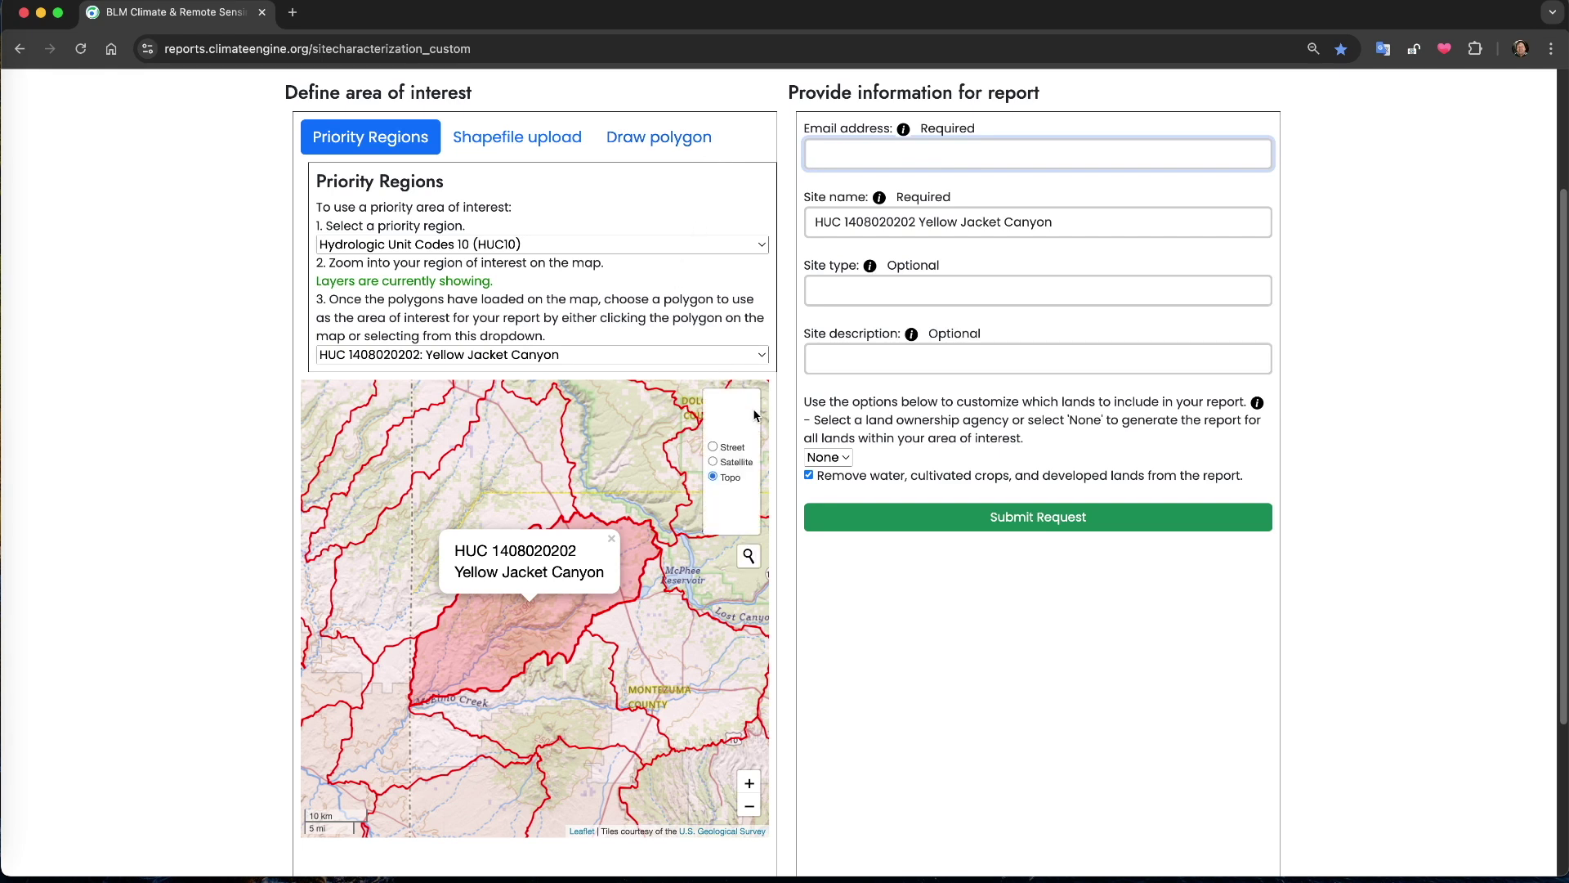
pyautogui.click(715, 464)
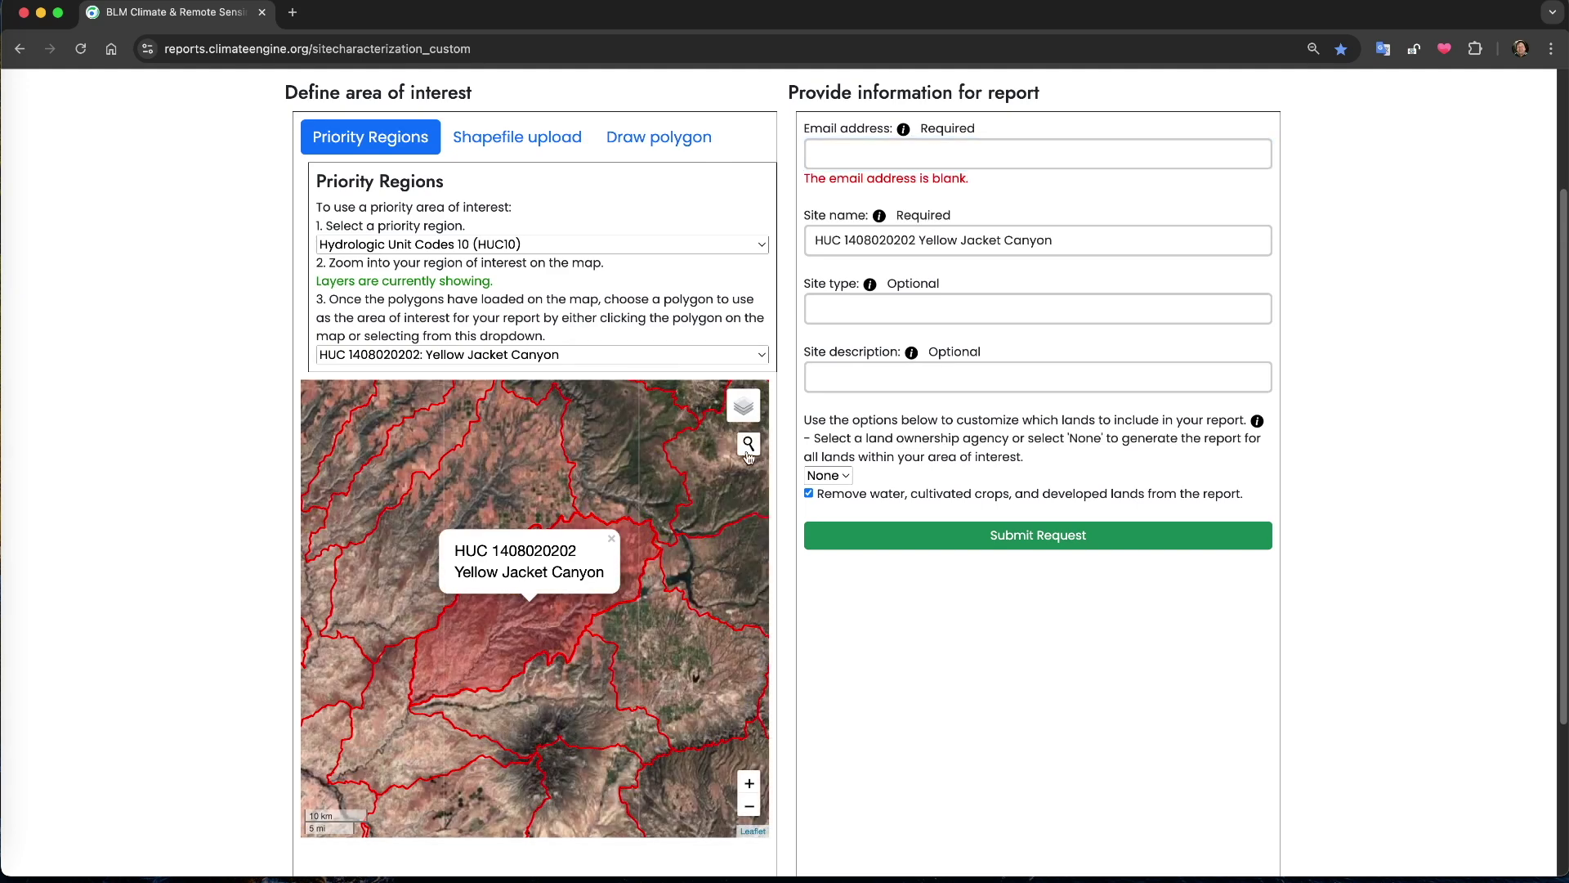
pyautogui.click(748, 453)
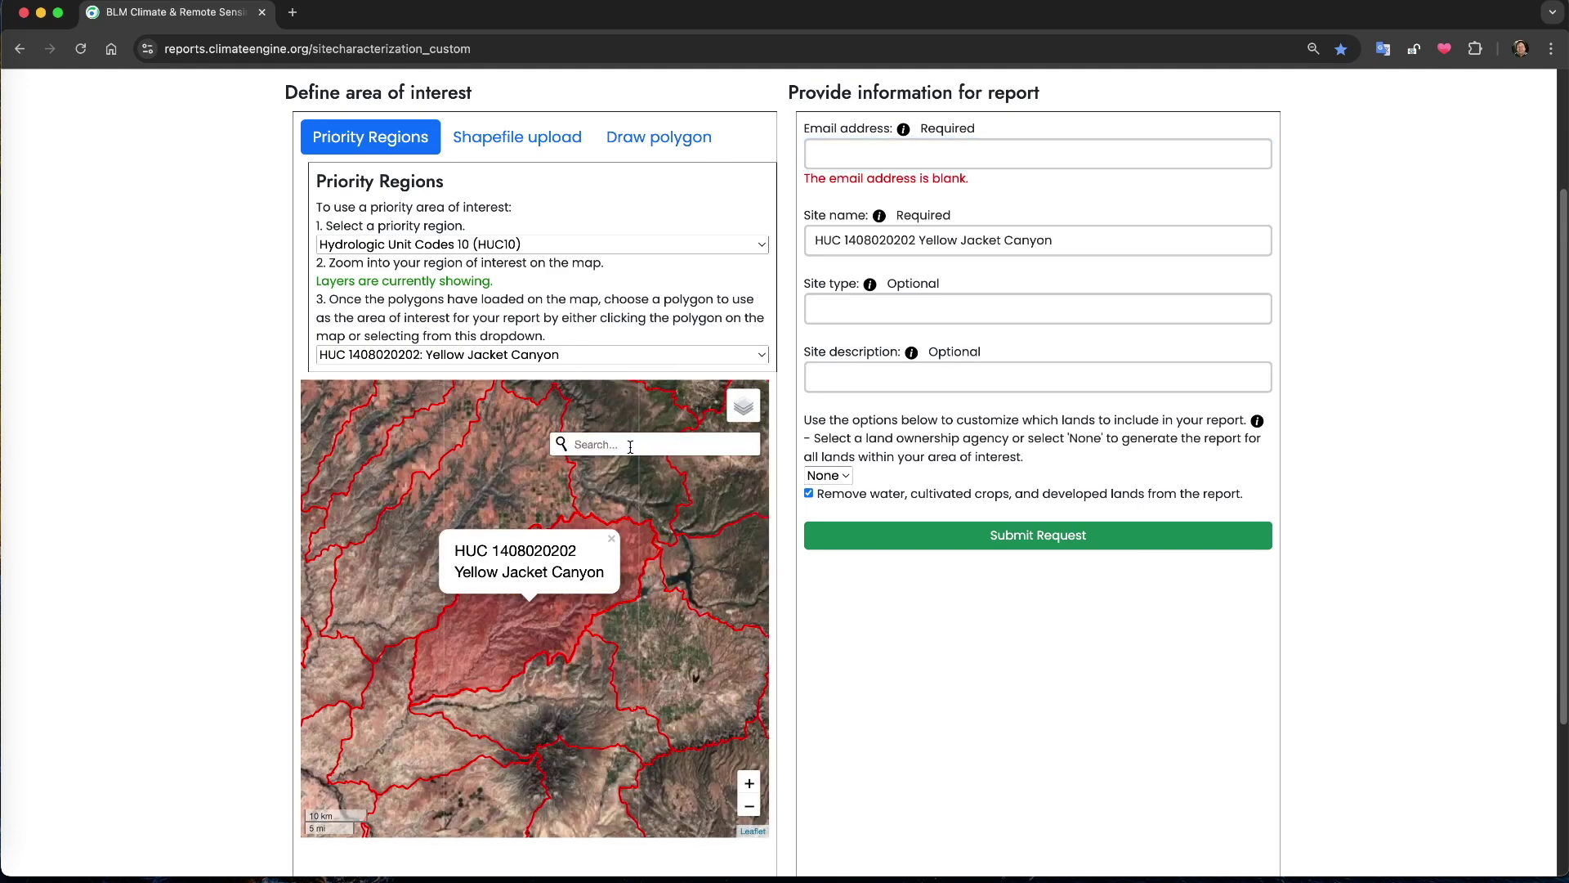
pyautogui.write('Las Vegas')
pyautogui.press('Return')
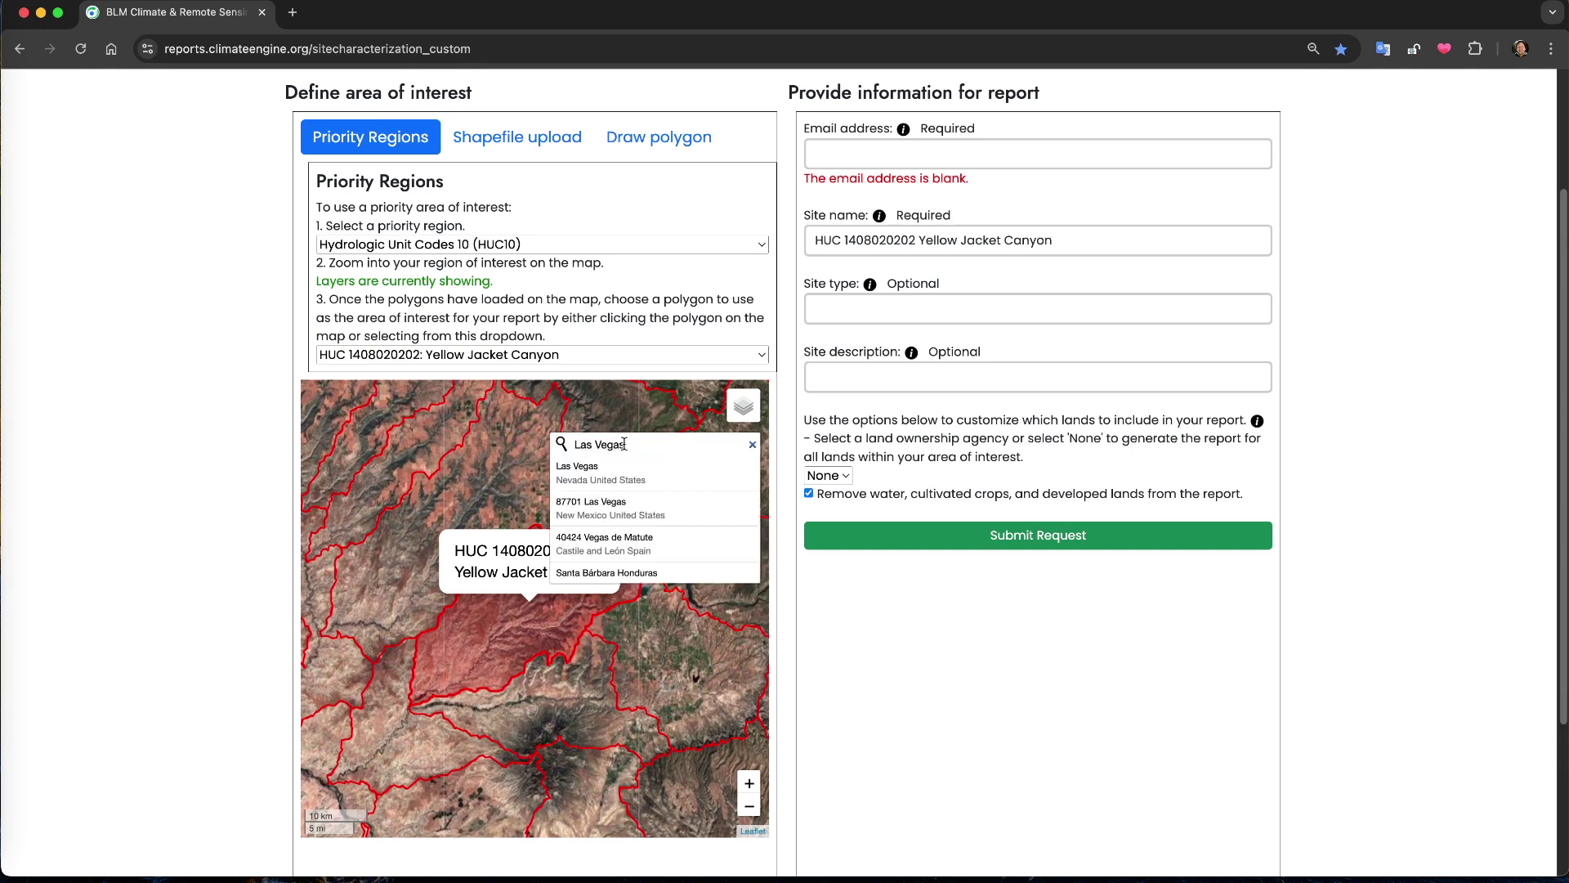
pyautogui.click(752, 444)
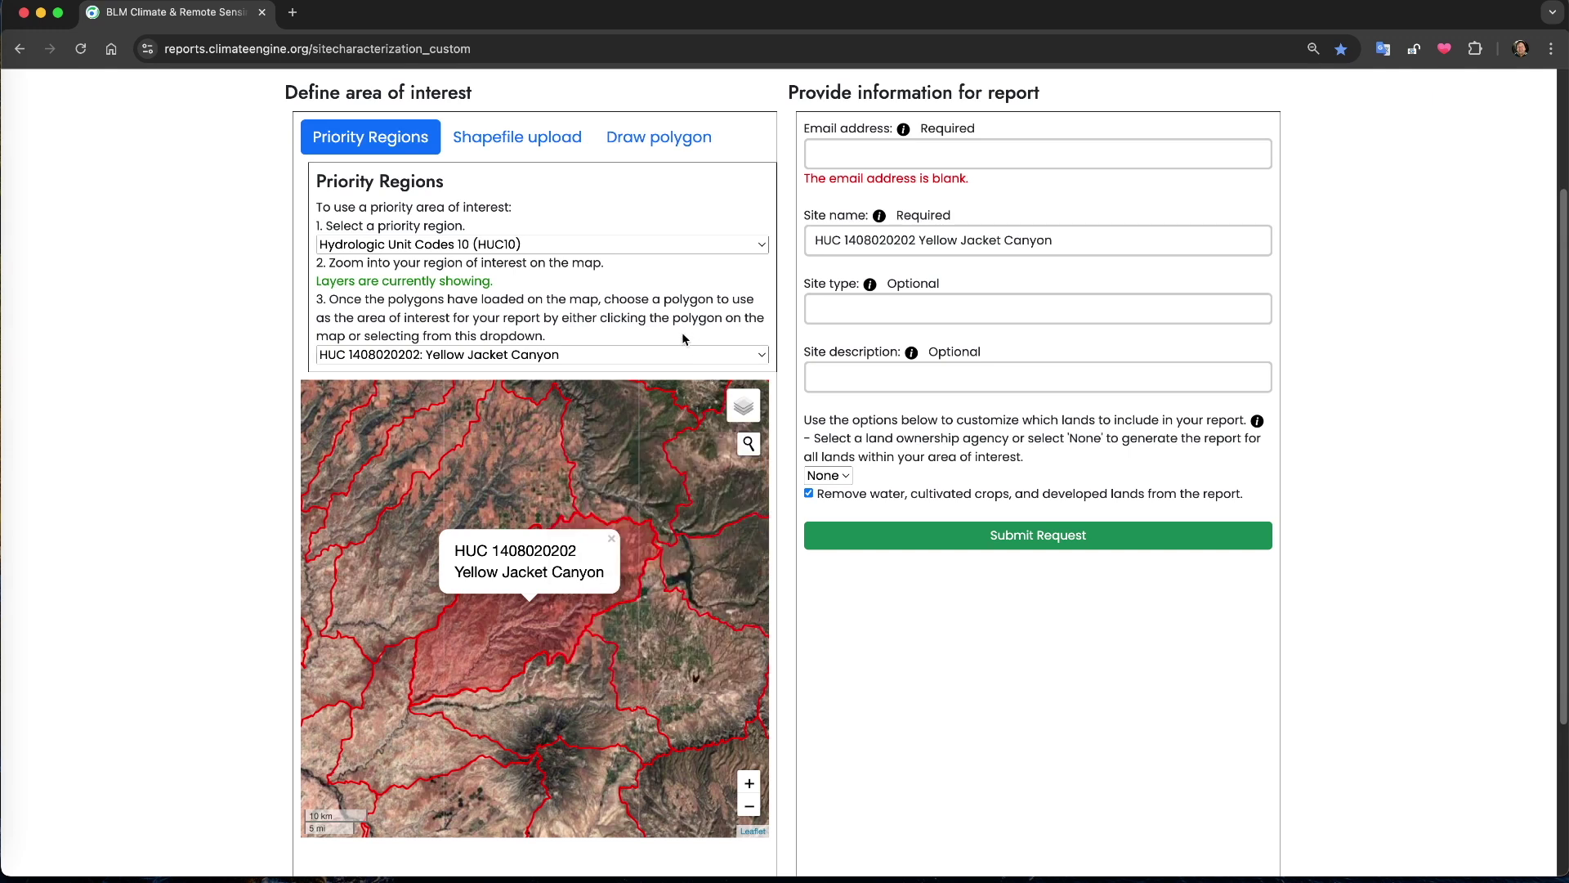
# Enter the requester's e-mail address in the Email address field
pyautogui.click(877, 154)
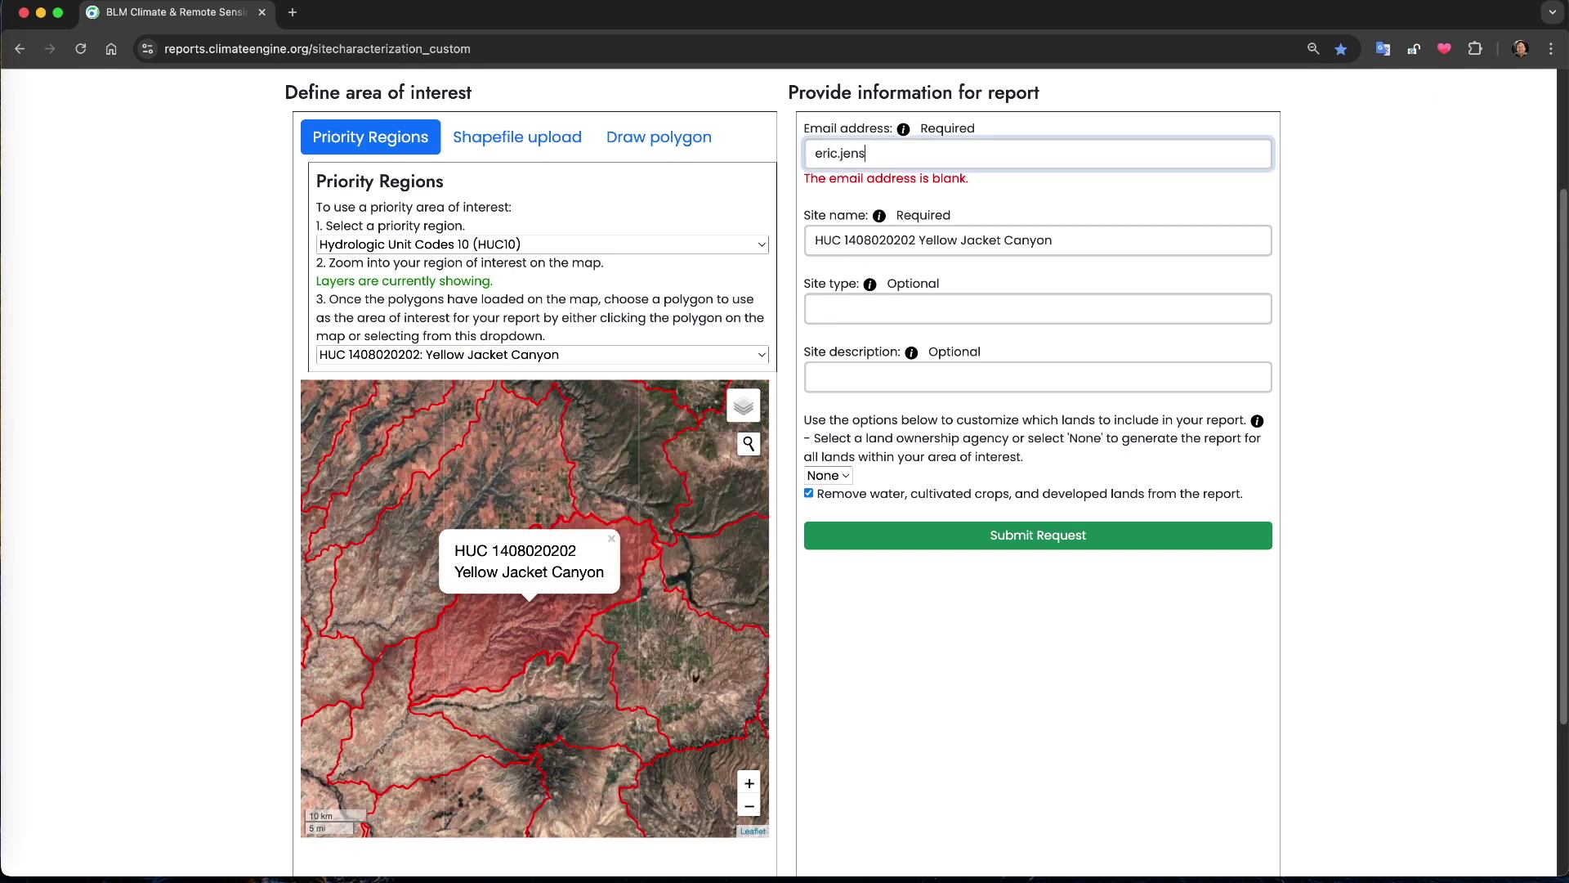
pyautogui.click(914, 239)
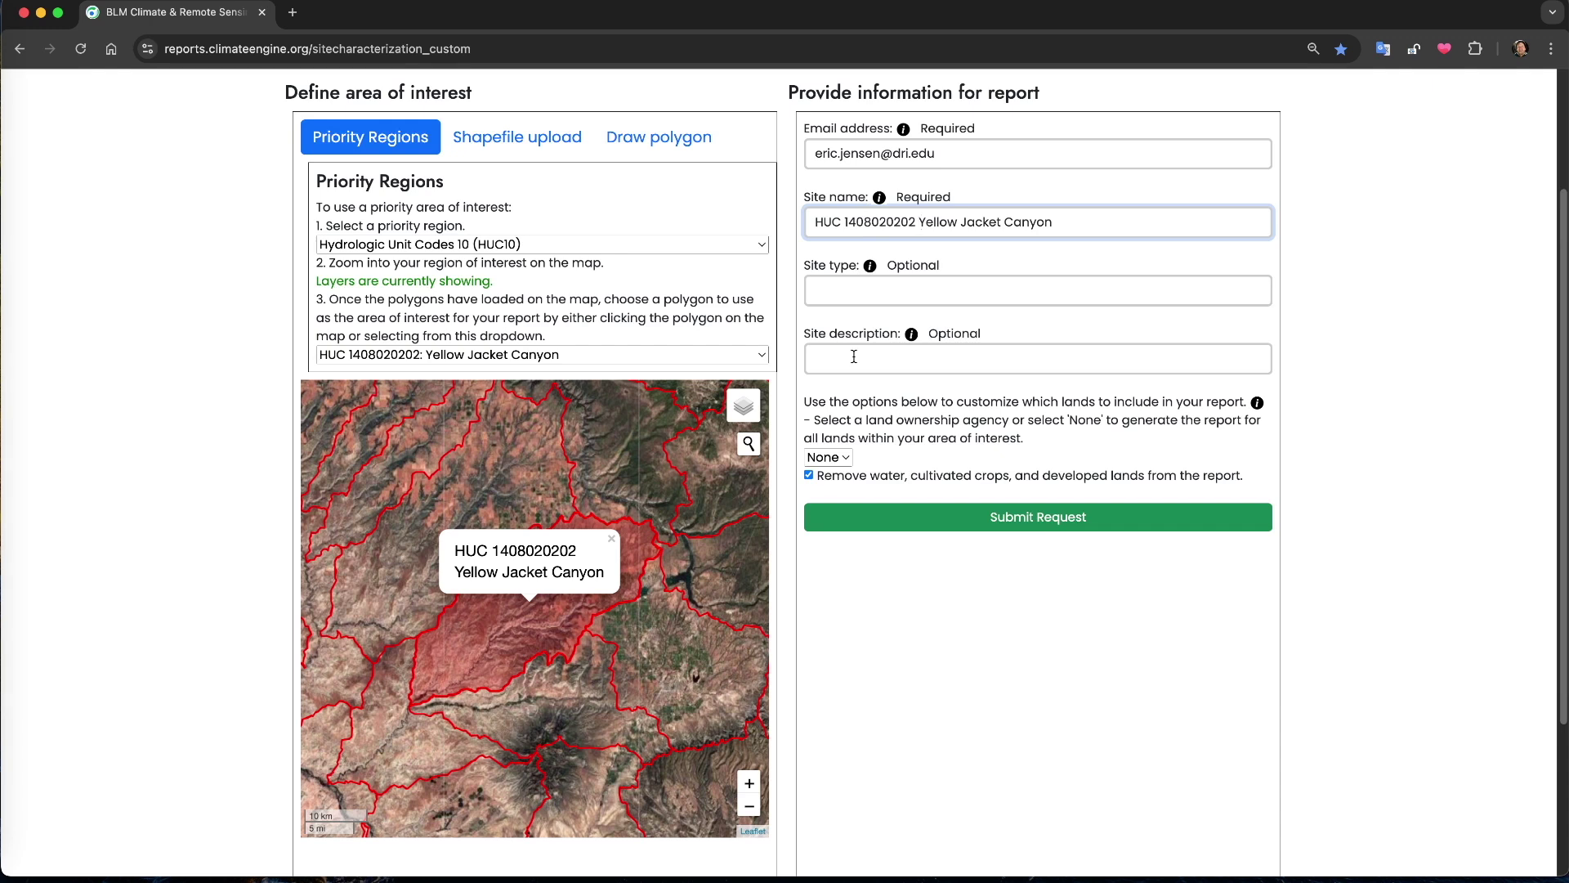
# Enter site type 'HUC10 Watershed' and site description 'Watershed annual assessment', checking the info popups
pyautogui.click(878, 197)
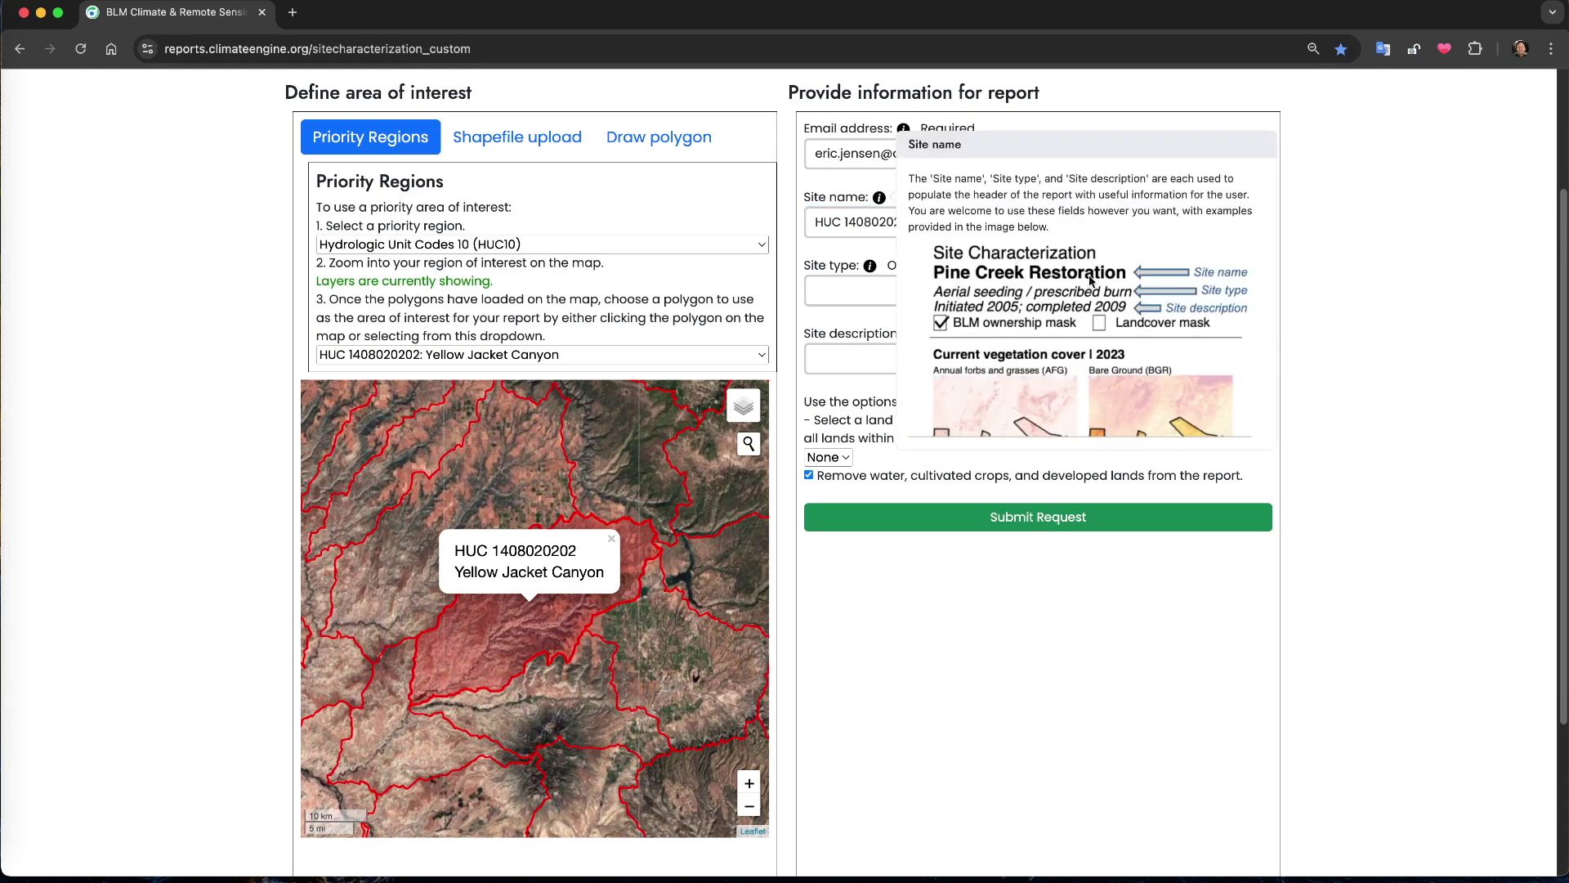
pyautogui.click(850, 290)
pyautogui.write('HUC10')
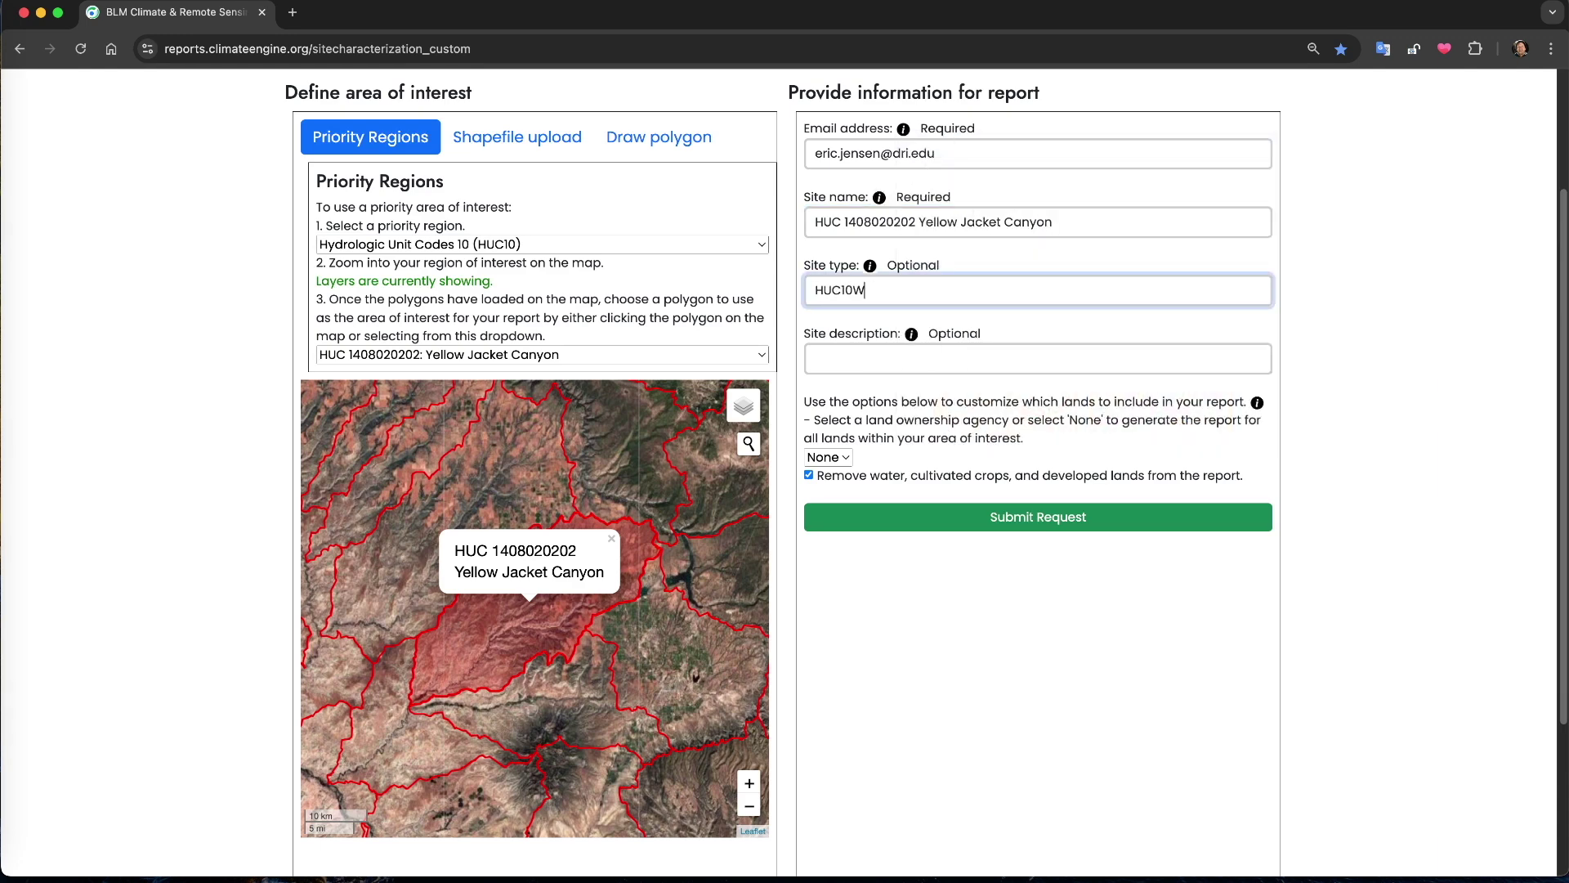
pyautogui.write(' Watershed')
pyautogui.click(851, 358)
pyautogui.write('Watershed annual assessme')
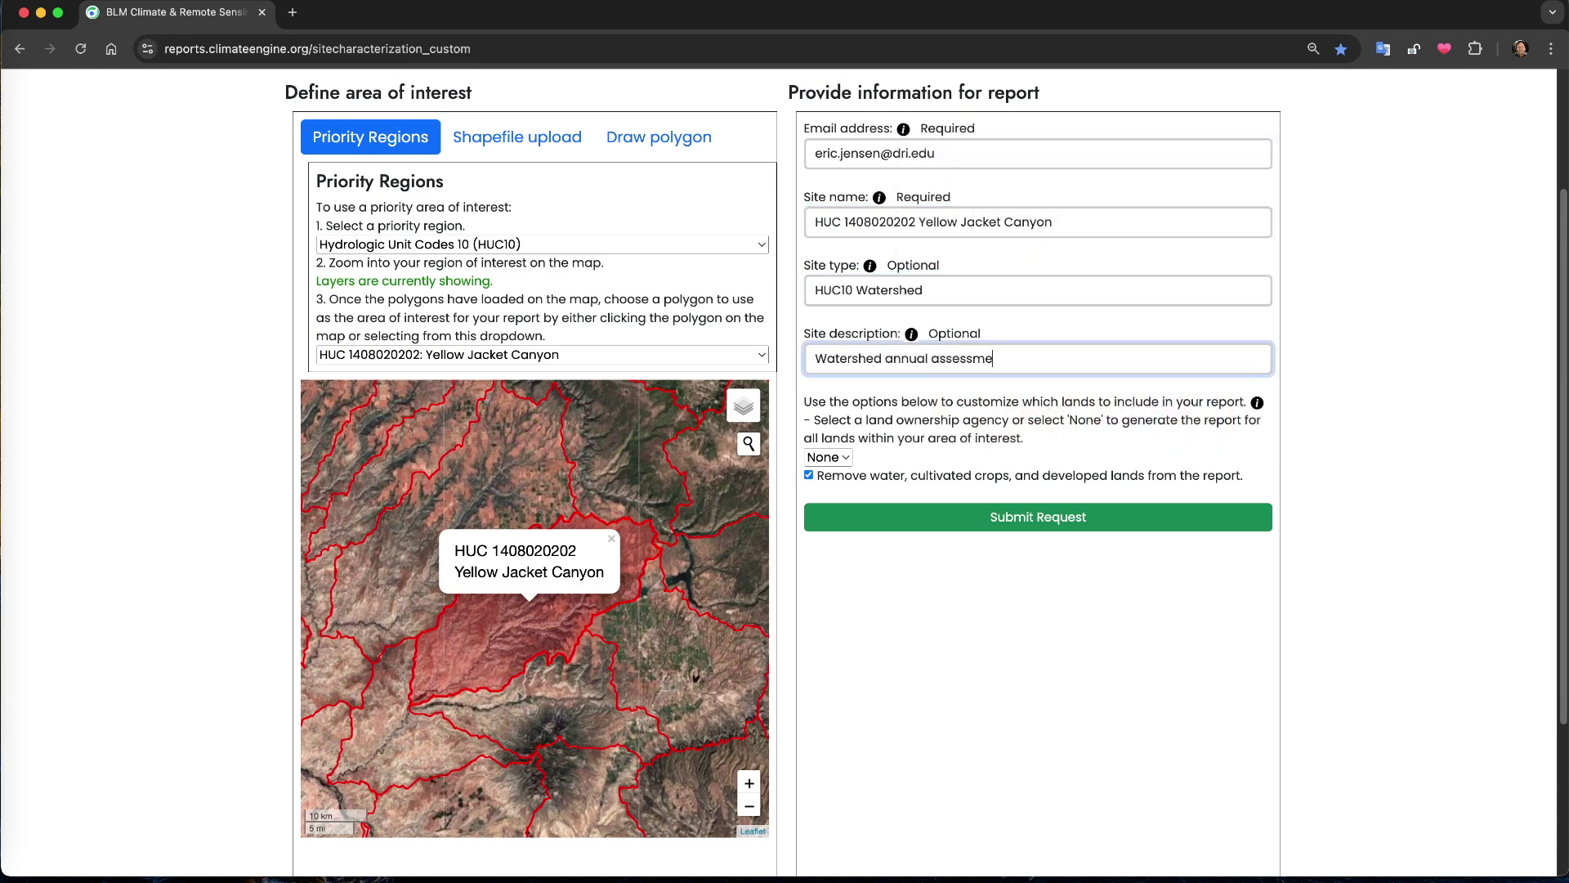
pyautogui.write('nt')
pyautogui.click(1257, 403)
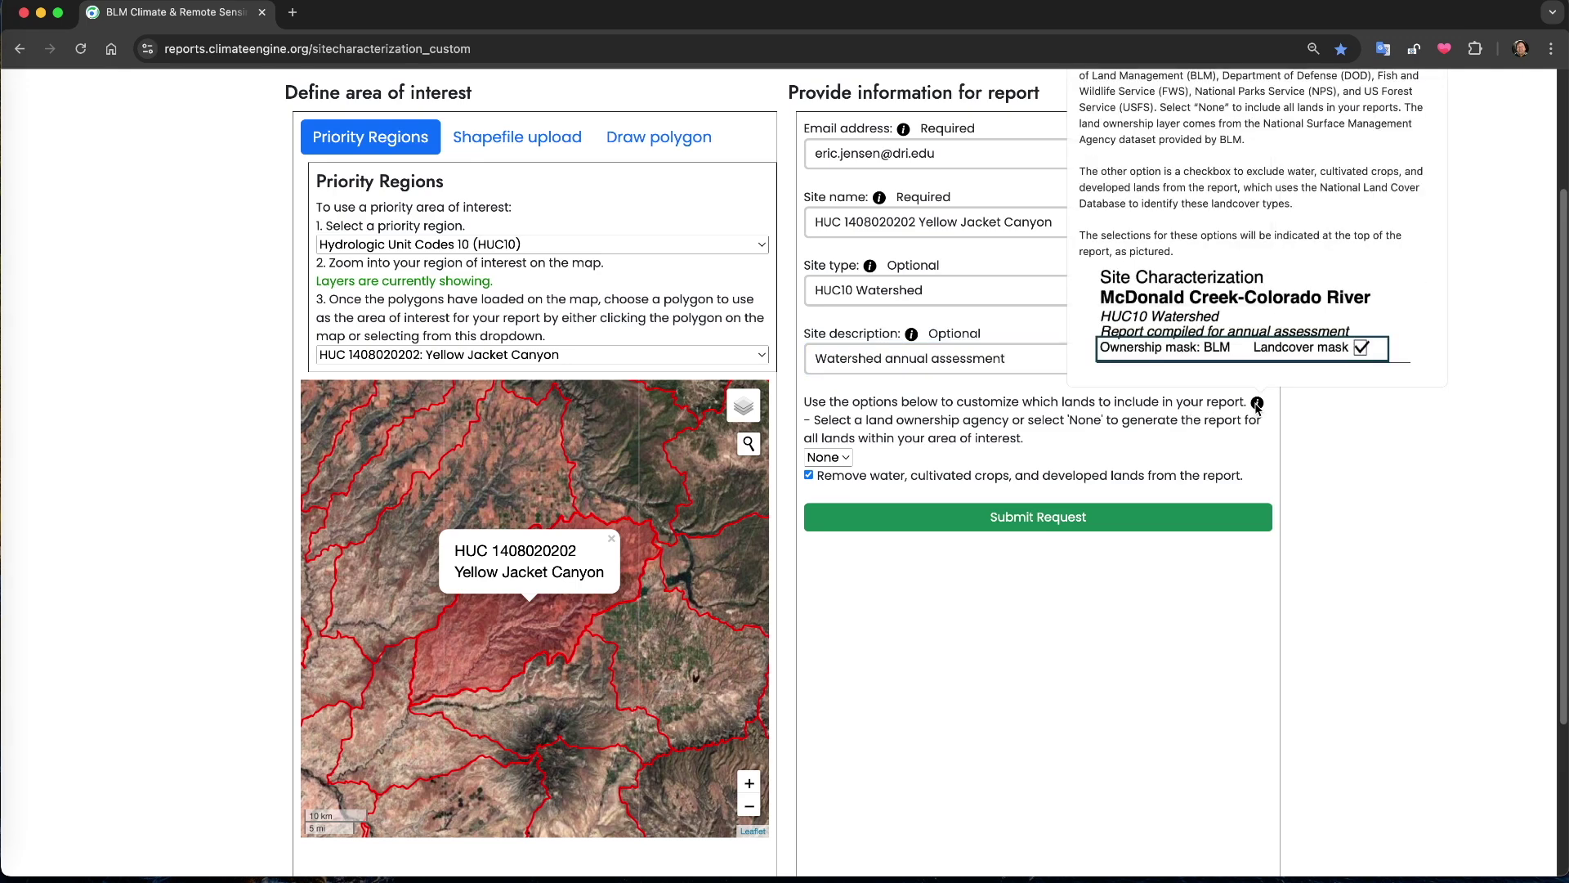
pyautogui.scroll(2, 1253, 352)
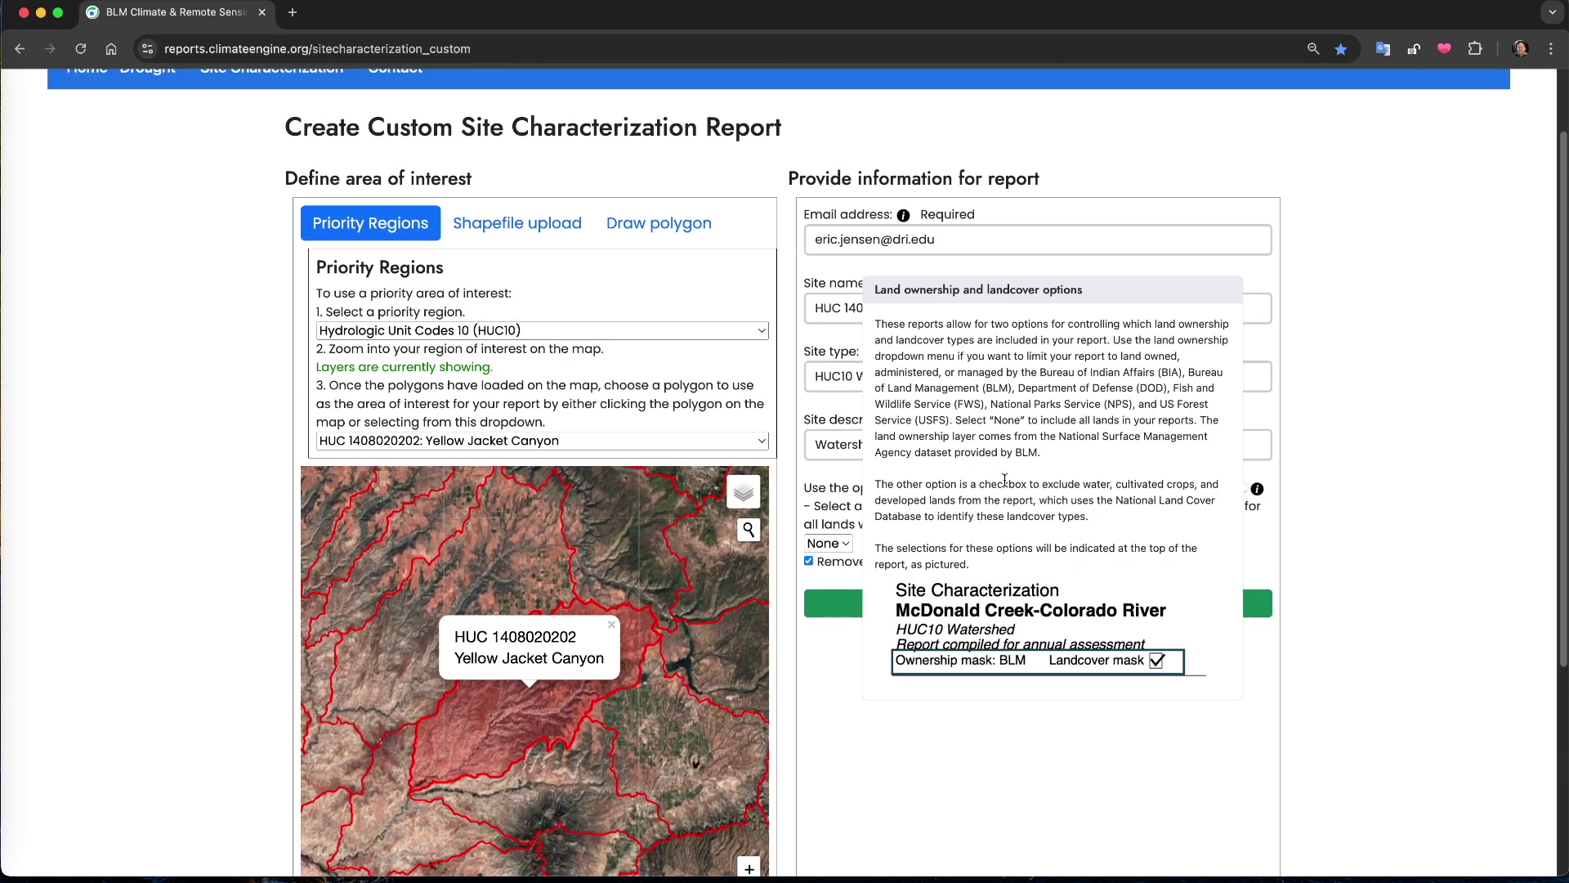
# Limit land ownership to BLM, keeping water, cultivated crops and developed lands excluded
pyautogui.click(1259, 491)
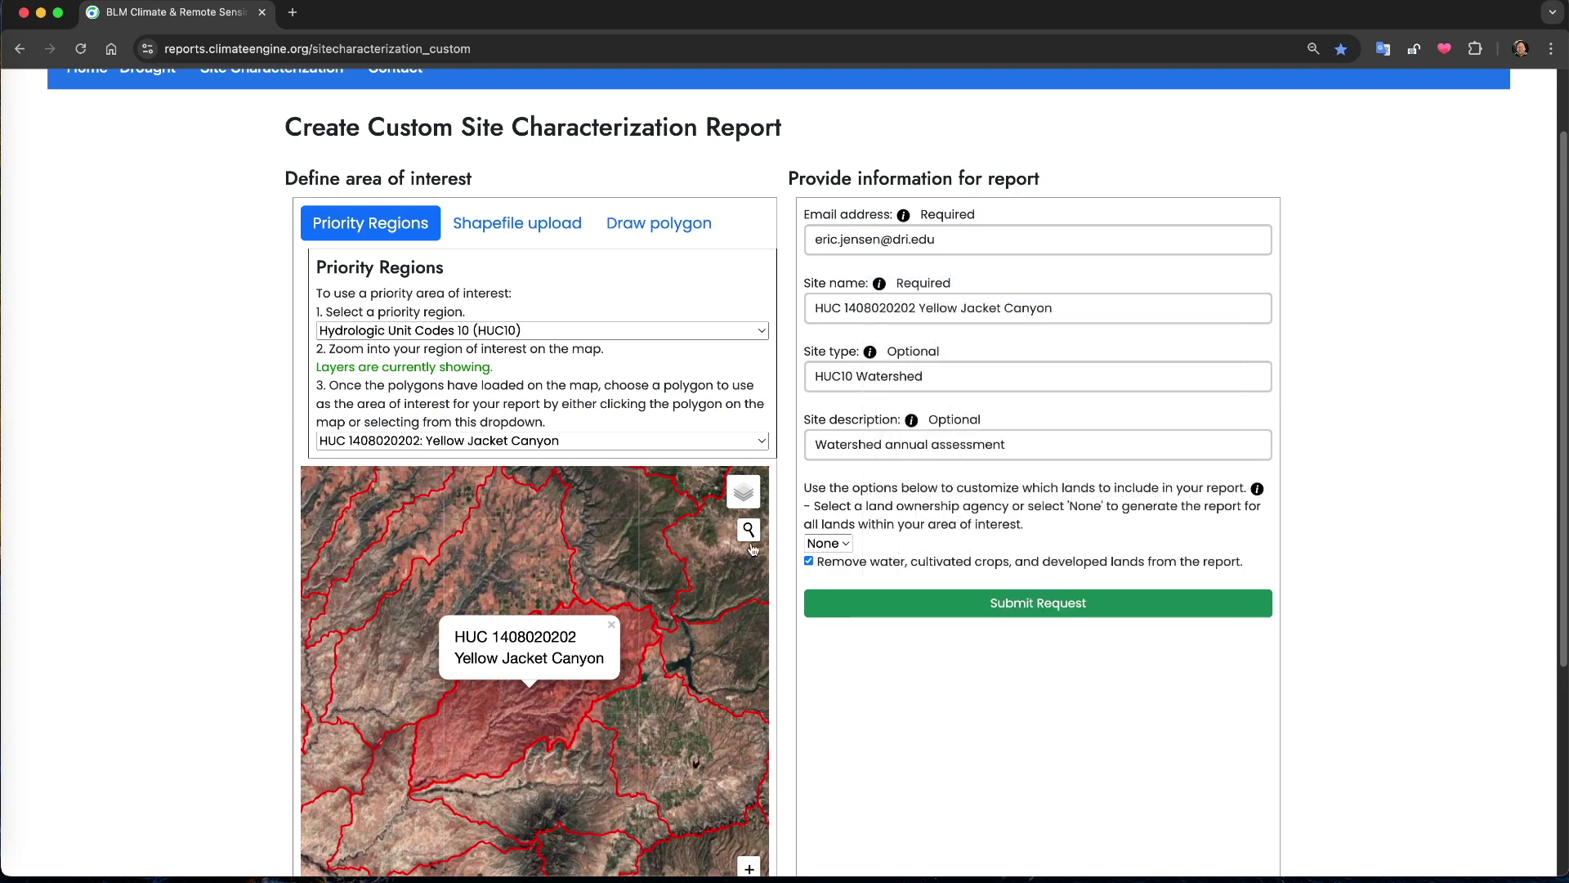
pyautogui.click(847, 544)
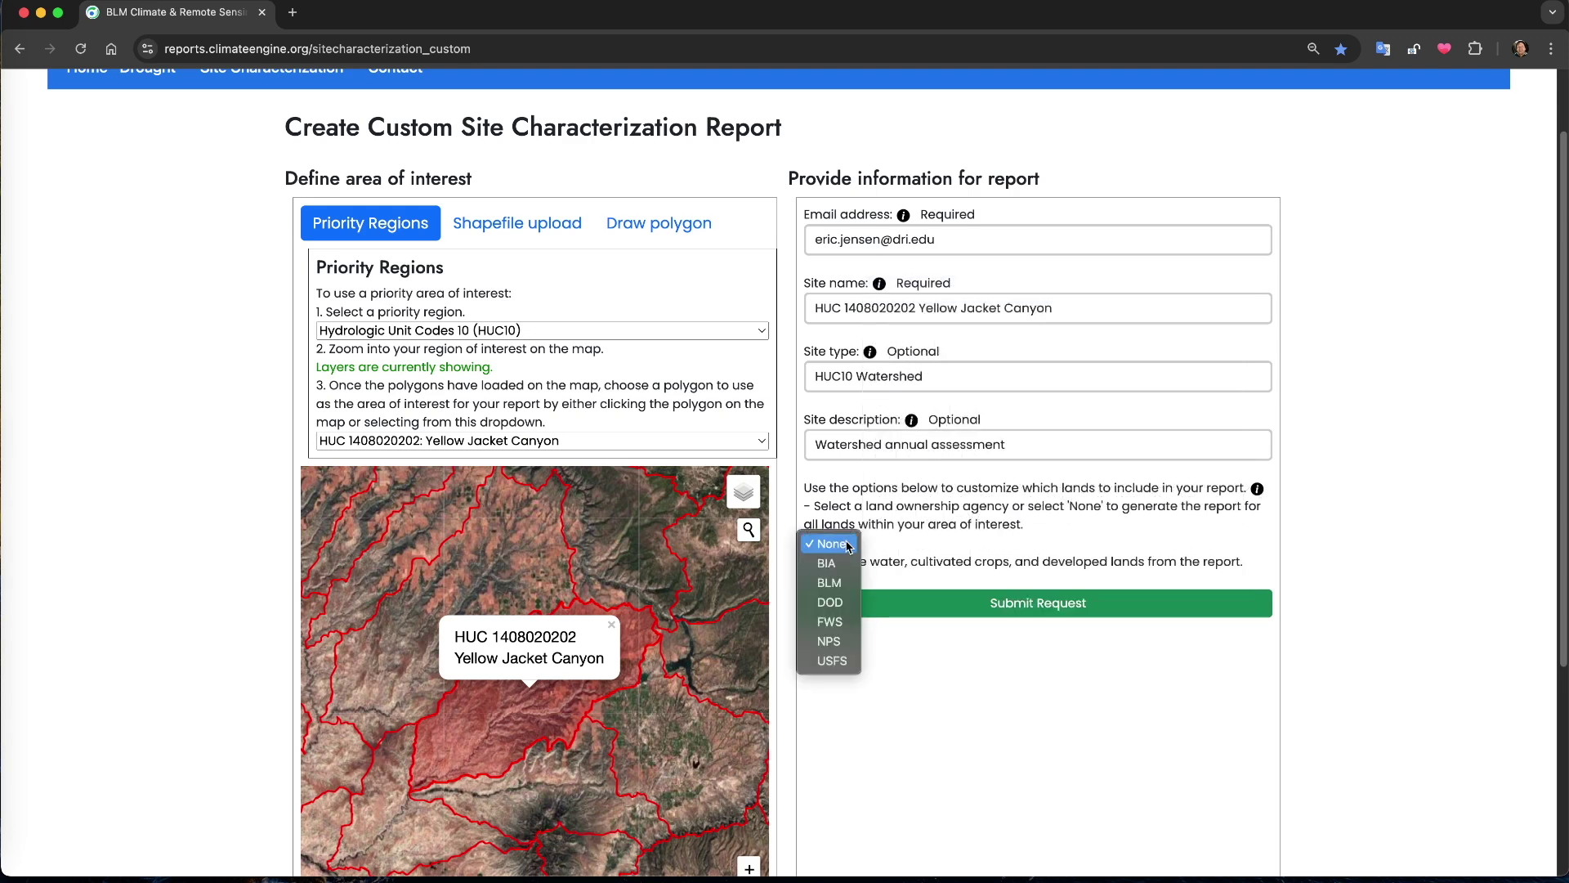
pyautogui.click(842, 588)
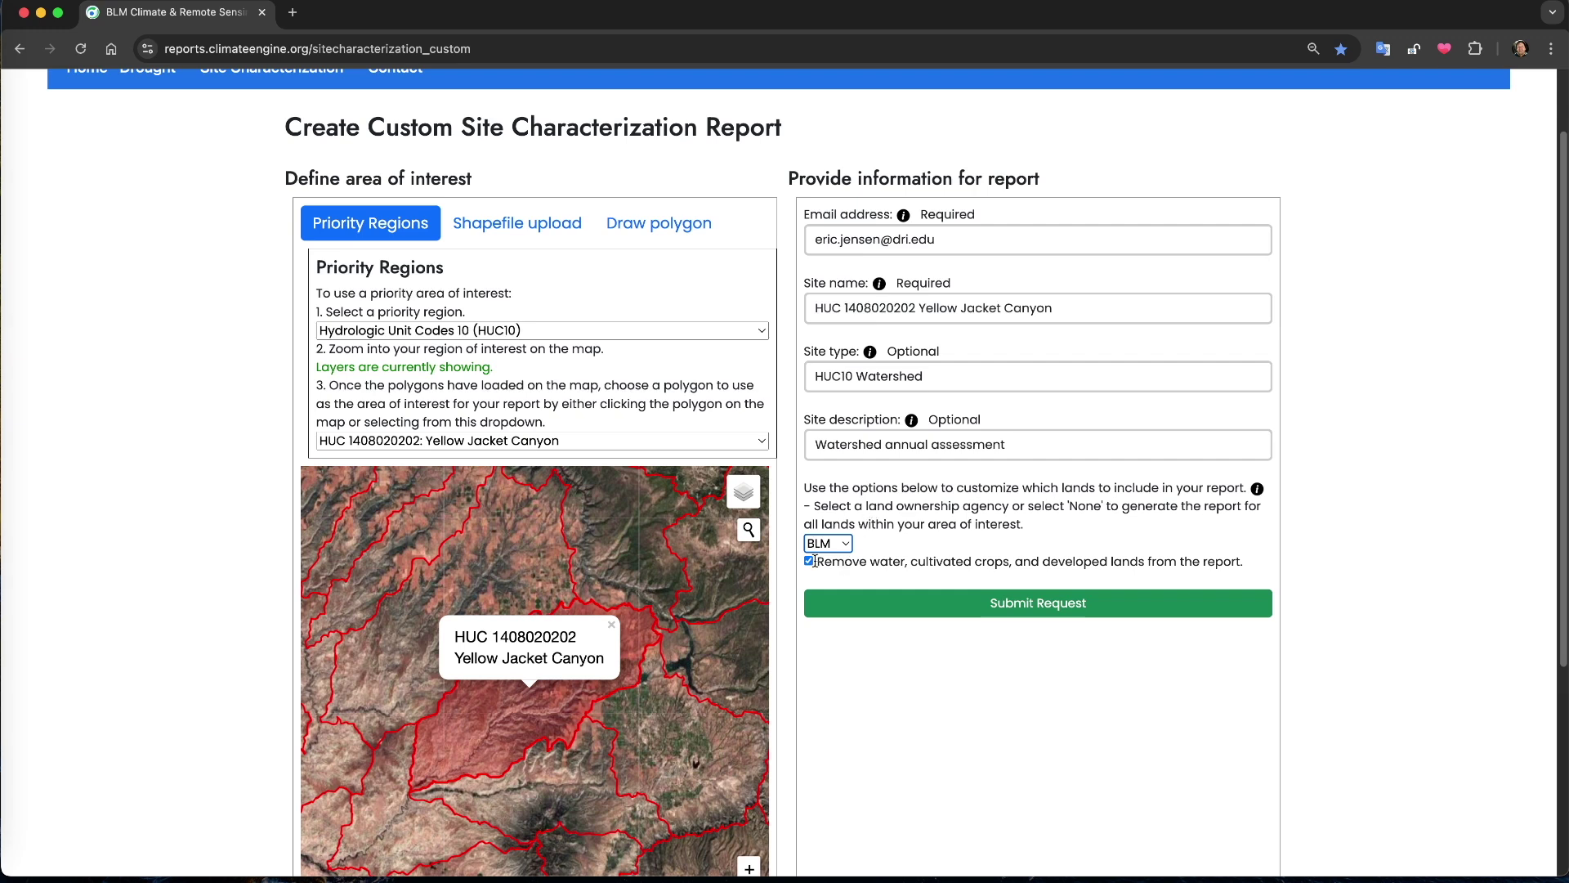
pyautogui.click(808, 562)
pyautogui.click(808, 563)
pyautogui.scroll(2, 967, 530)
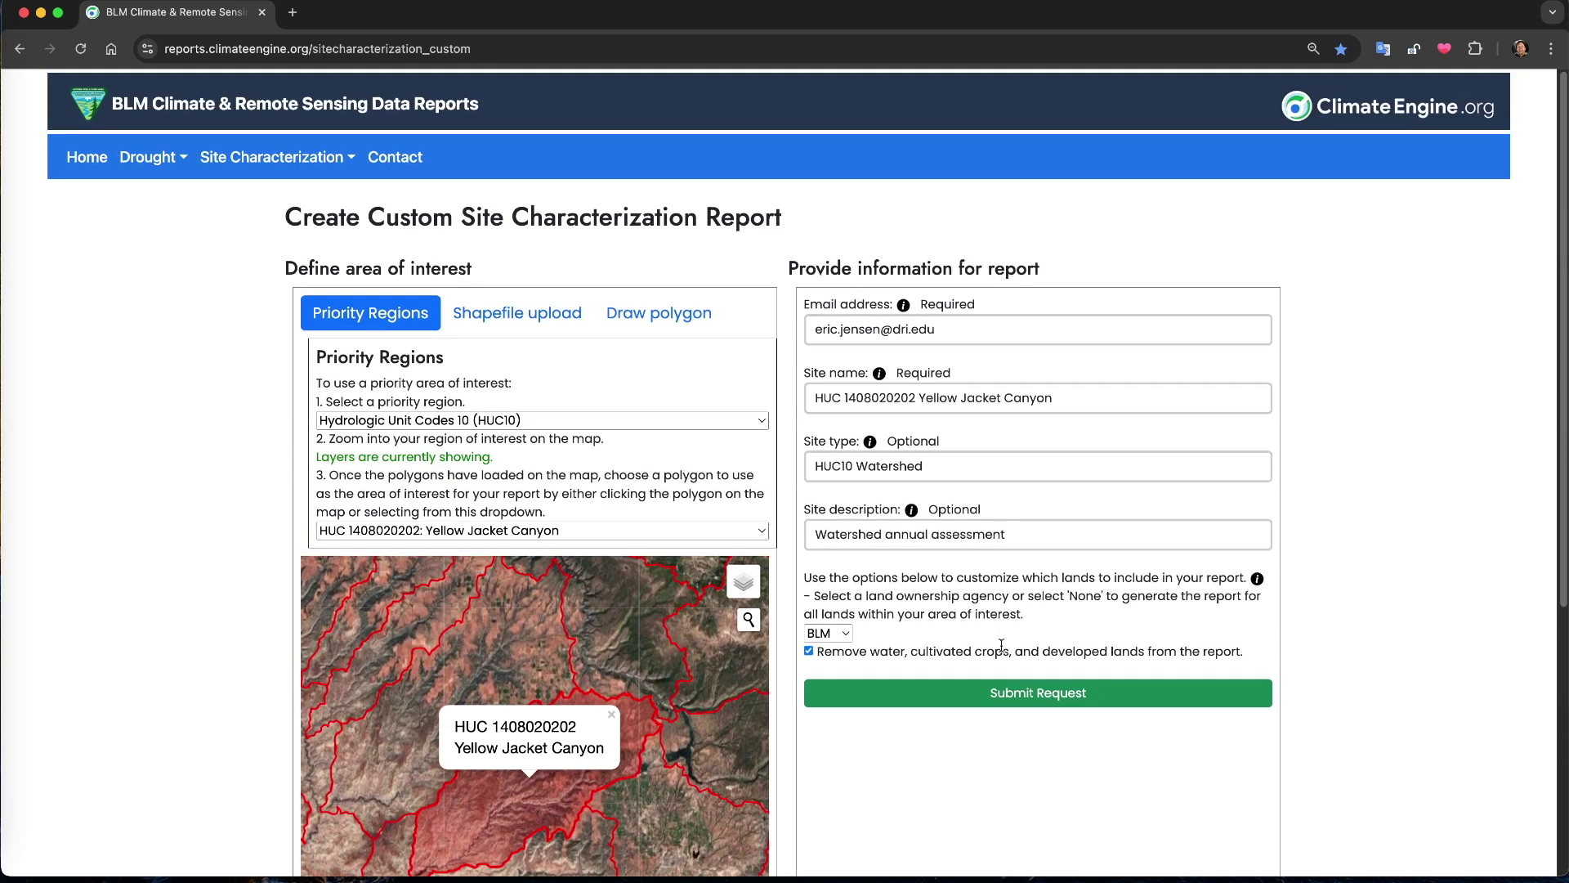
# Submit the Yellow Jacket Canyon request, dismiss the processing notice, and open the report-ready e-mail
pyautogui.click(1014, 707)
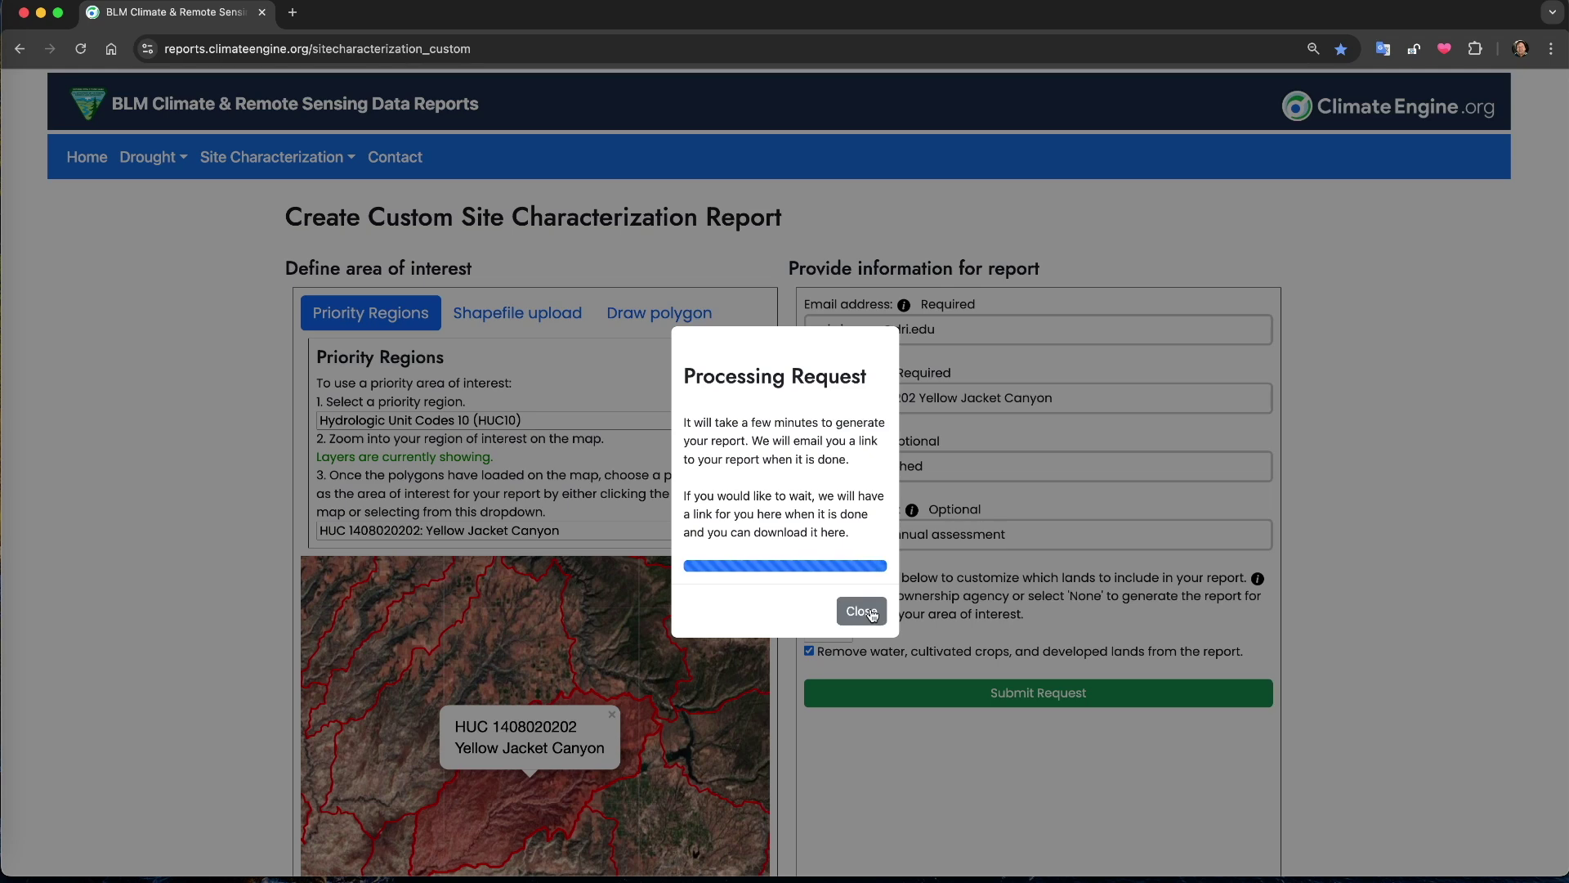
pyautogui.click(862, 611)
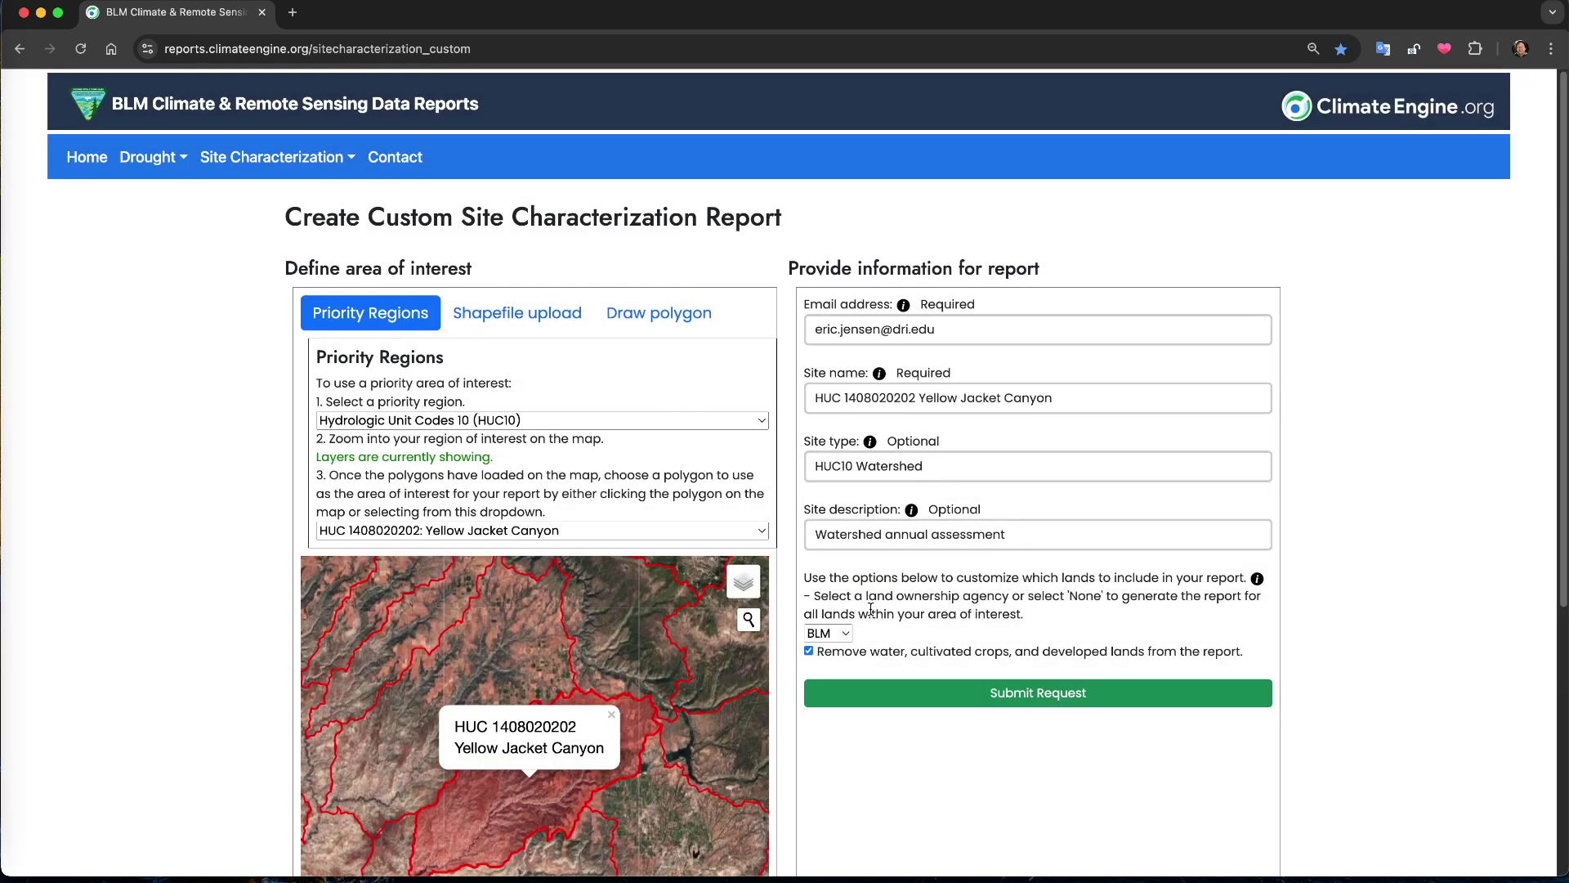
pyautogui.scroll(-1, 880, 598)
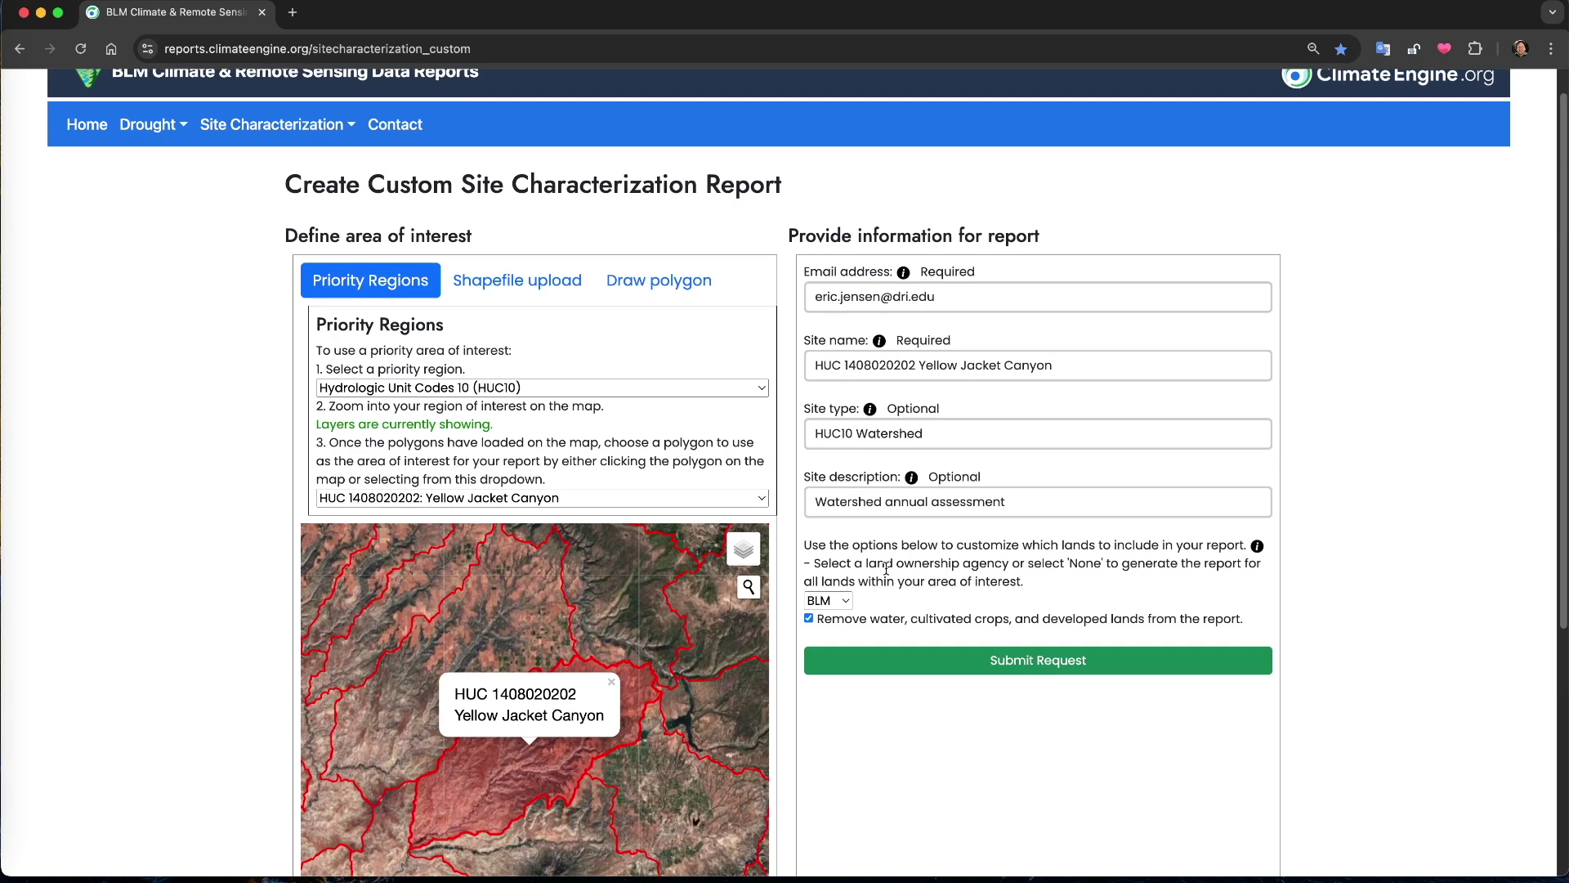
pyautogui.click(515, 616)
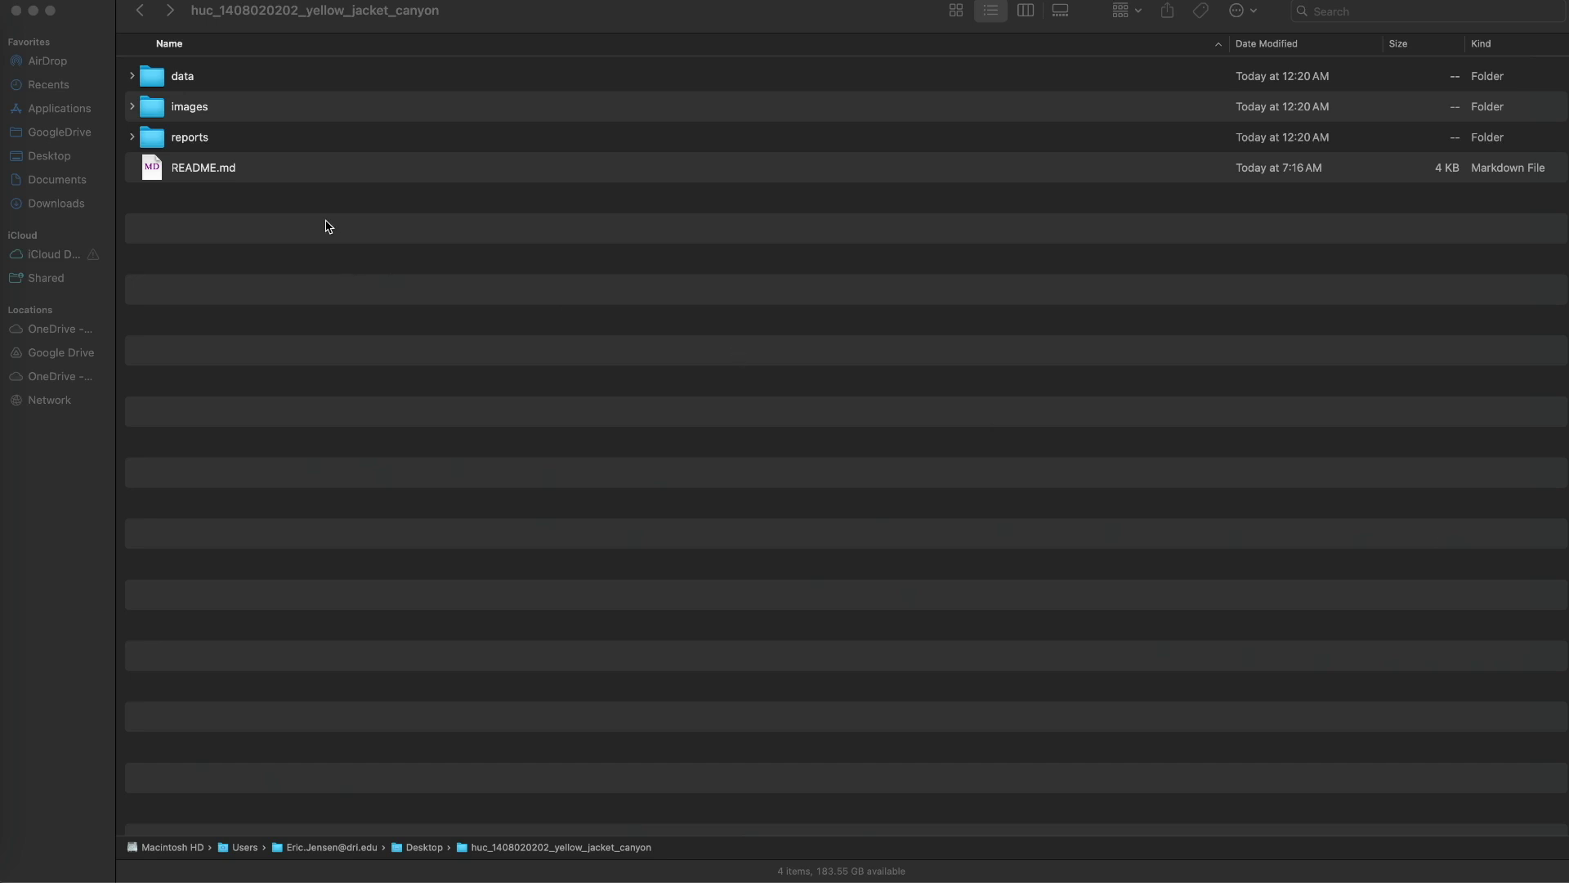
# Expand the data, images and reports folders of the yellow_jacket_canyon download in Finder
pyautogui.click(325, 225)
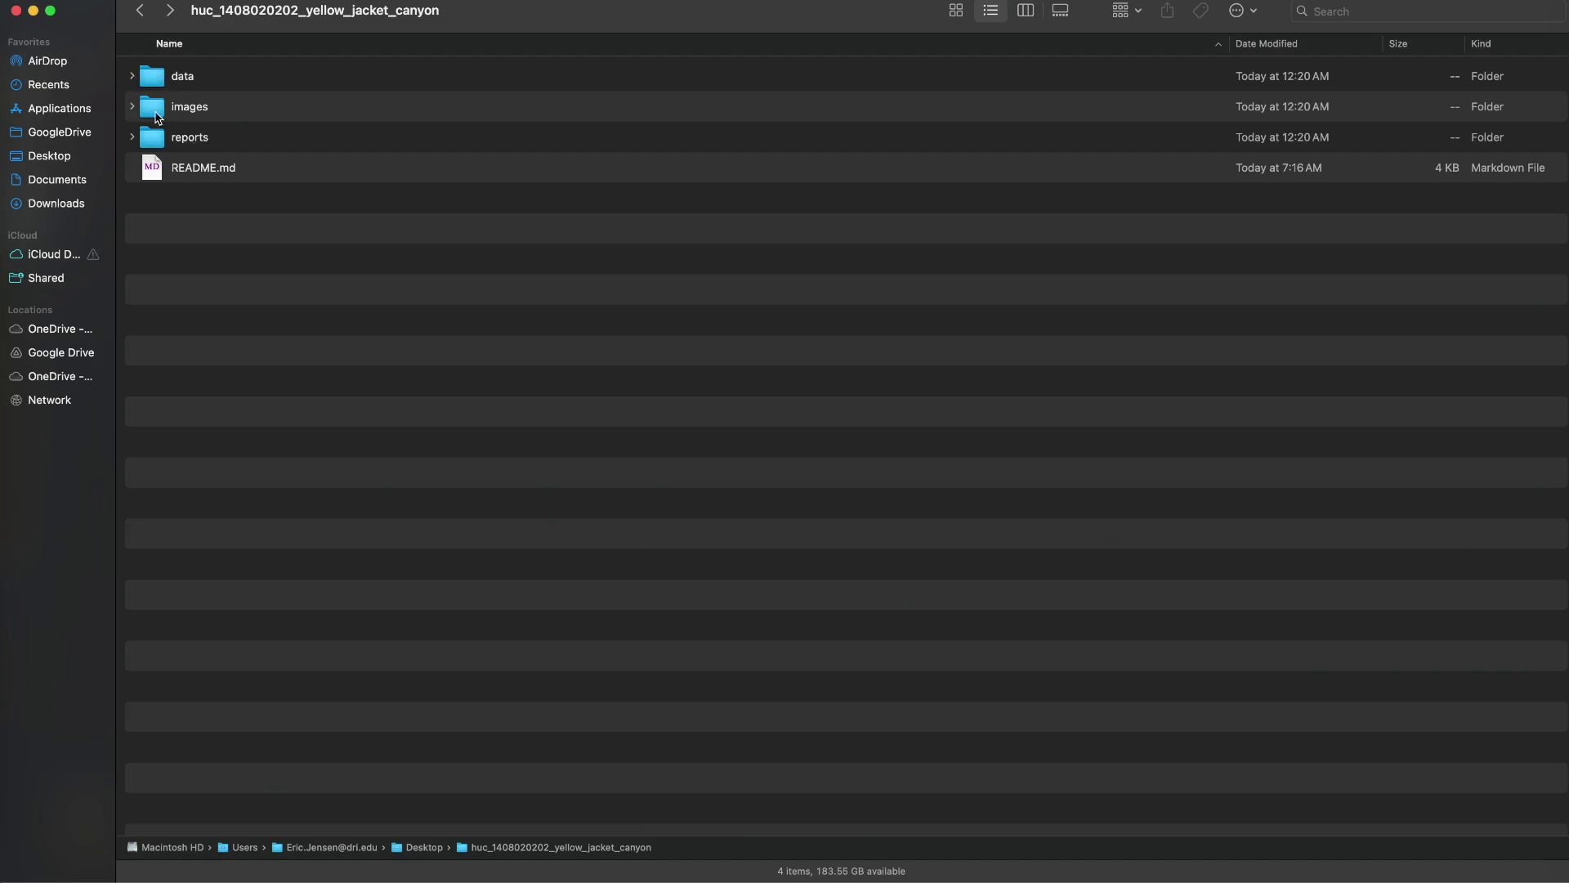
pyautogui.click(133, 77)
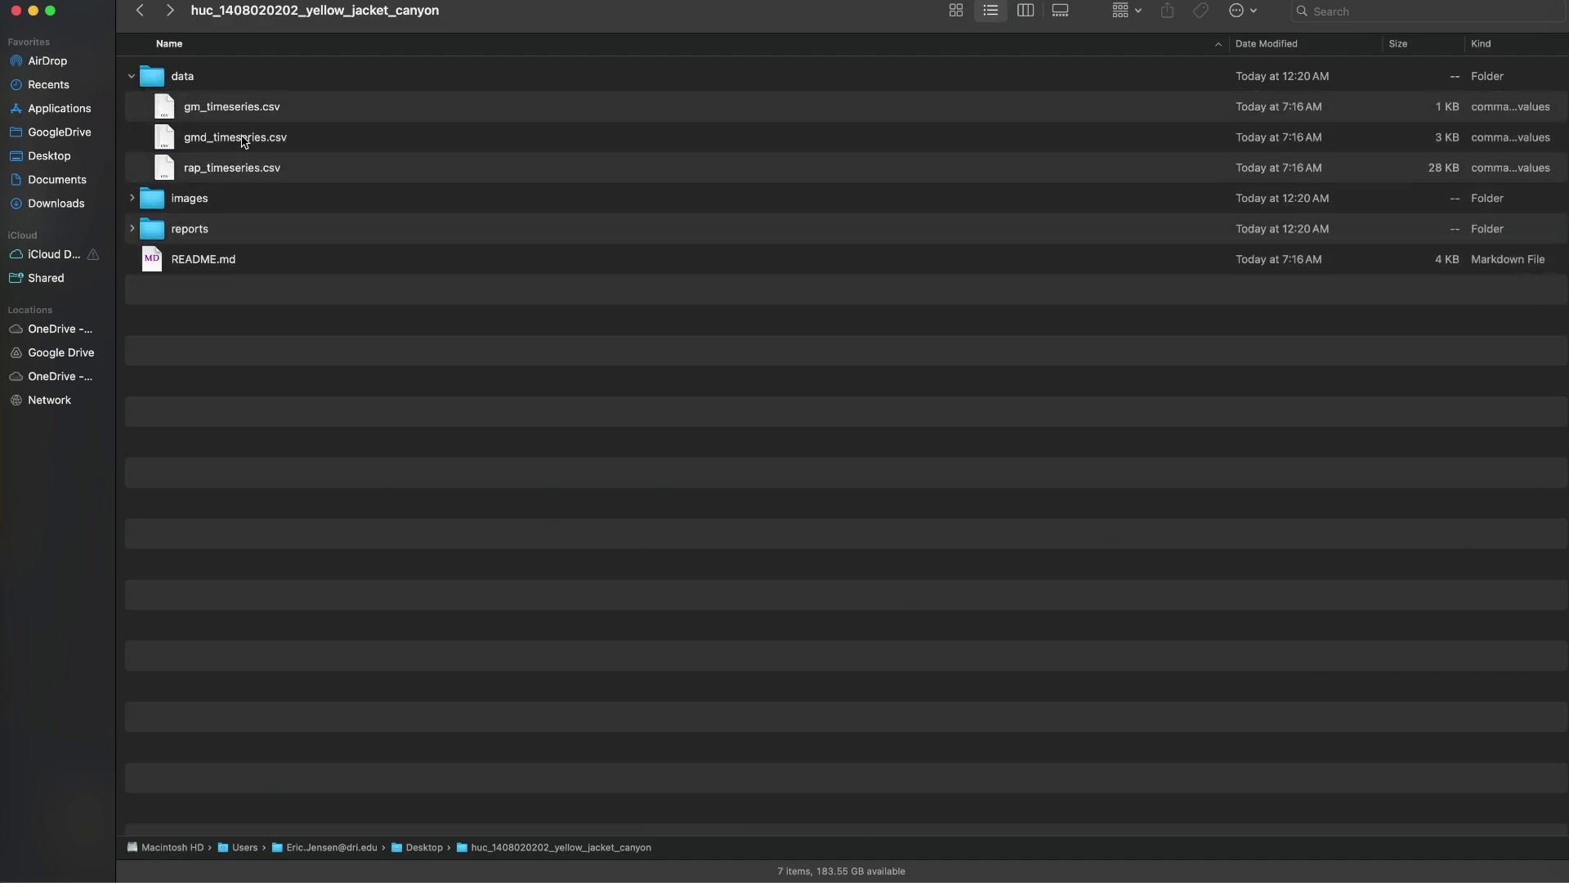
pyautogui.click(132, 198)
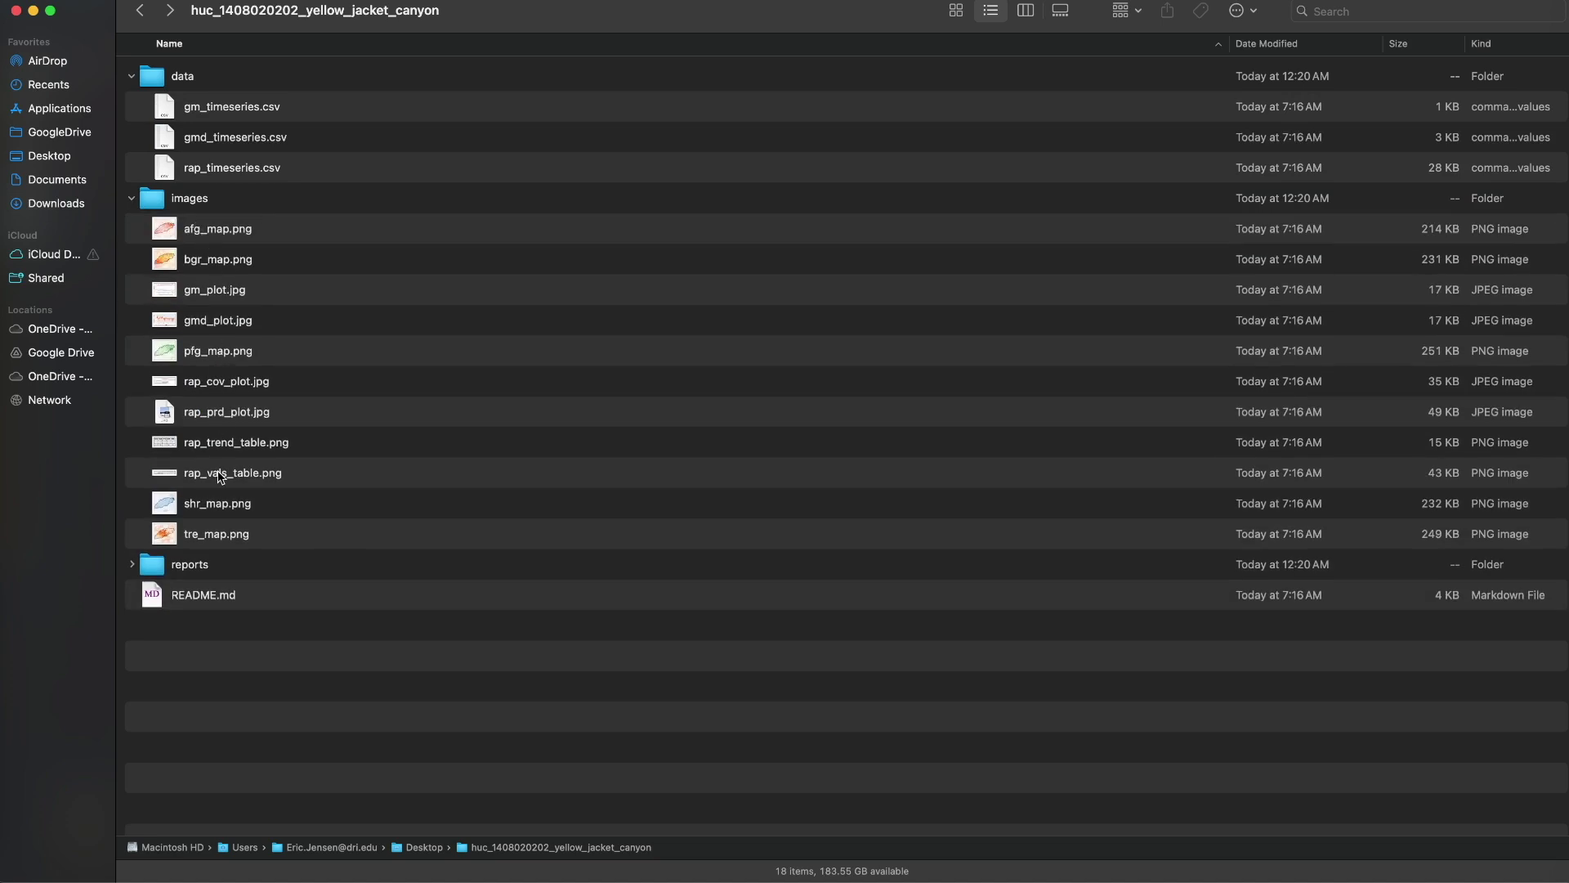
pyautogui.click(134, 564)
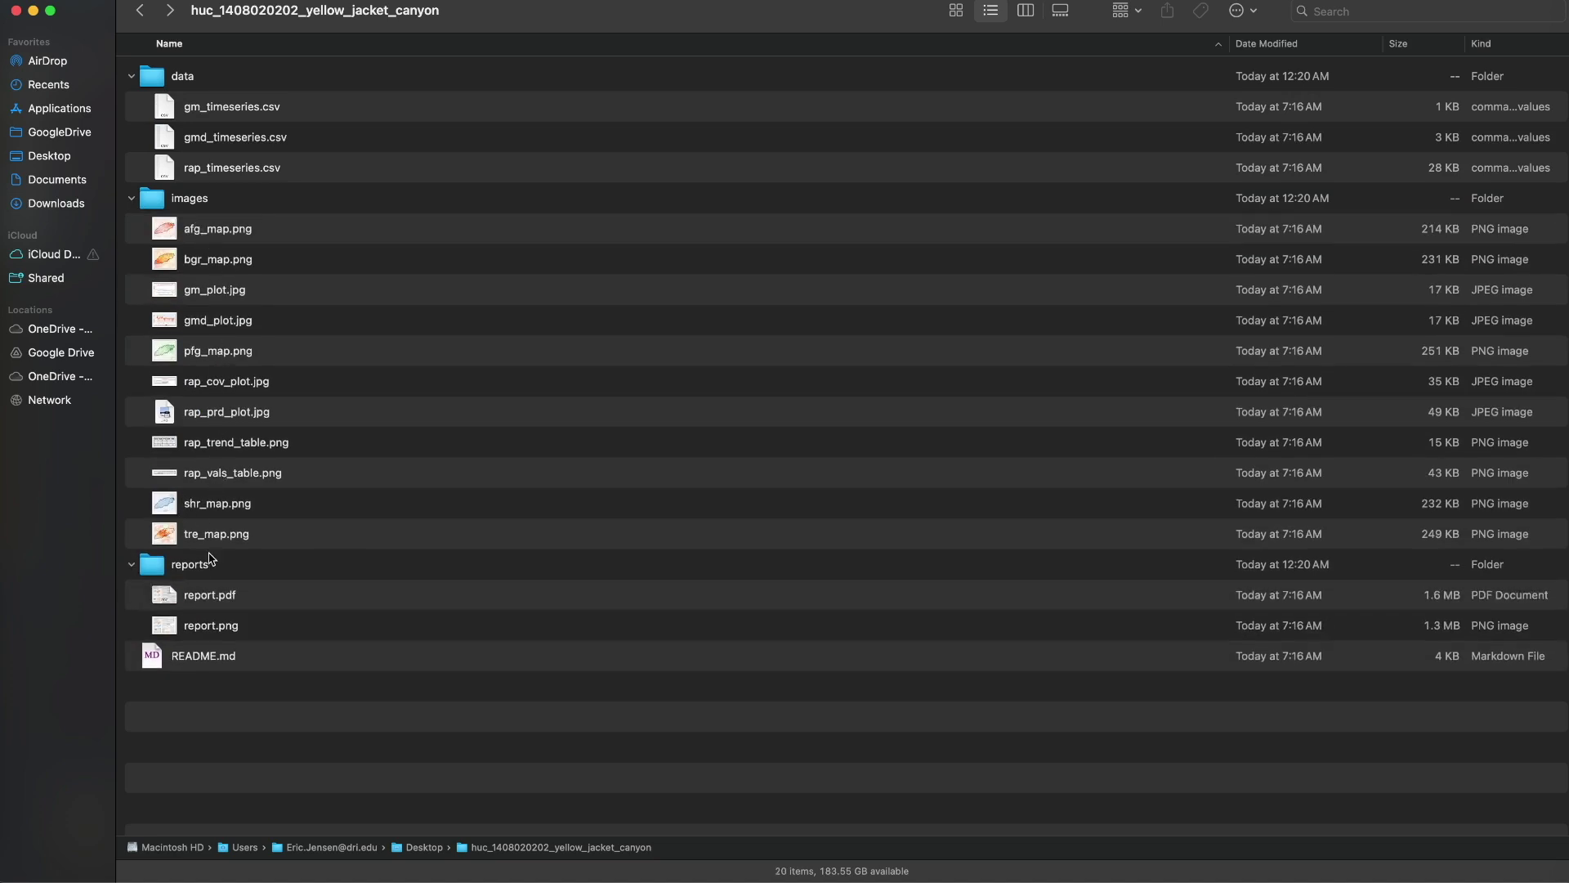
pyautogui.doubleClick(212, 597)
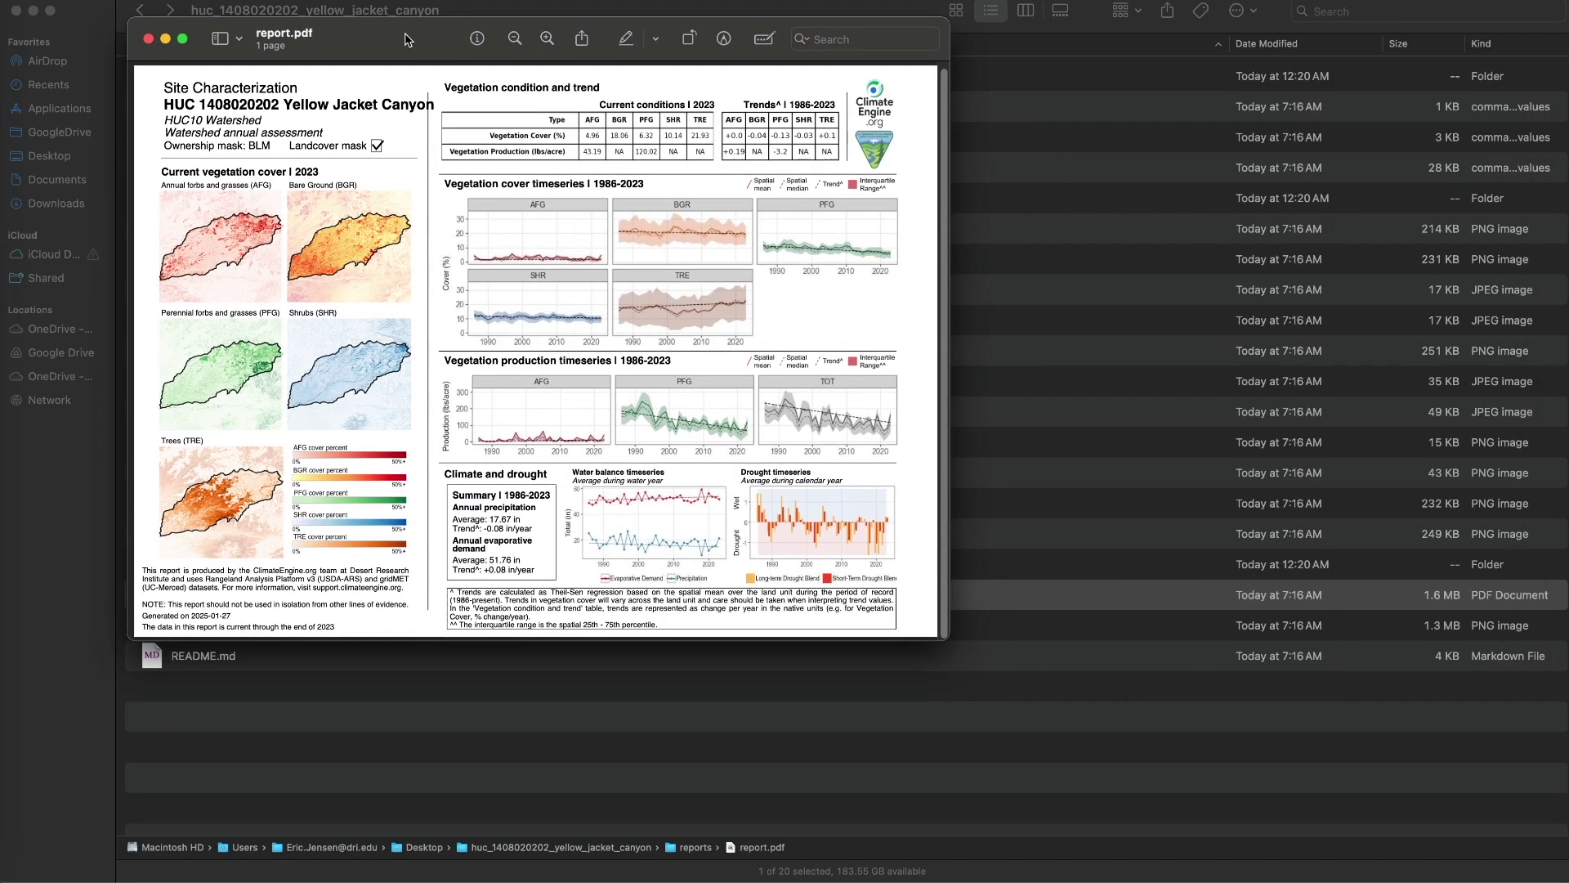
pyautogui.moveTo(944, 636); pyautogui.dragTo(1143, 795)
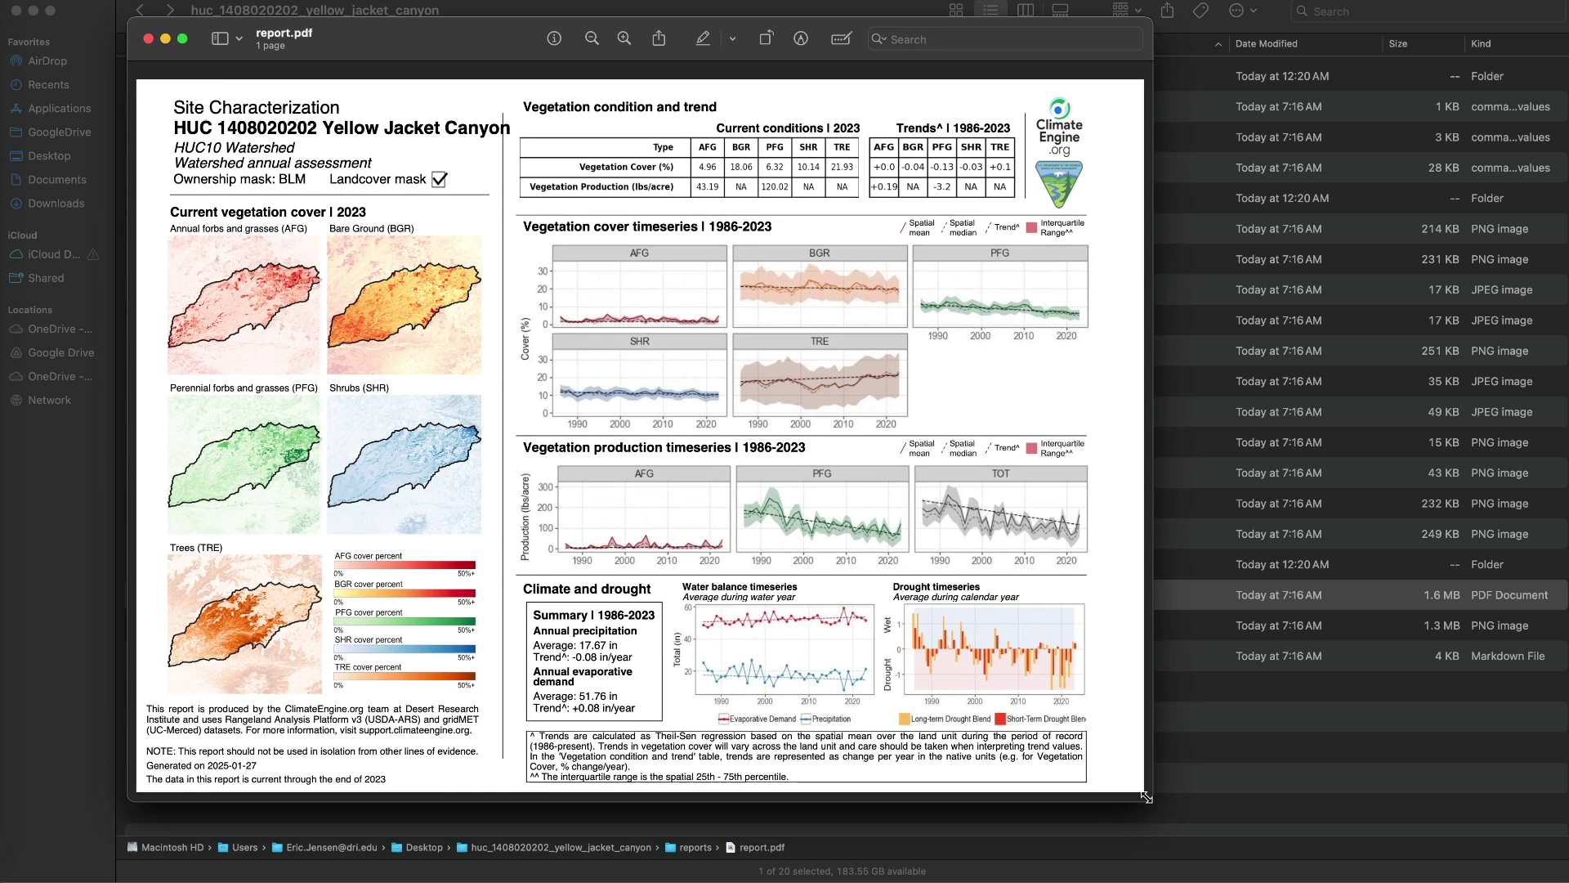
pyautogui.click(148, 38)
pyautogui.click(206, 655)
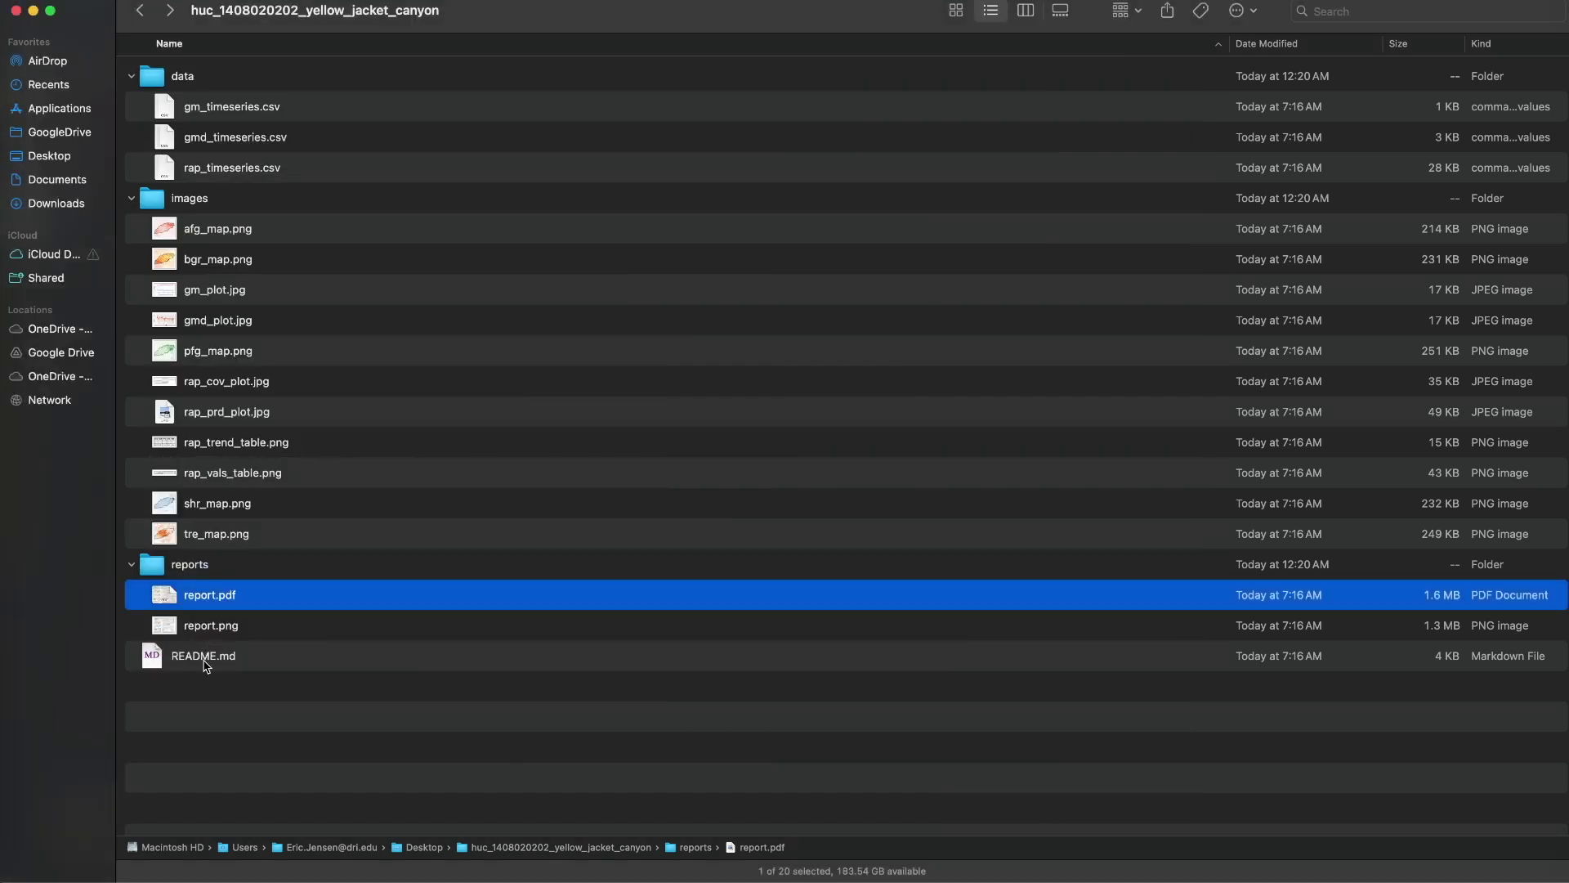
# Select the README.md file in the downloaded report folder
pyautogui.click(210, 657)
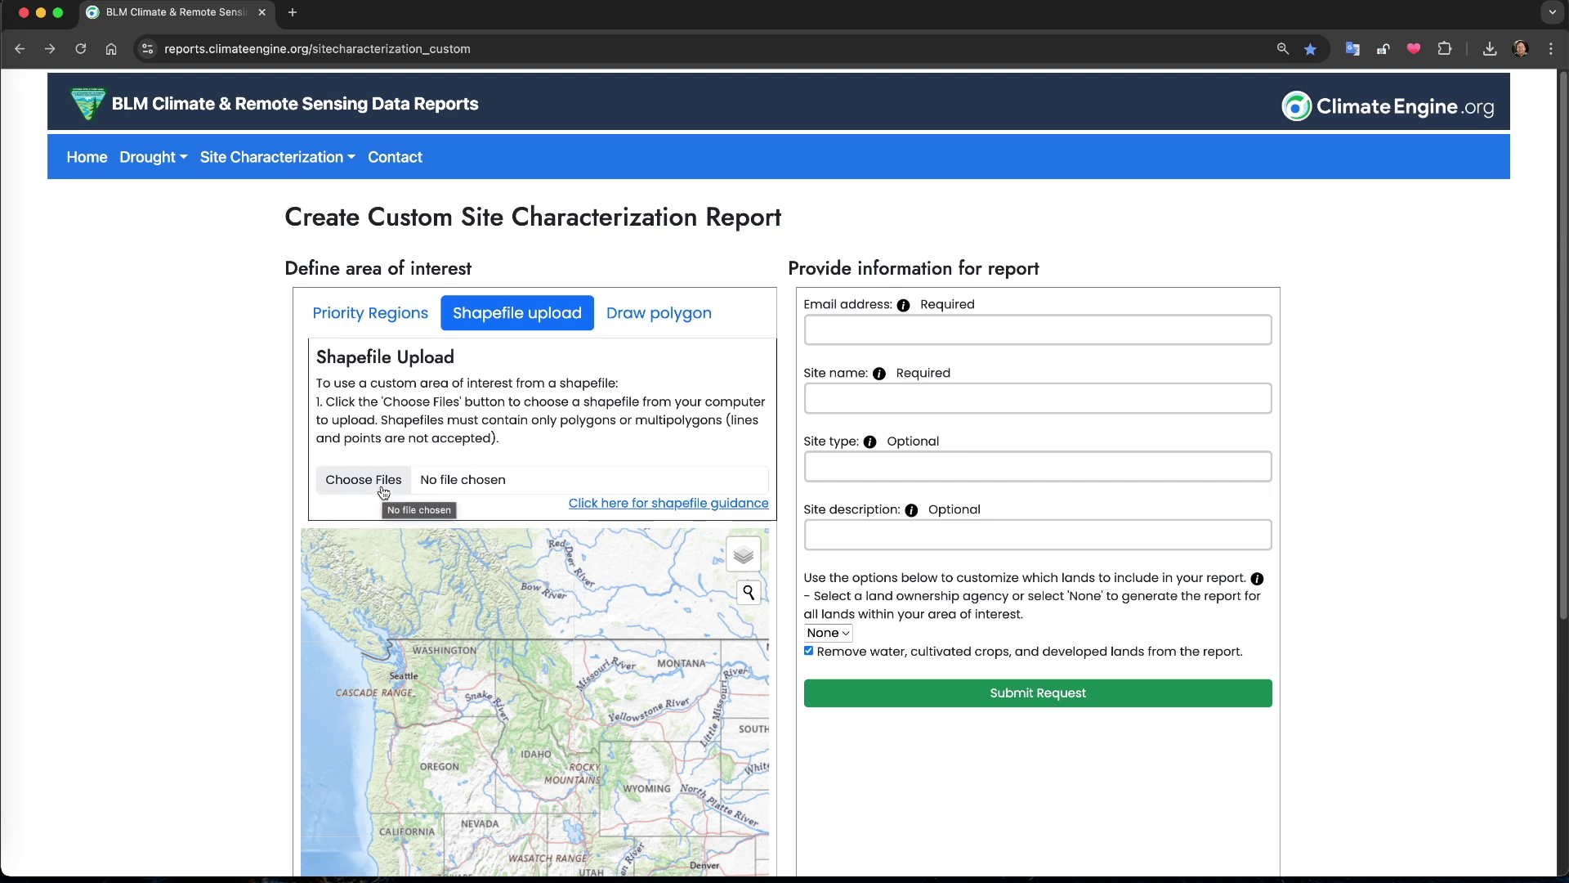
# Review the shapefile guidance, then upload MTBS_NV_UT.zip as the shapefile
pyautogui.click(615, 506)
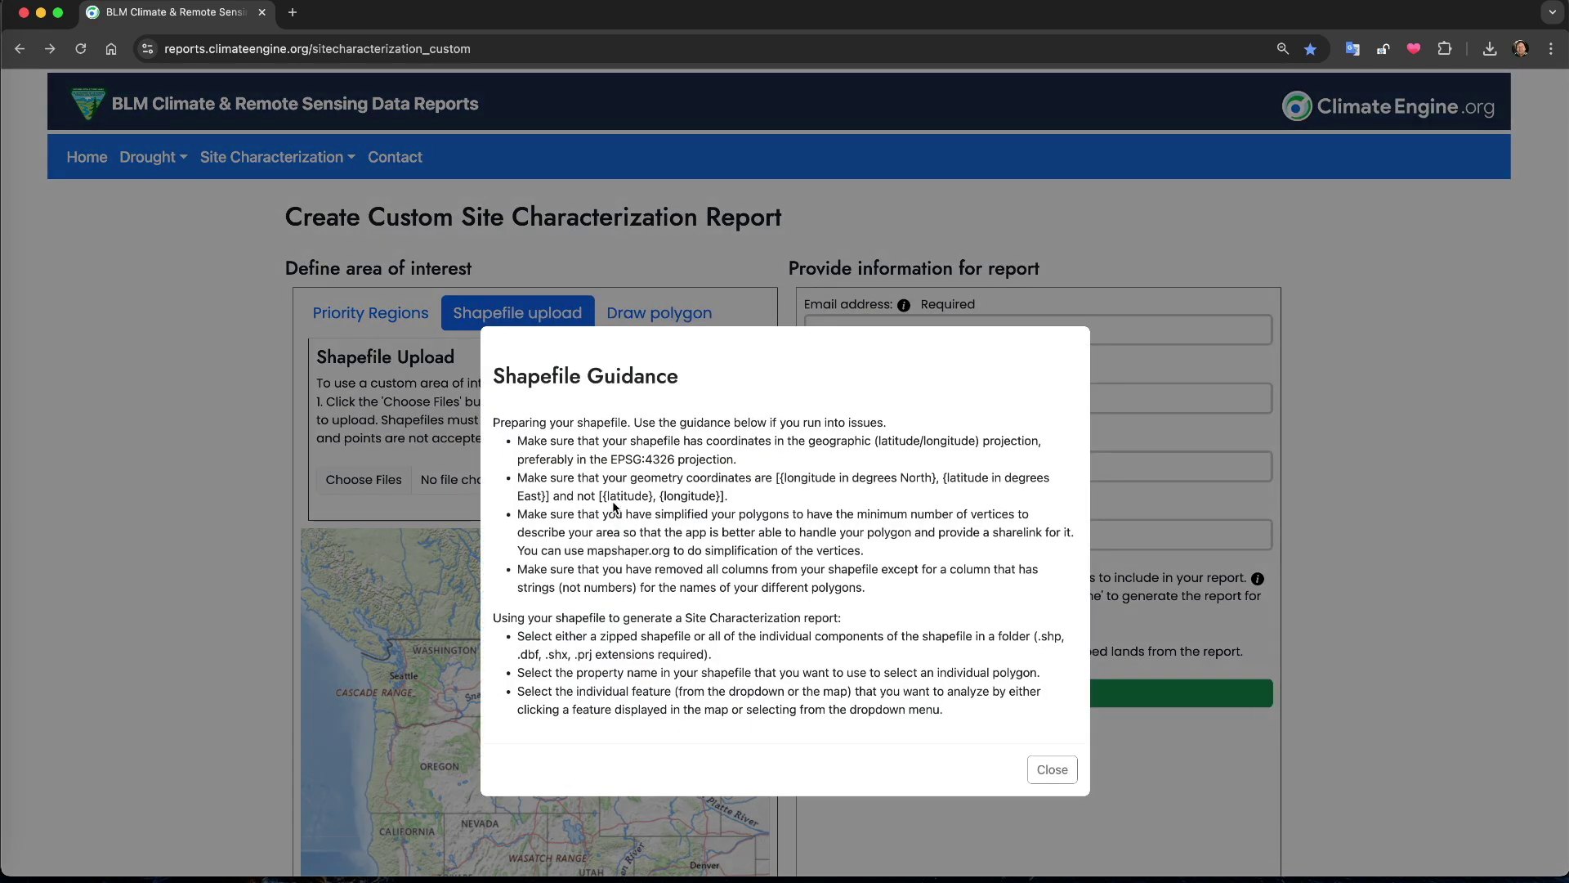
pyautogui.click(1052, 770)
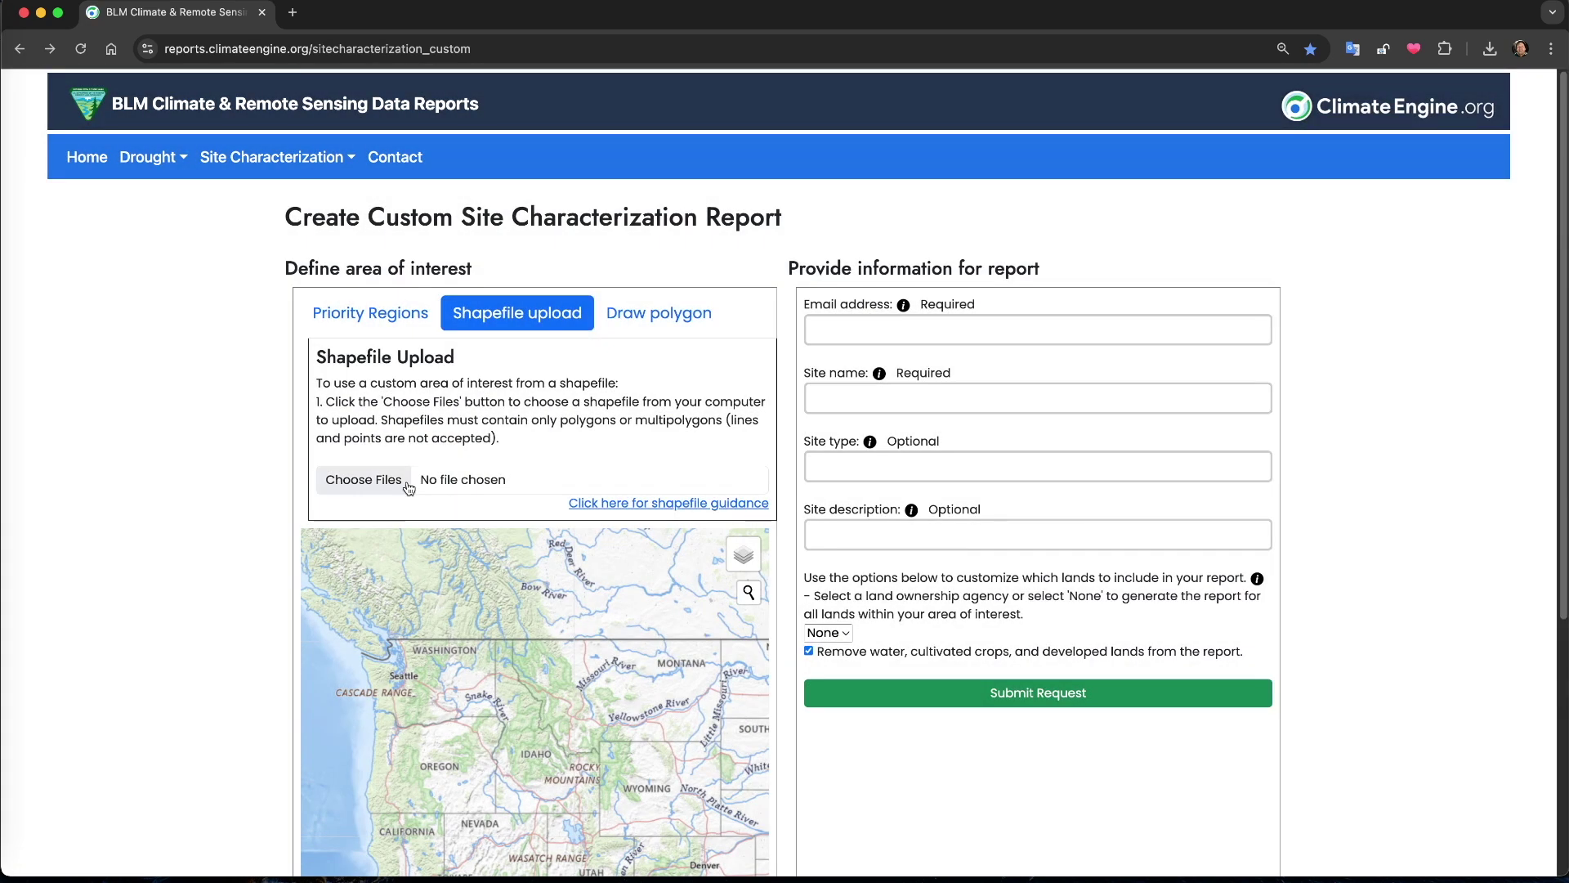
pyautogui.click(400, 486)
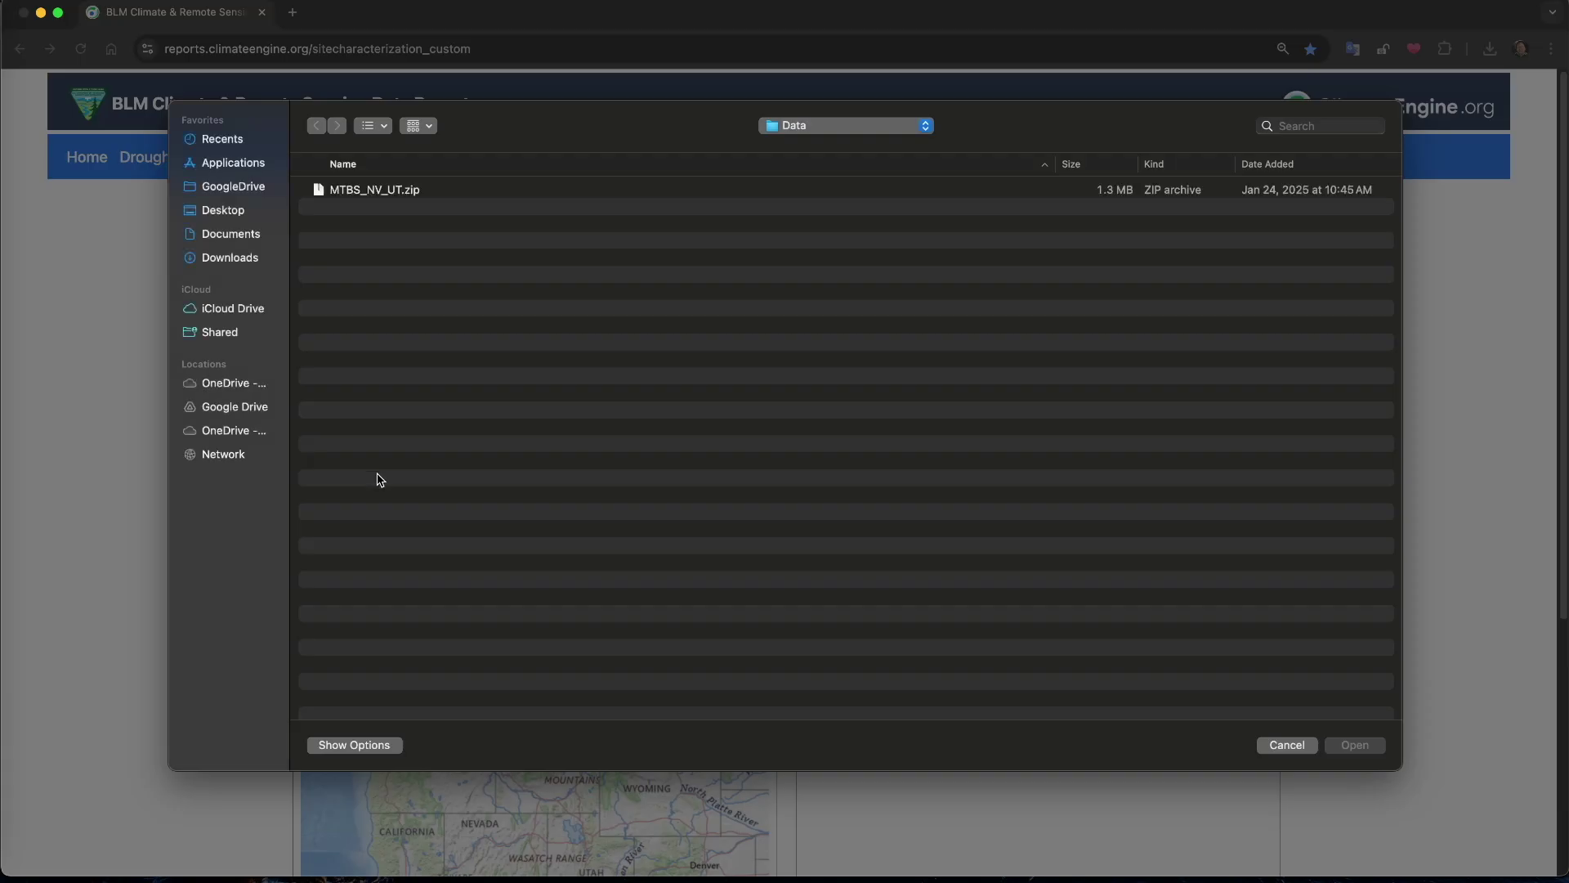
pyautogui.click(398, 202)
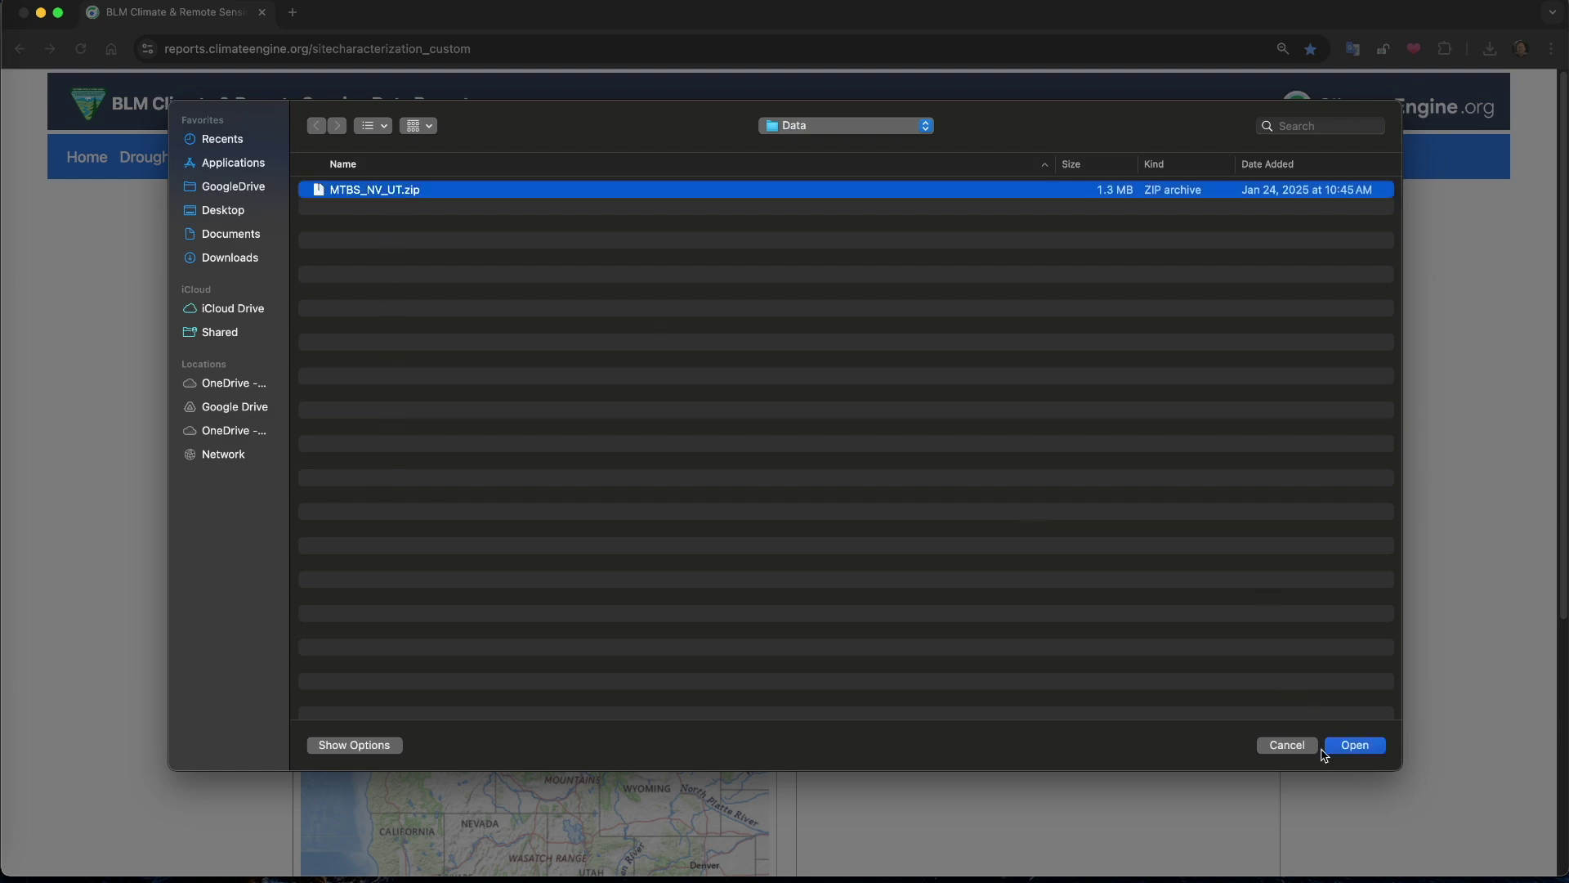
pyautogui.click(1350, 753)
# Name polygons by Incid_Name instead of Event_ID, keep TWO KILNS selected, and pan the map
pyautogui.scroll(-3, 417, 588)
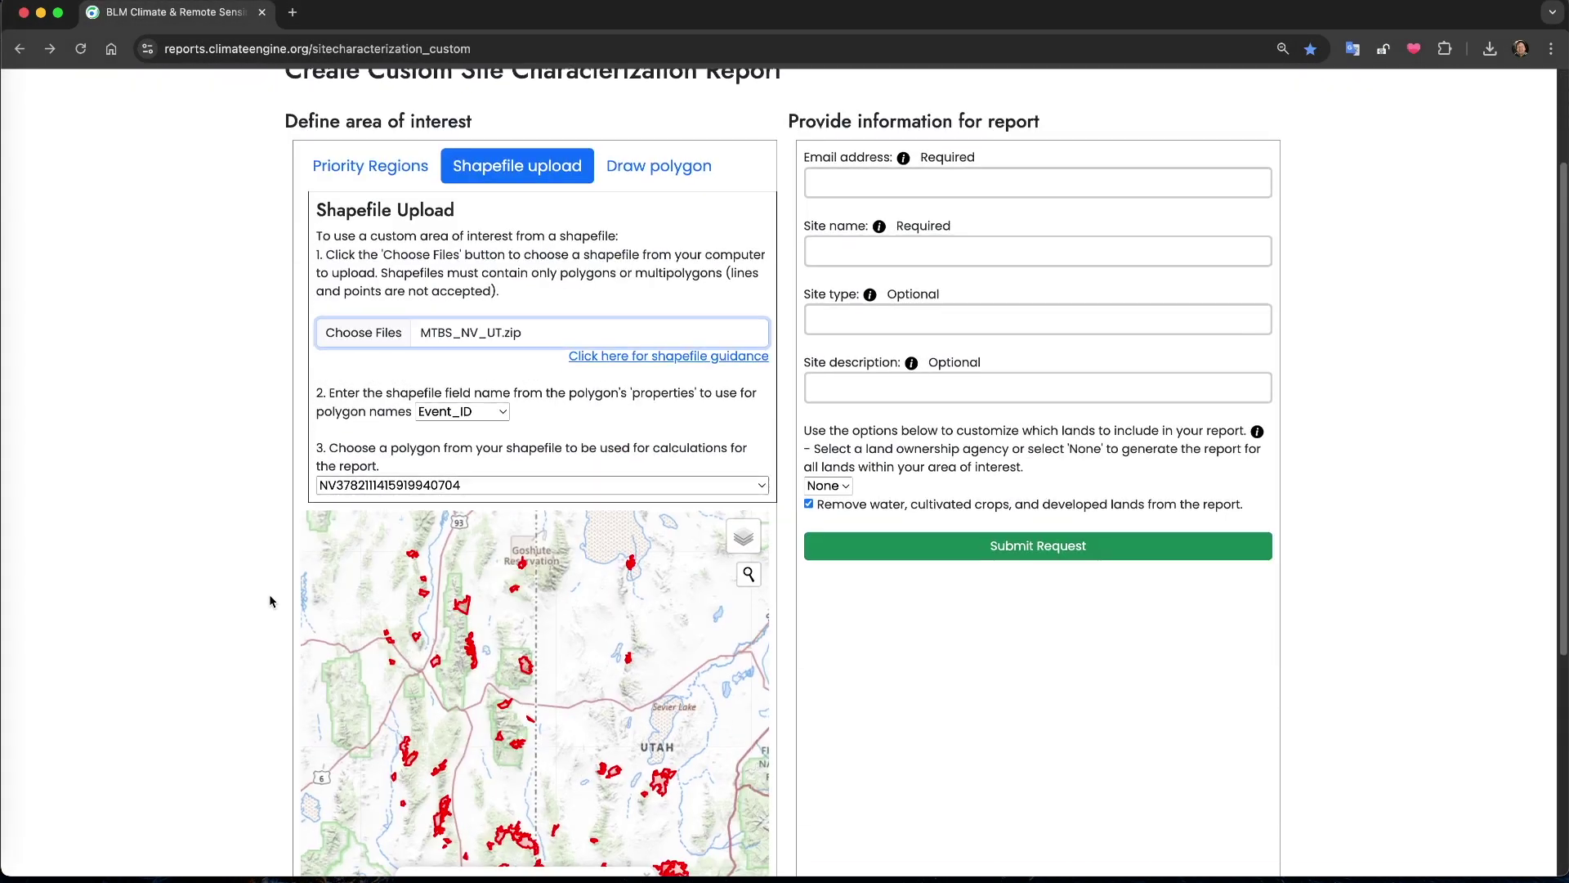
pyautogui.click(472, 359)
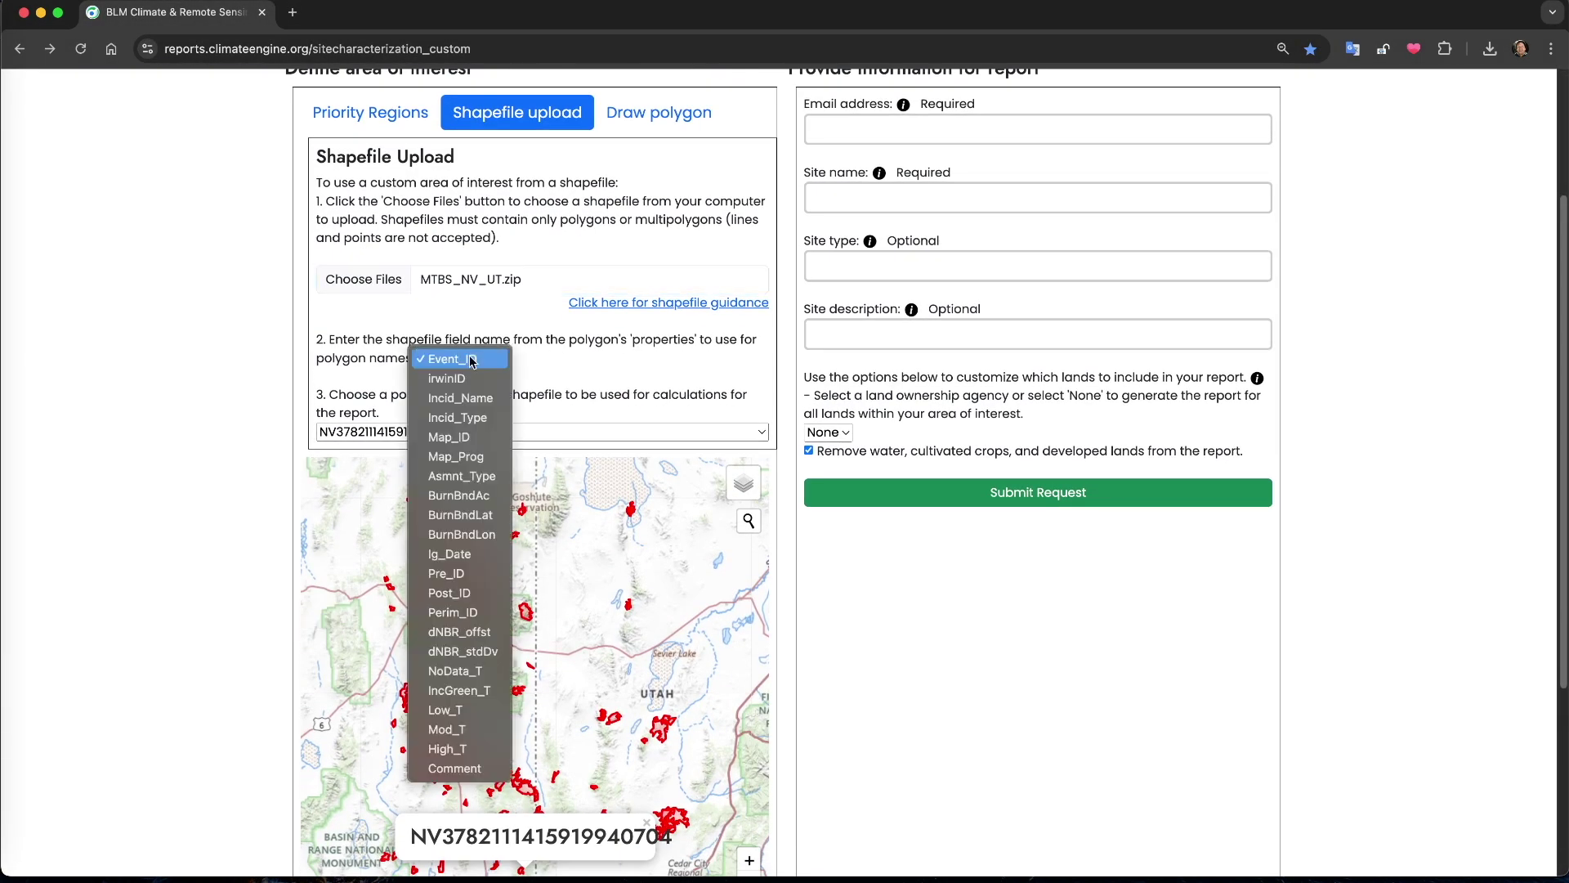
pyautogui.click(456, 396)
pyautogui.click(458, 432)
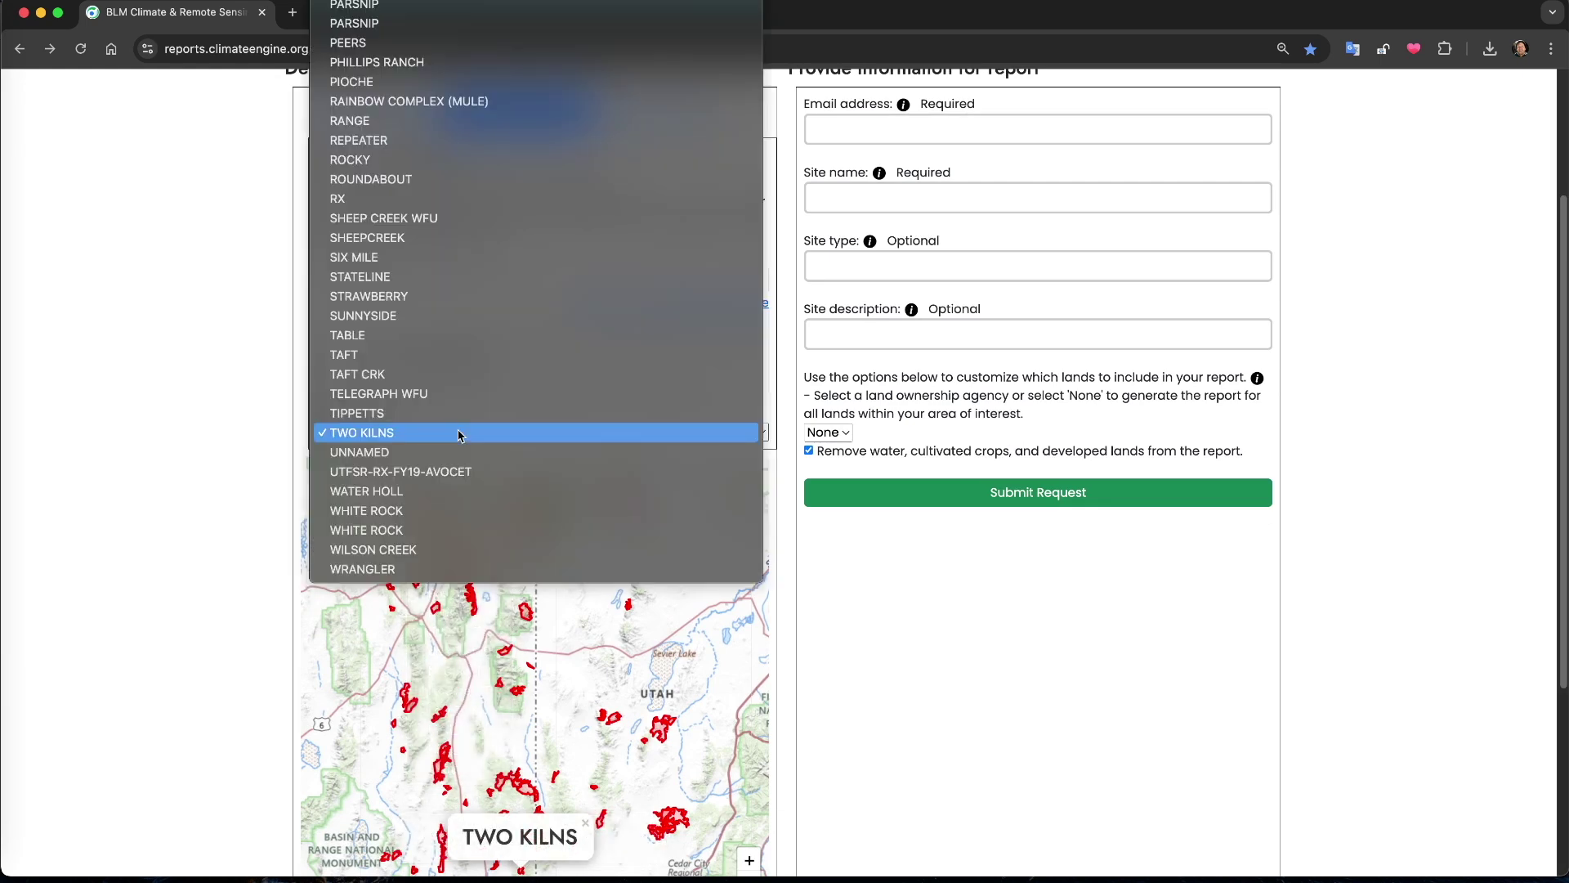
pyautogui.click(458, 433)
pyautogui.moveTo(488, 734); pyautogui.dragTo(500, 648)
pyautogui.scroll(5, 508, 581)
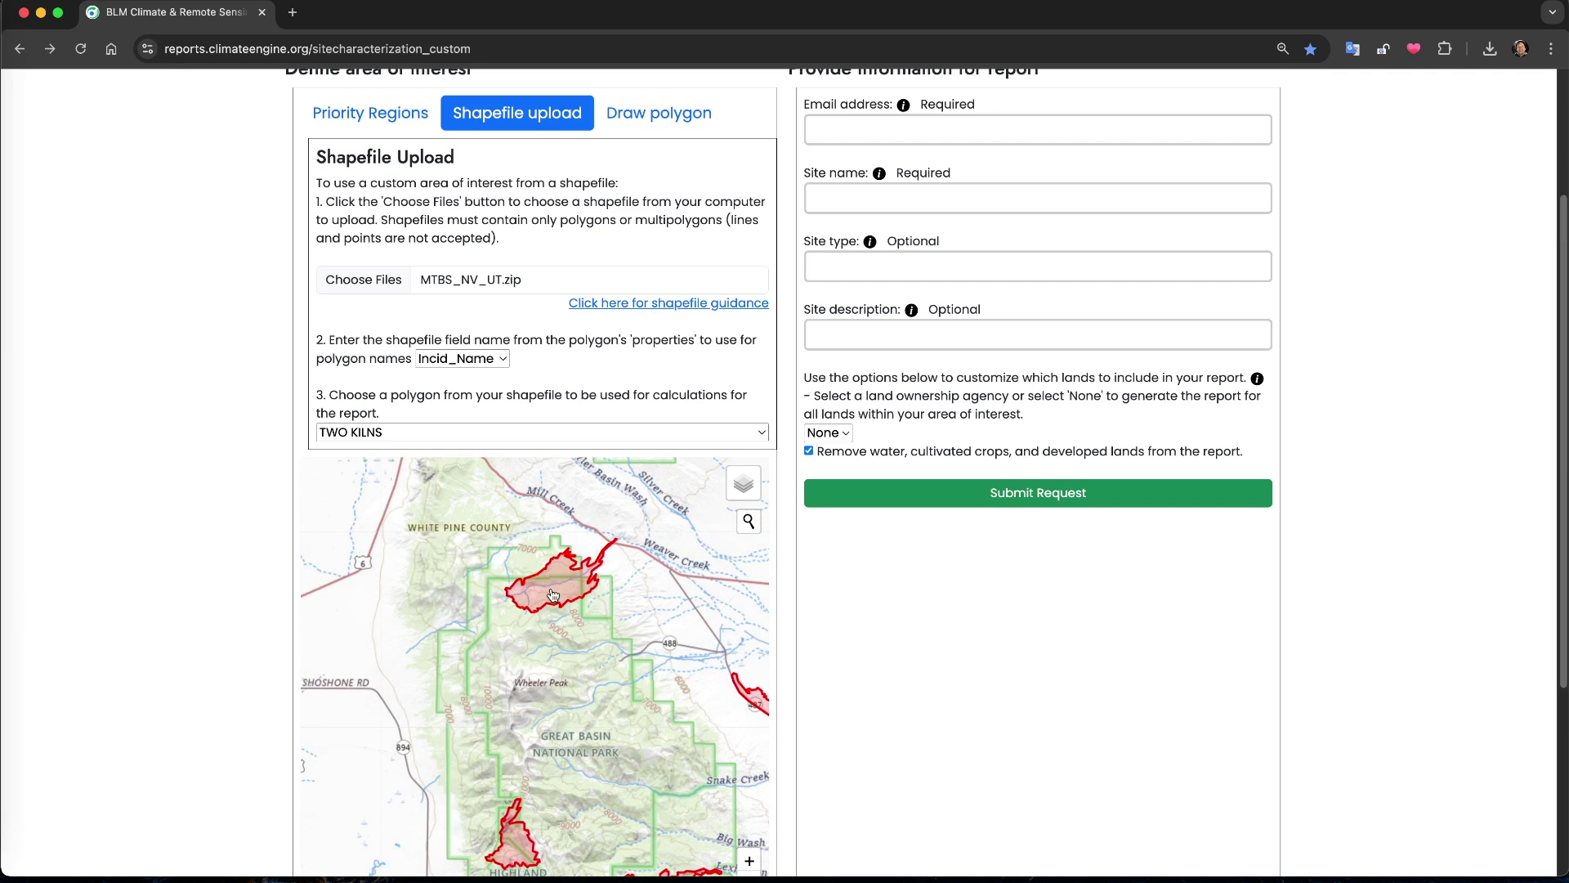
# Pick the STRAWBERRY fire polygon and rename the site to 'Strawberry Fire'
pyautogui.click(553, 595)
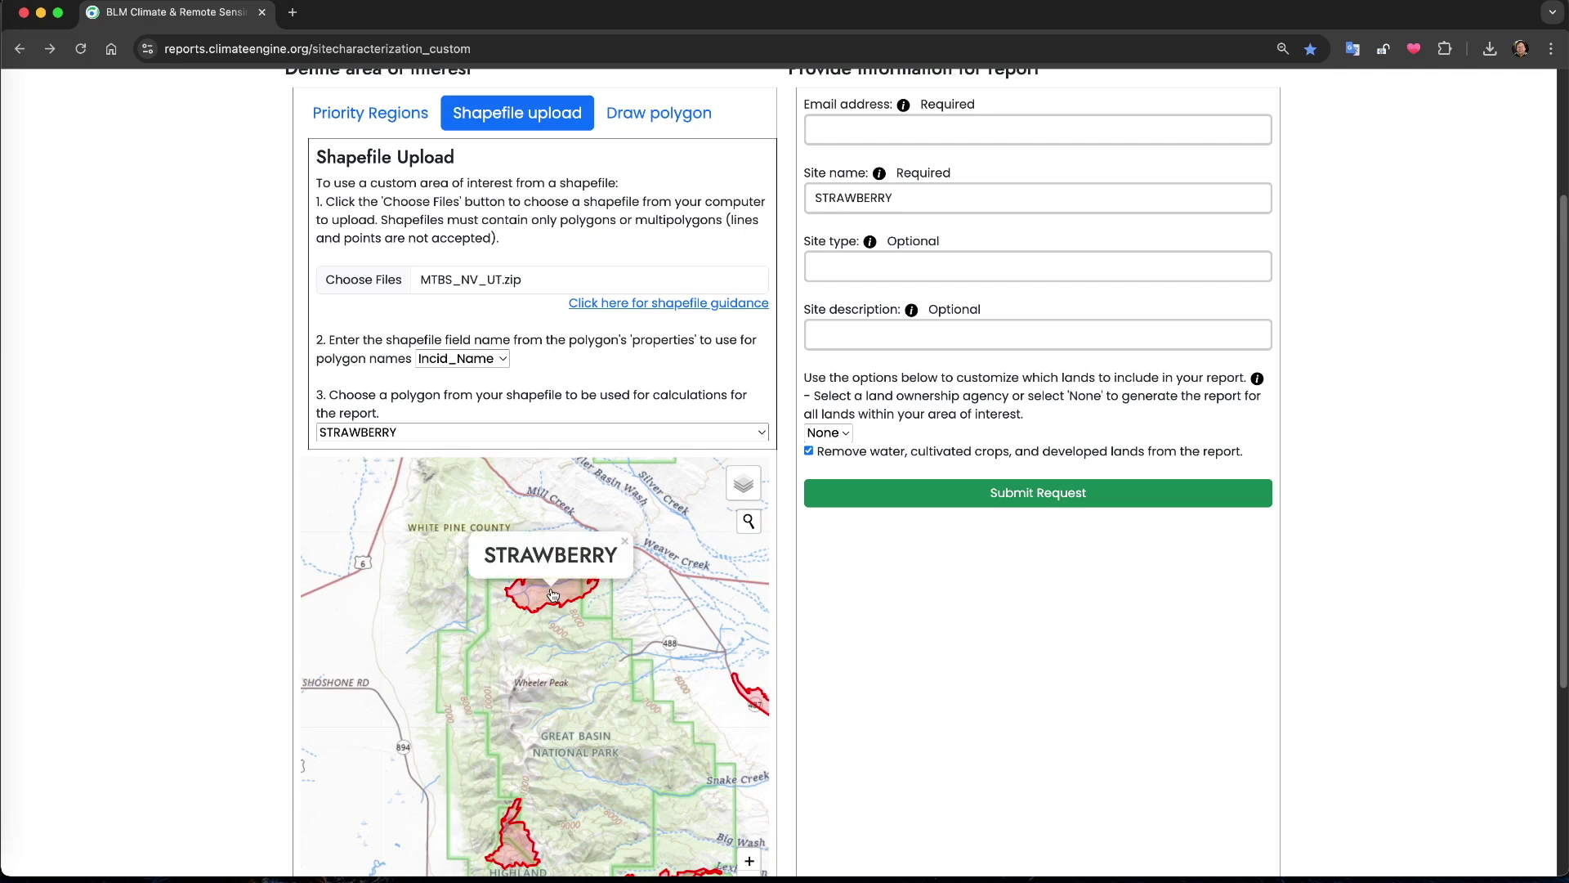
pyautogui.click(905, 197)
pyautogui.doubleClick(906, 197)
pyautogui.write('Strawberry Fire')
# Enter the e-mail address, site type 'Wildfire assessment' and description 'Analysis of Great Basin NP impacts'
pyautogui.click(832, 132)
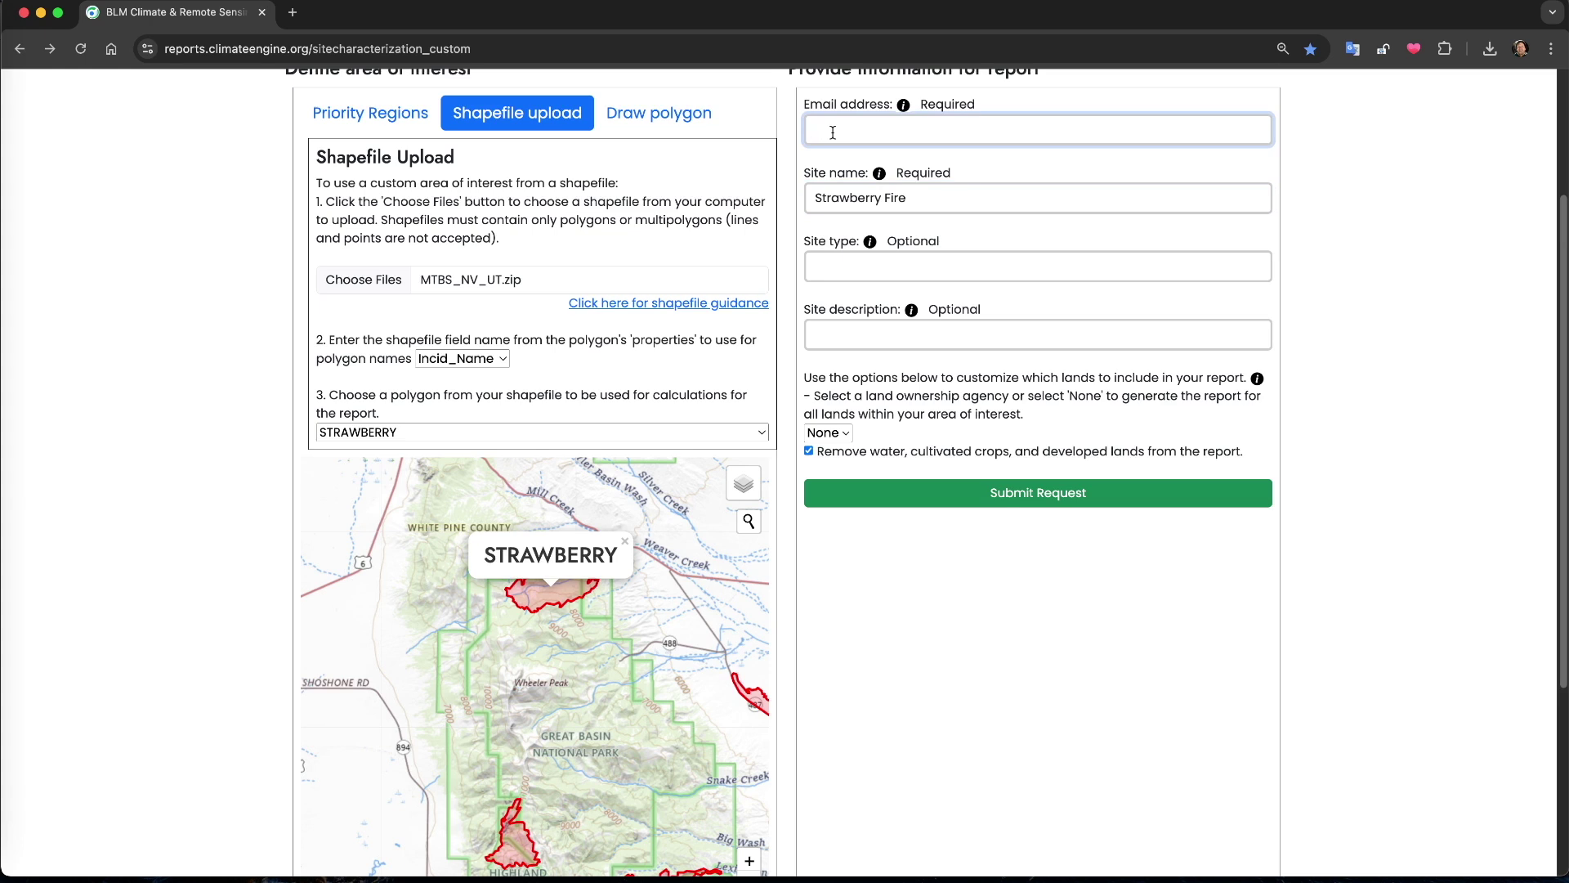
pyautogui.click(1019, 260)
pyautogui.write('Wildfire assessment')
pyautogui.click(960, 330)
pyautogui.write('Analysis of Great Basin NP impac')
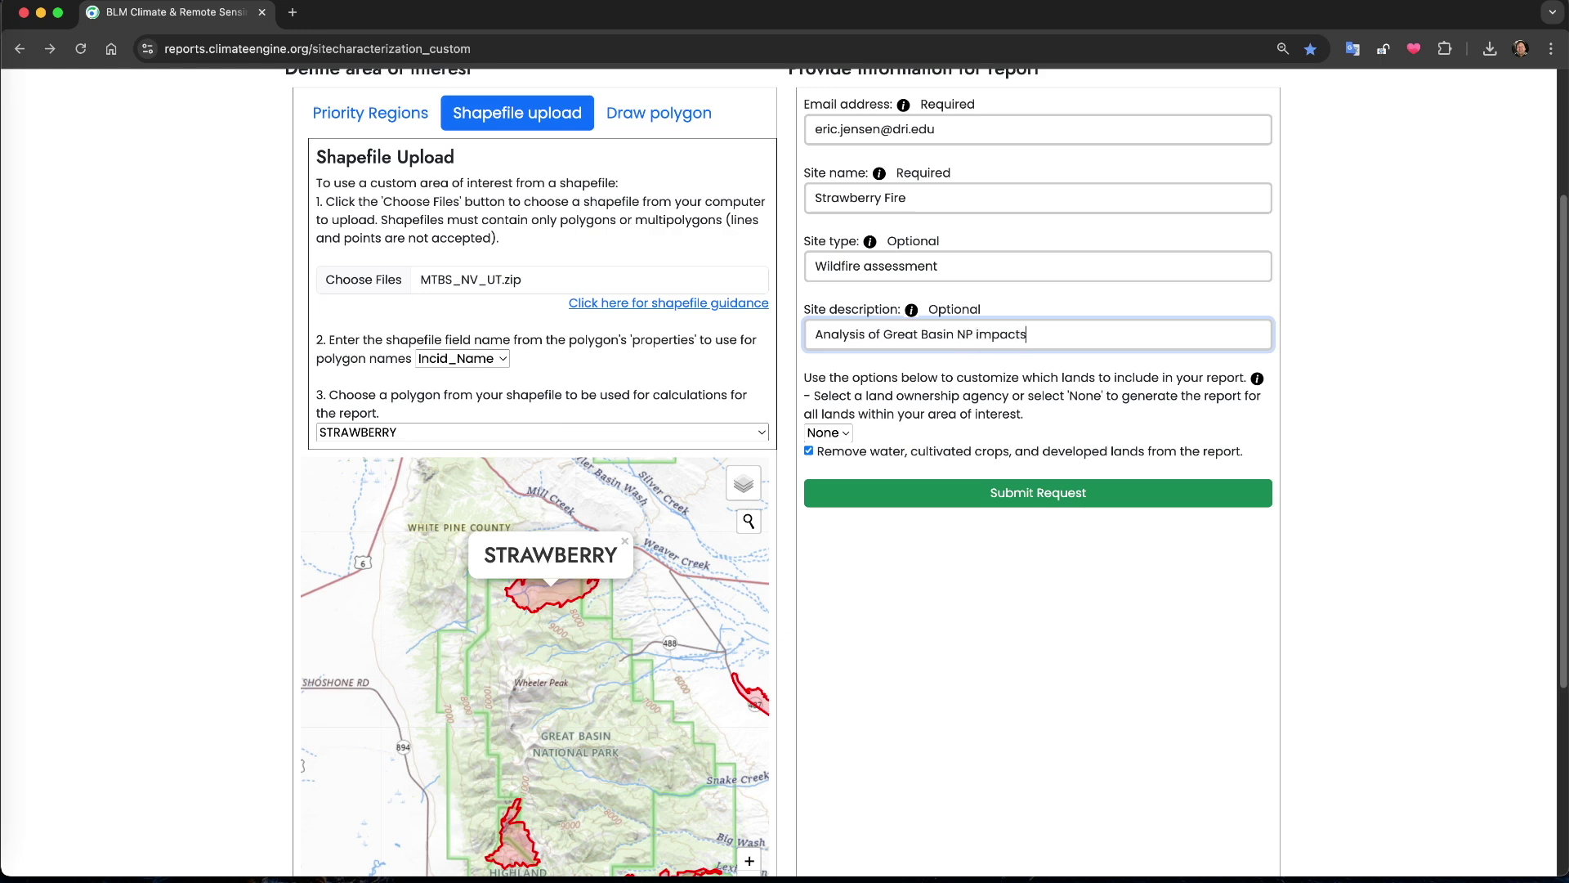
pyautogui.write('ts')
# Limit land ownership to NPS lands and submit the Strawberry Fire request
pyautogui.click(847, 435)
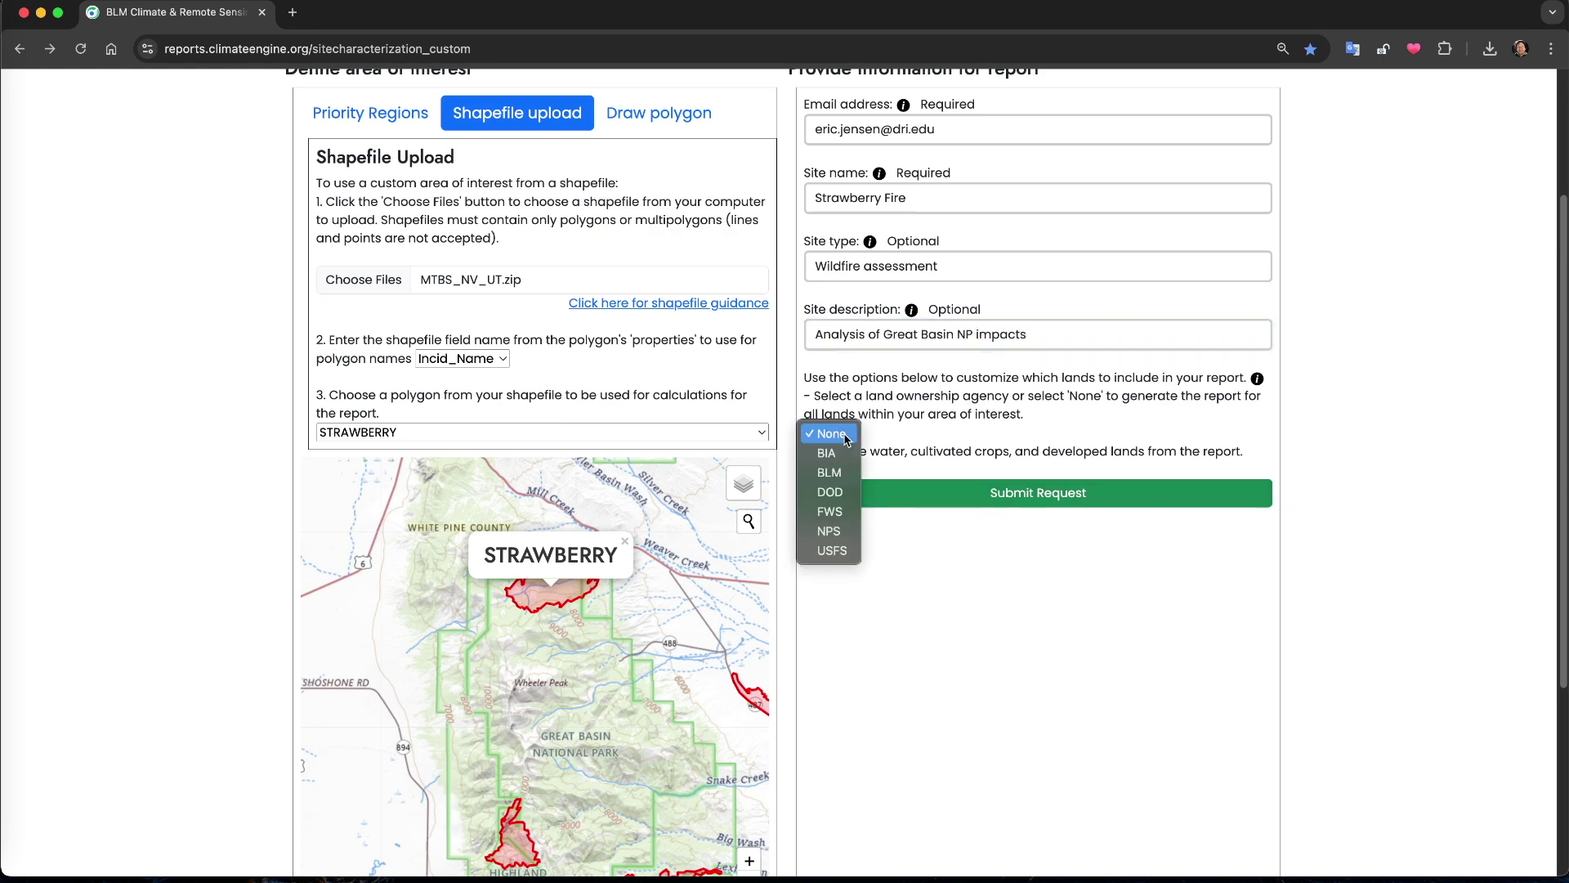
pyautogui.click(829, 532)
pyautogui.click(983, 492)
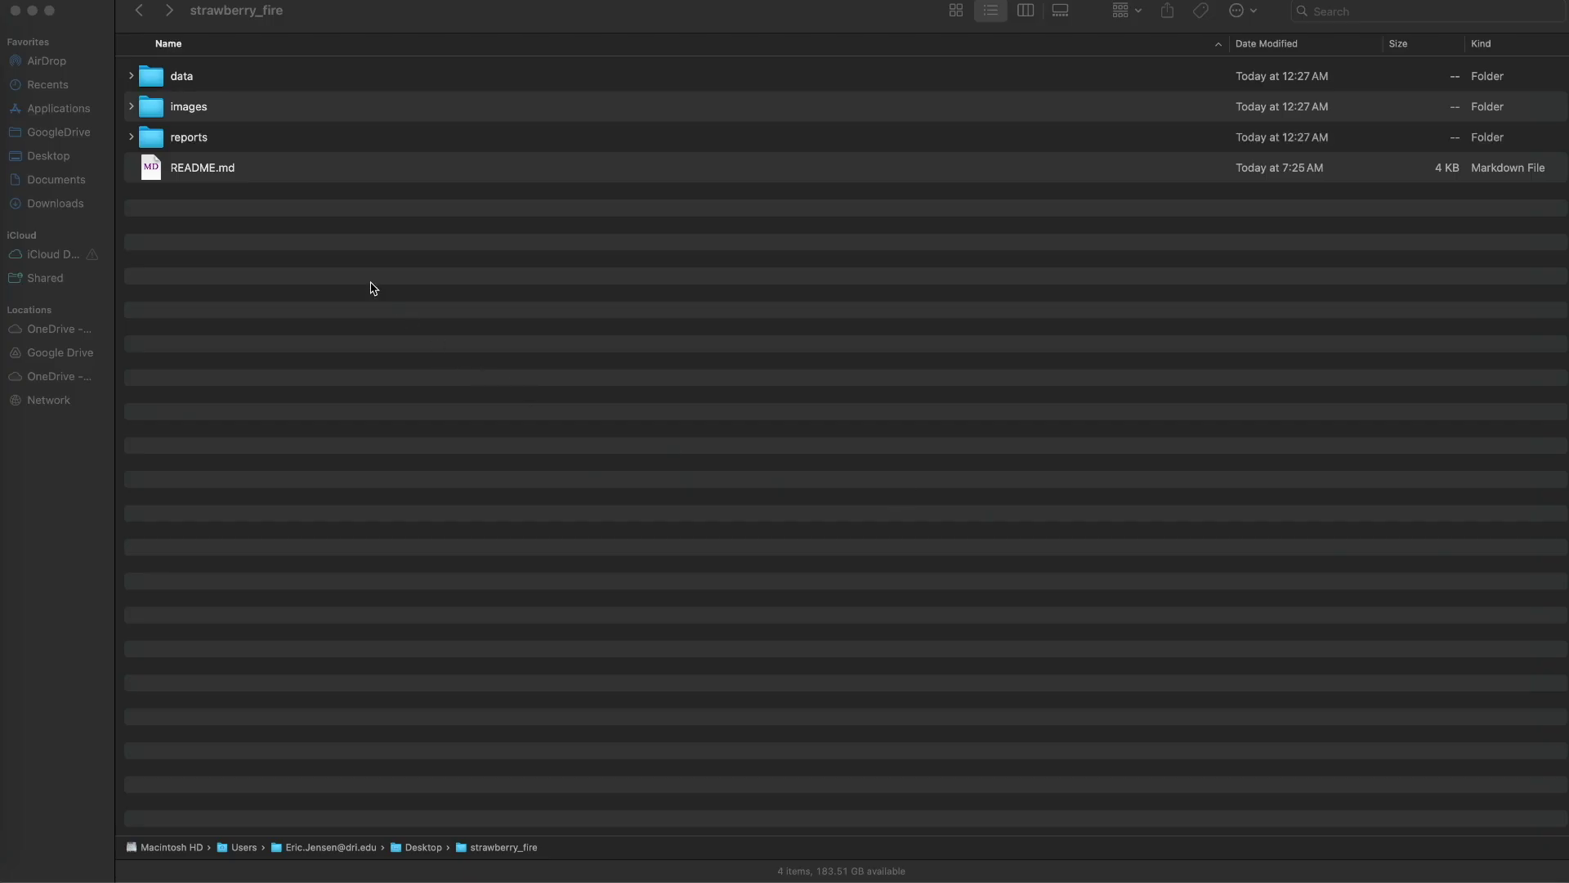
# Bring the strawberry_fire output folder forward in Finder to review it
pyautogui.click(372, 288)
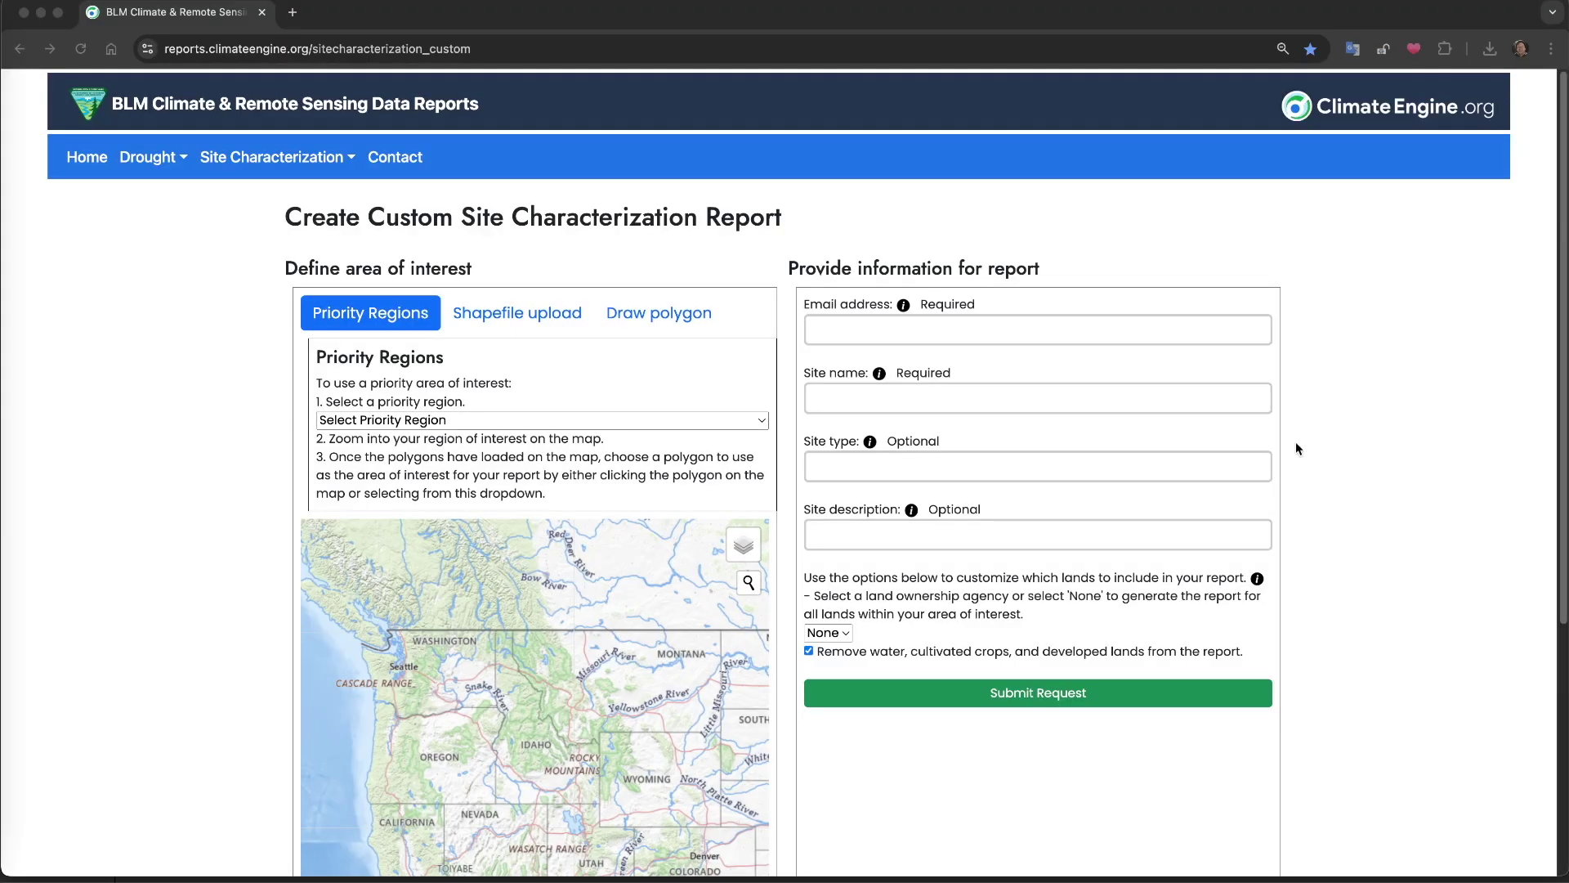
# Switch to the Draw polygon method, zoom into Thunder Basin's Red Hills, and show satellite imagery
pyautogui.click(663, 319)
pyautogui.scroll(-2, 238, 437)
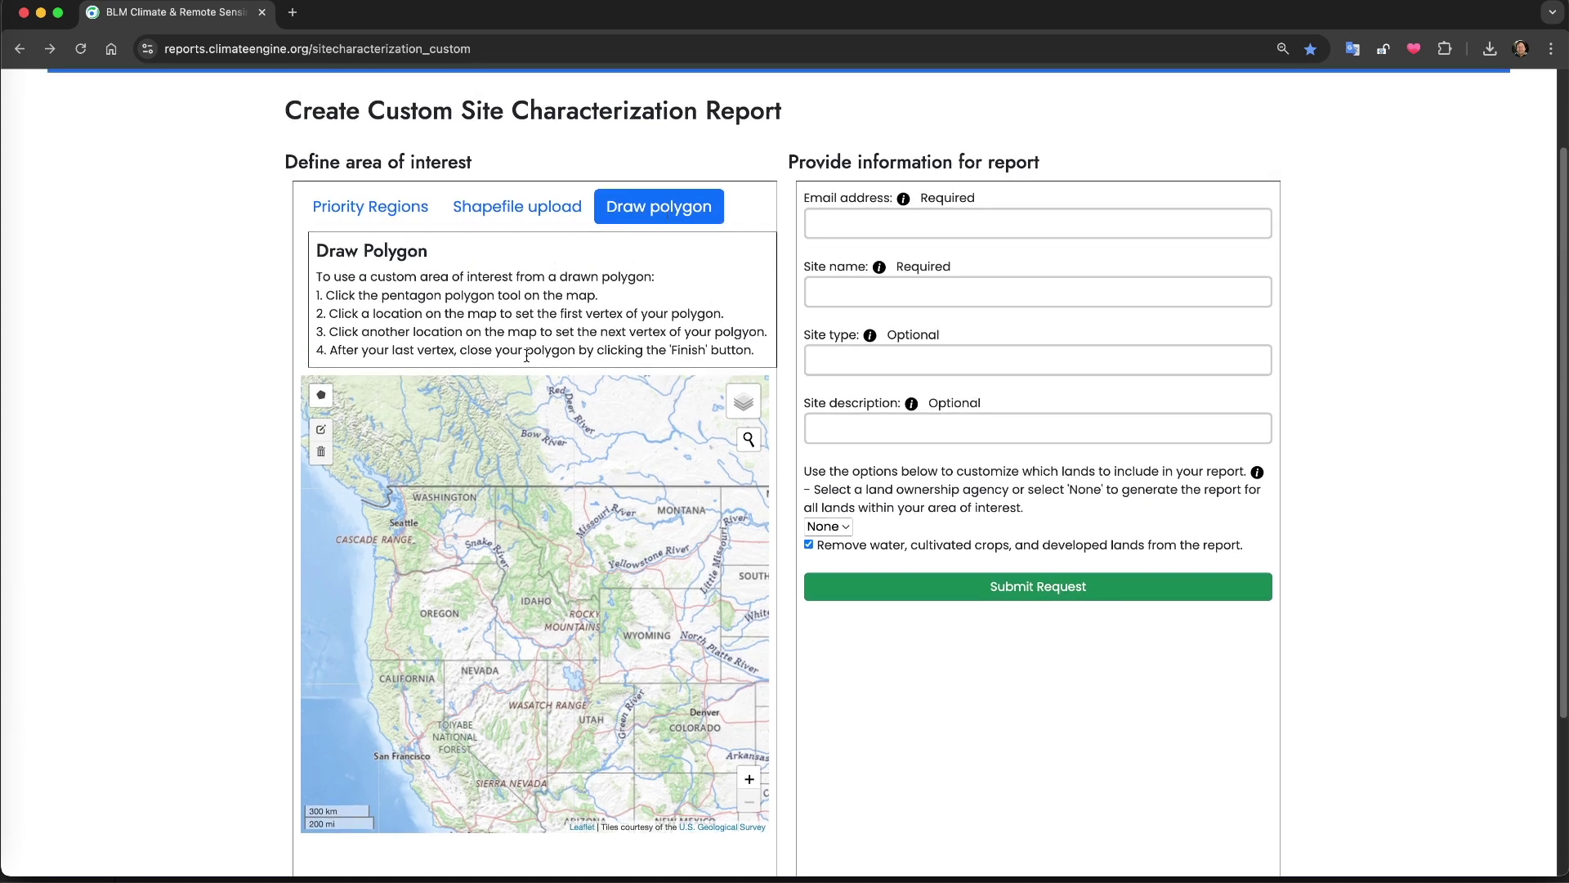
pyautogui.click(322, 395)
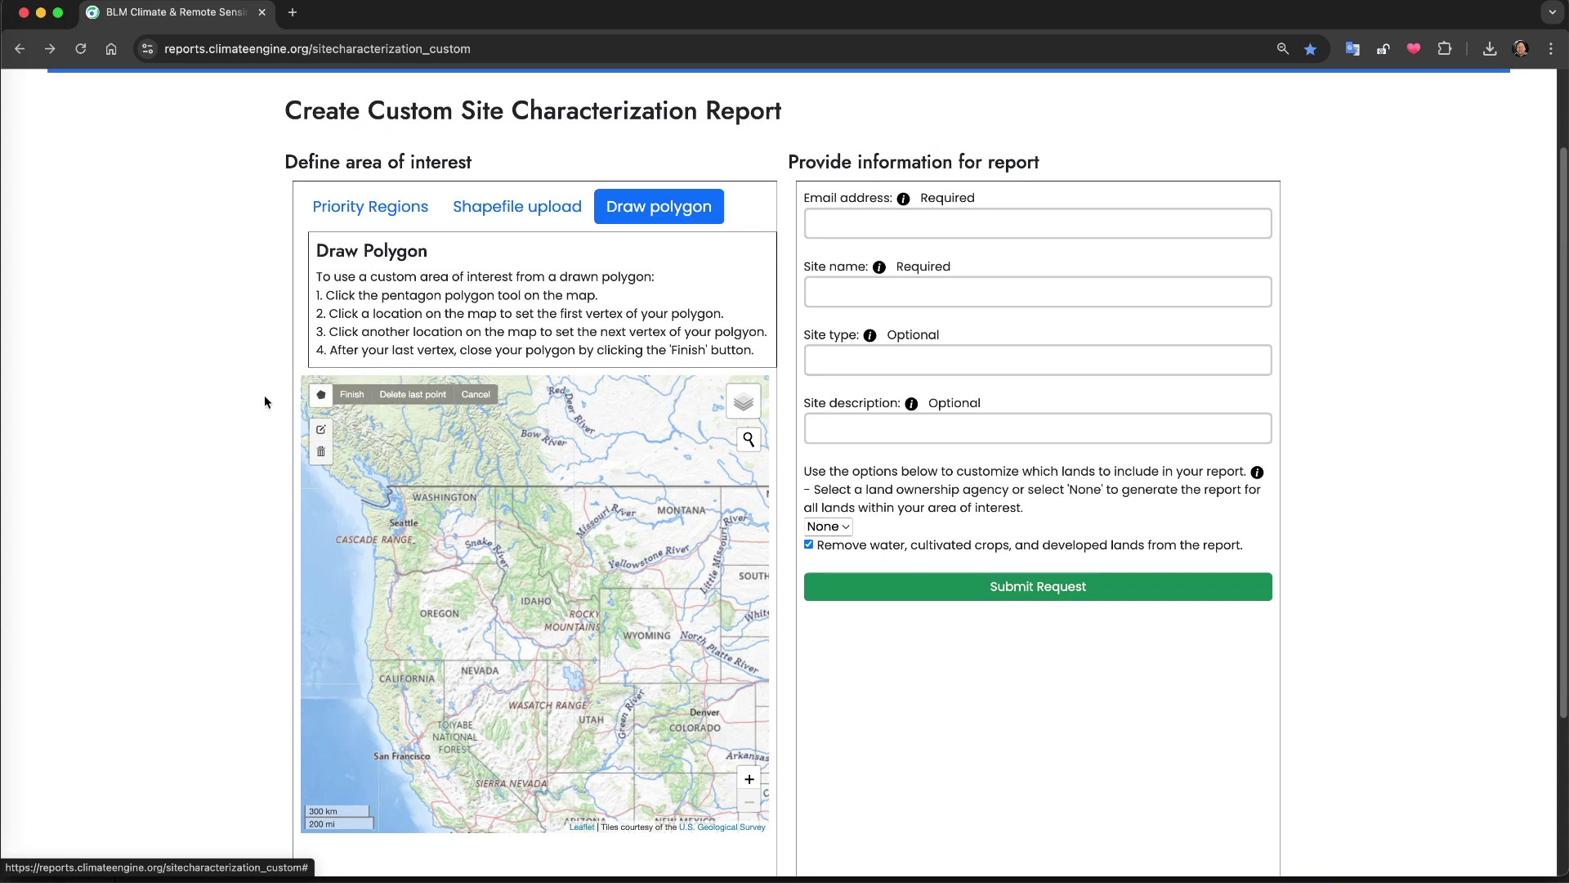
pyautogui.click(475, 394)
pyautogui.scroll(5, 625, 681)
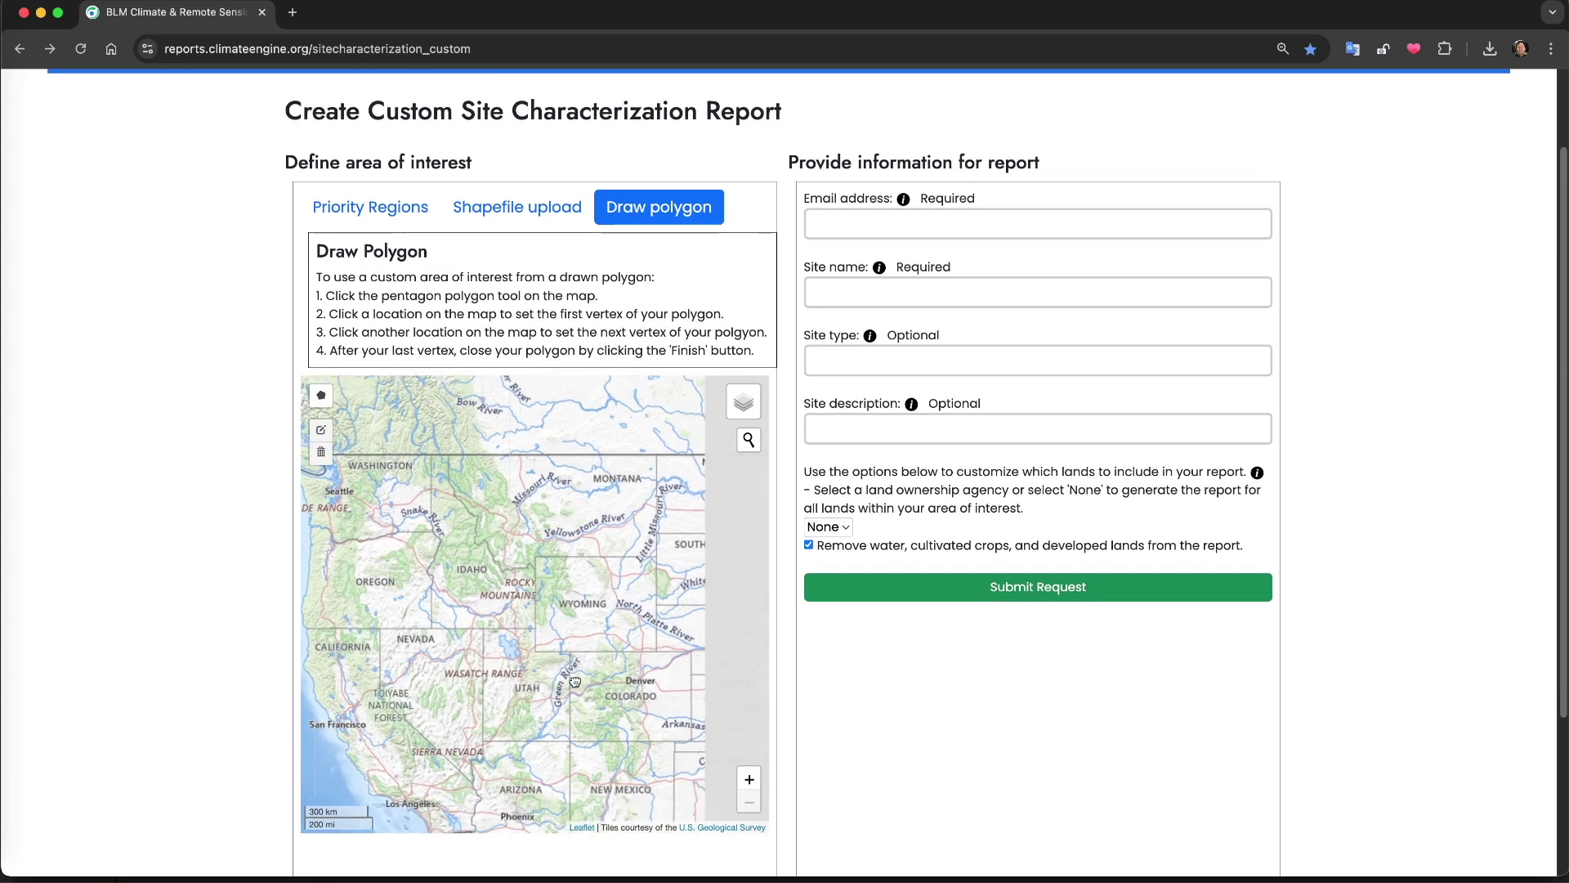
pyautogui.scroll(4, 615, 636)
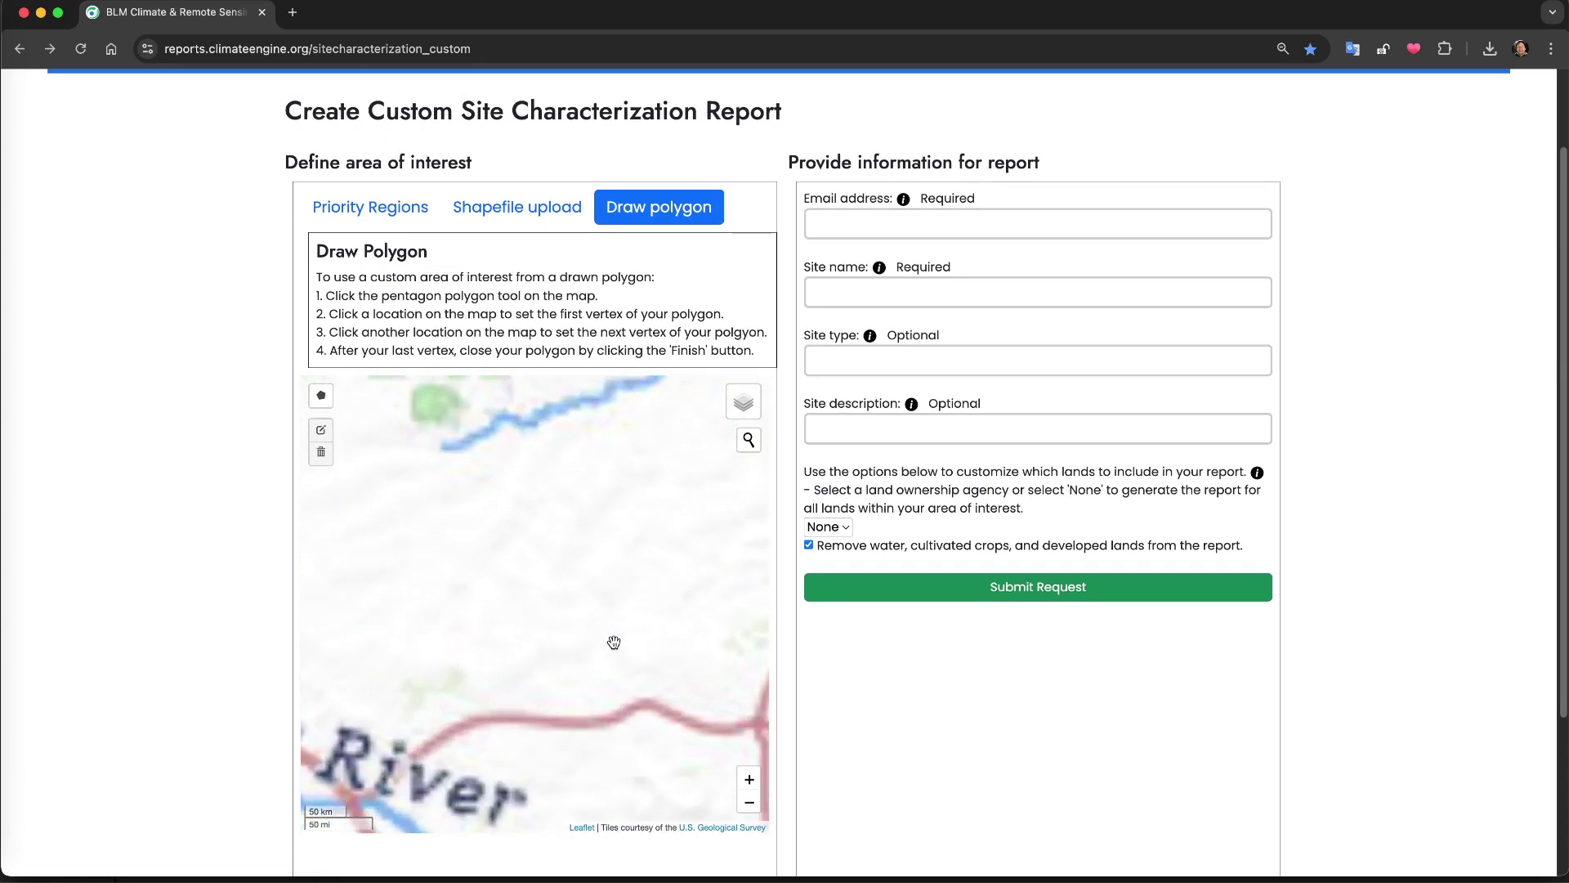
pyautogui.scroll(2, 639, 781)
pyautogui.scroll(2, 490, 667)
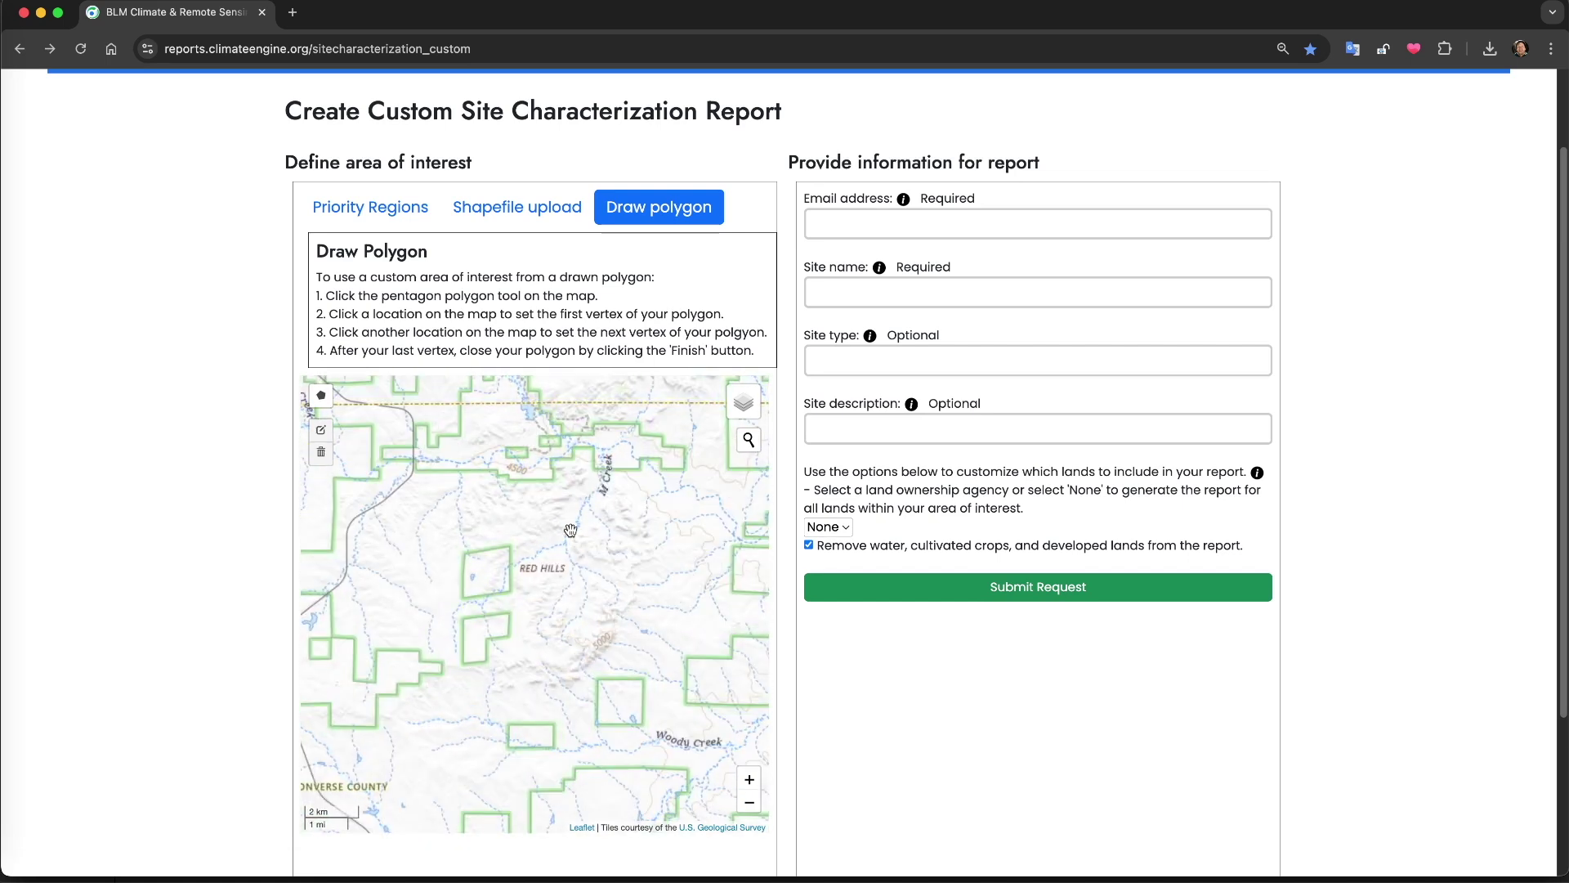
pyautogui.moveTo(743, 409)
pyautogui.click(713, 459)
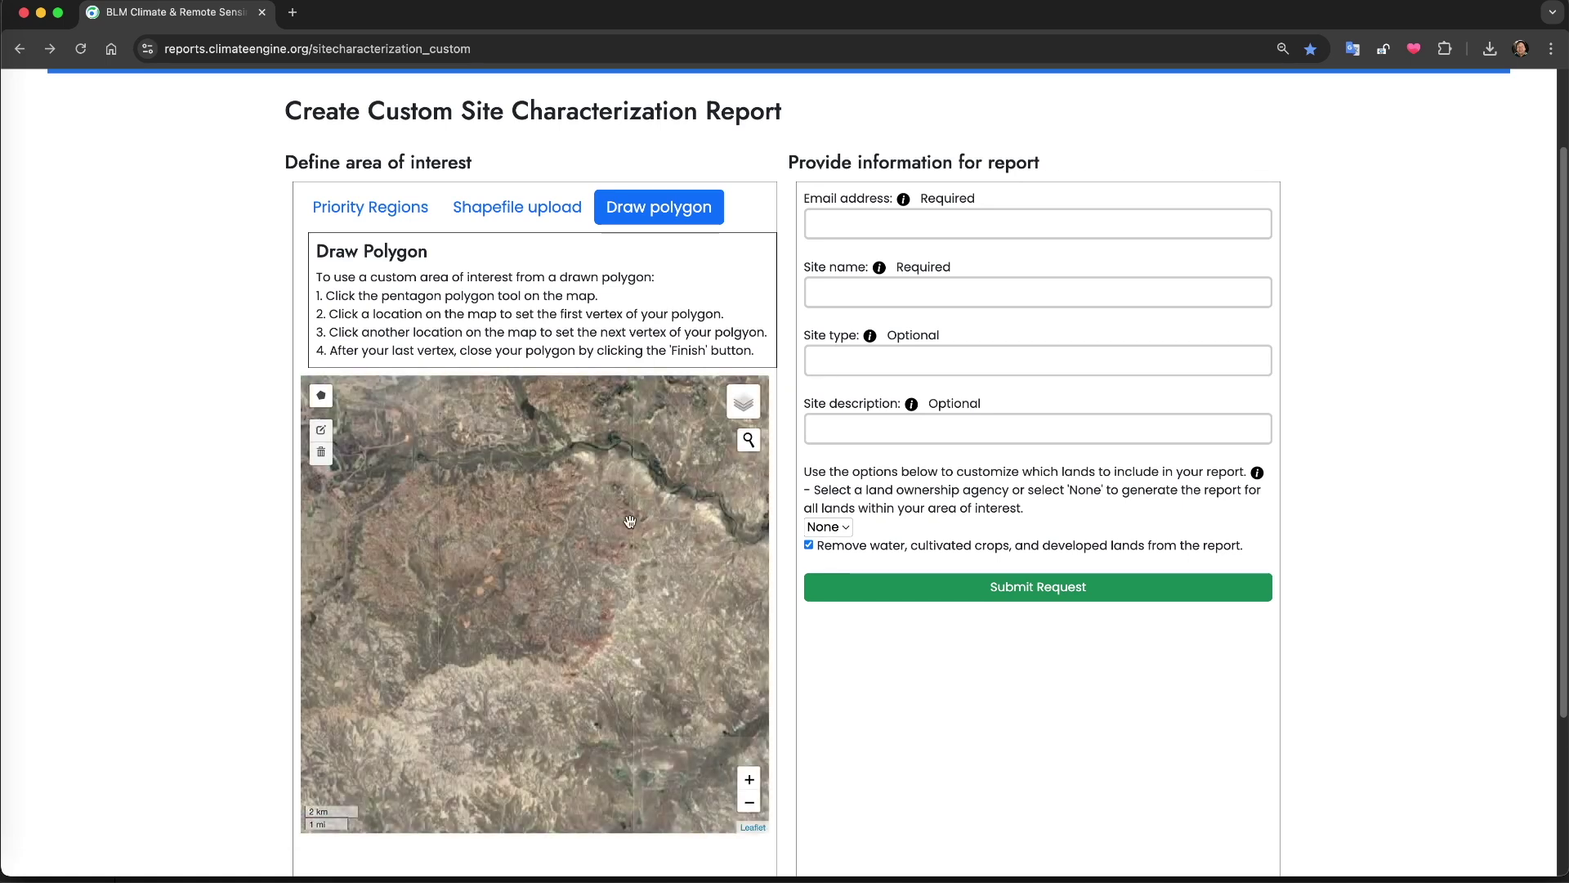
pyautogui.scroll(2, 543, 588)
# Draw a closed seven-corner polygon around the Thunder Basin area on the map
pyautogui.scroll(-1, 543, 602)
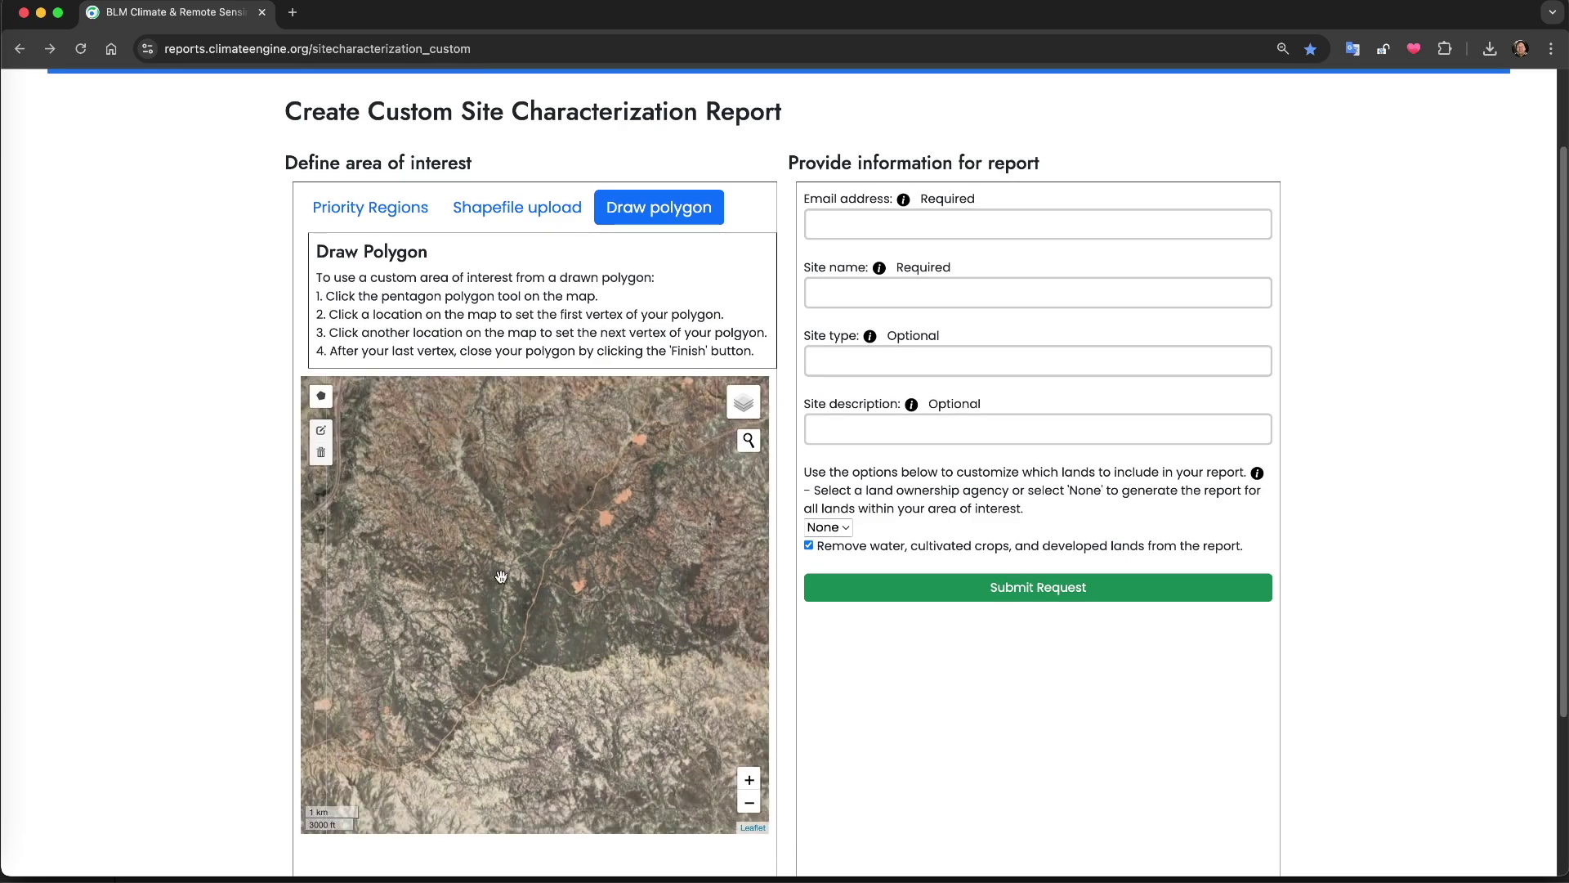
pyautogui.click(321, 395)
pyautogui.click(473, 692)
pyautogui.click(446, 570)
pyautogui.click(626, 516)
pyautogui.click(685, 657)
pyautogui.click(628, 648)
pyautogui.click(575, 674)
pyautogui.click(538, 662)
pyautogui.click(475, 694)
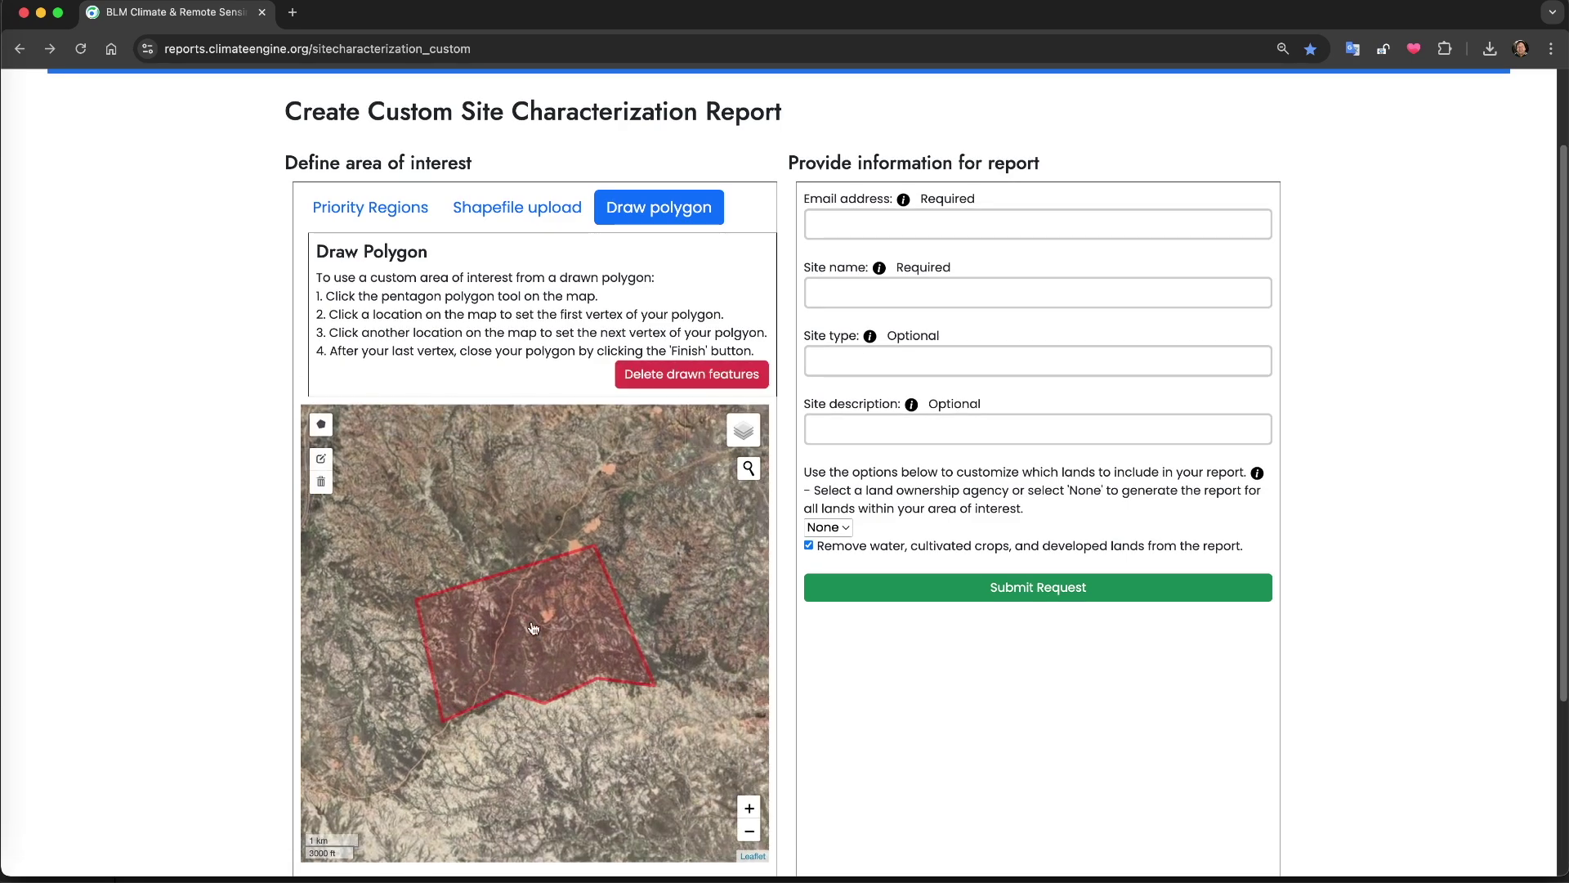
# Enter the requester's email, site name 'Thunder Basin Site', type 'Exploratory Analysis', and description 'North of major vegetation change'
pyautogui.click(904, 236)
pyautogui.click(1038, 292)
pyautogui.write('Thunder Basin Site')
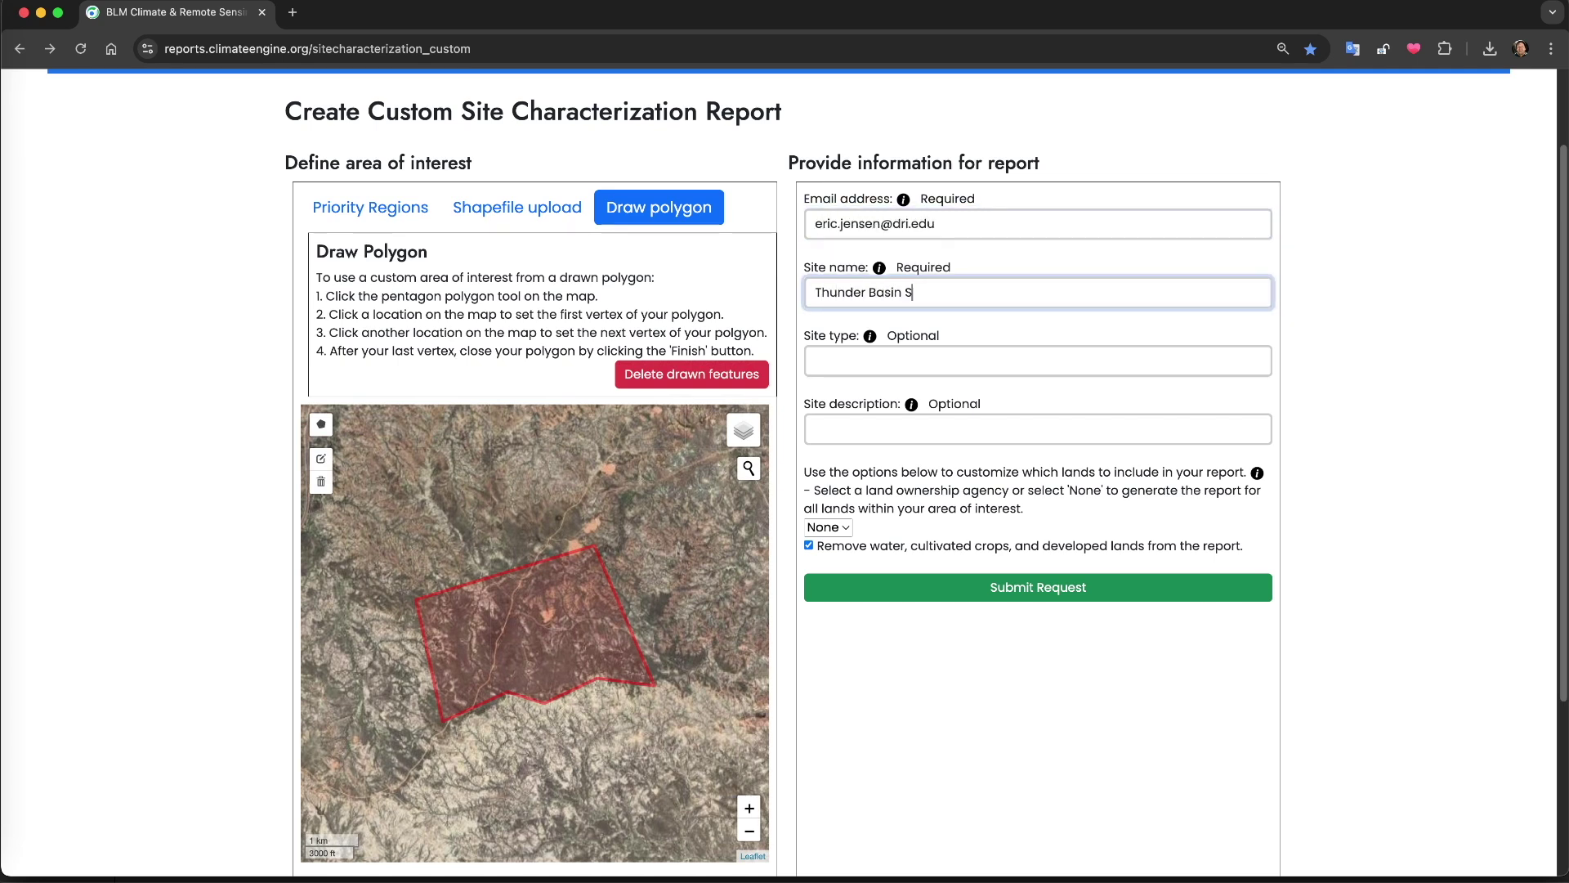
pyautogui.click(1038, 360)
pyautogui.write('Exploratory Analysis')
pyautogui.click(1038, 429)
pyautogui.write('North of major  vegetation change')
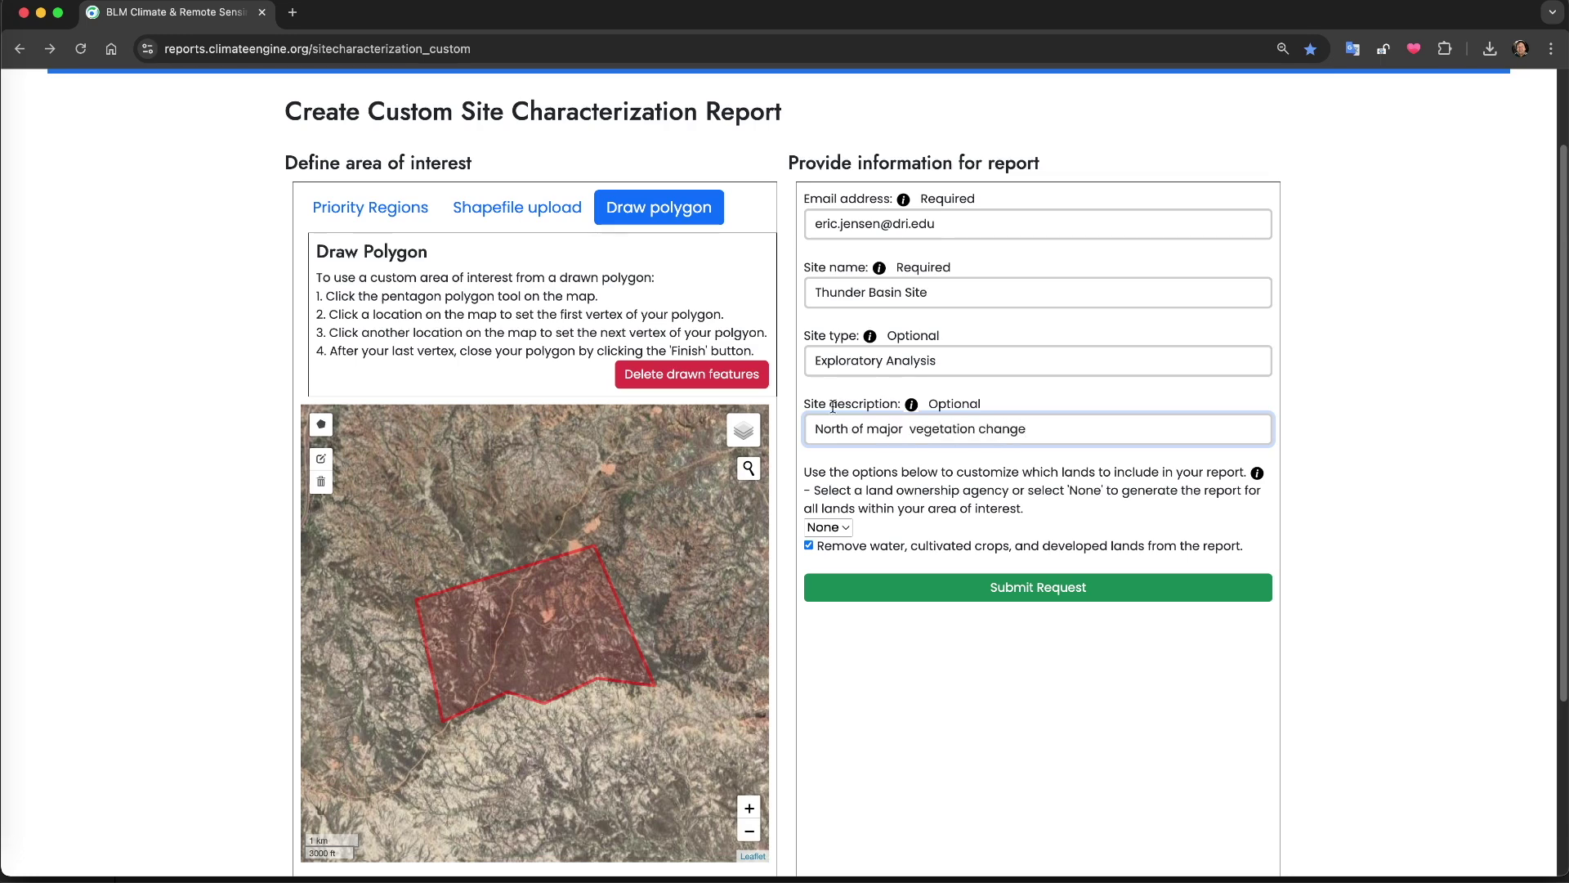
# Keep All Lands as the land ownership agency and submit the request
pyautogui.click(827, 528)
pyautogui.click(840, 527)
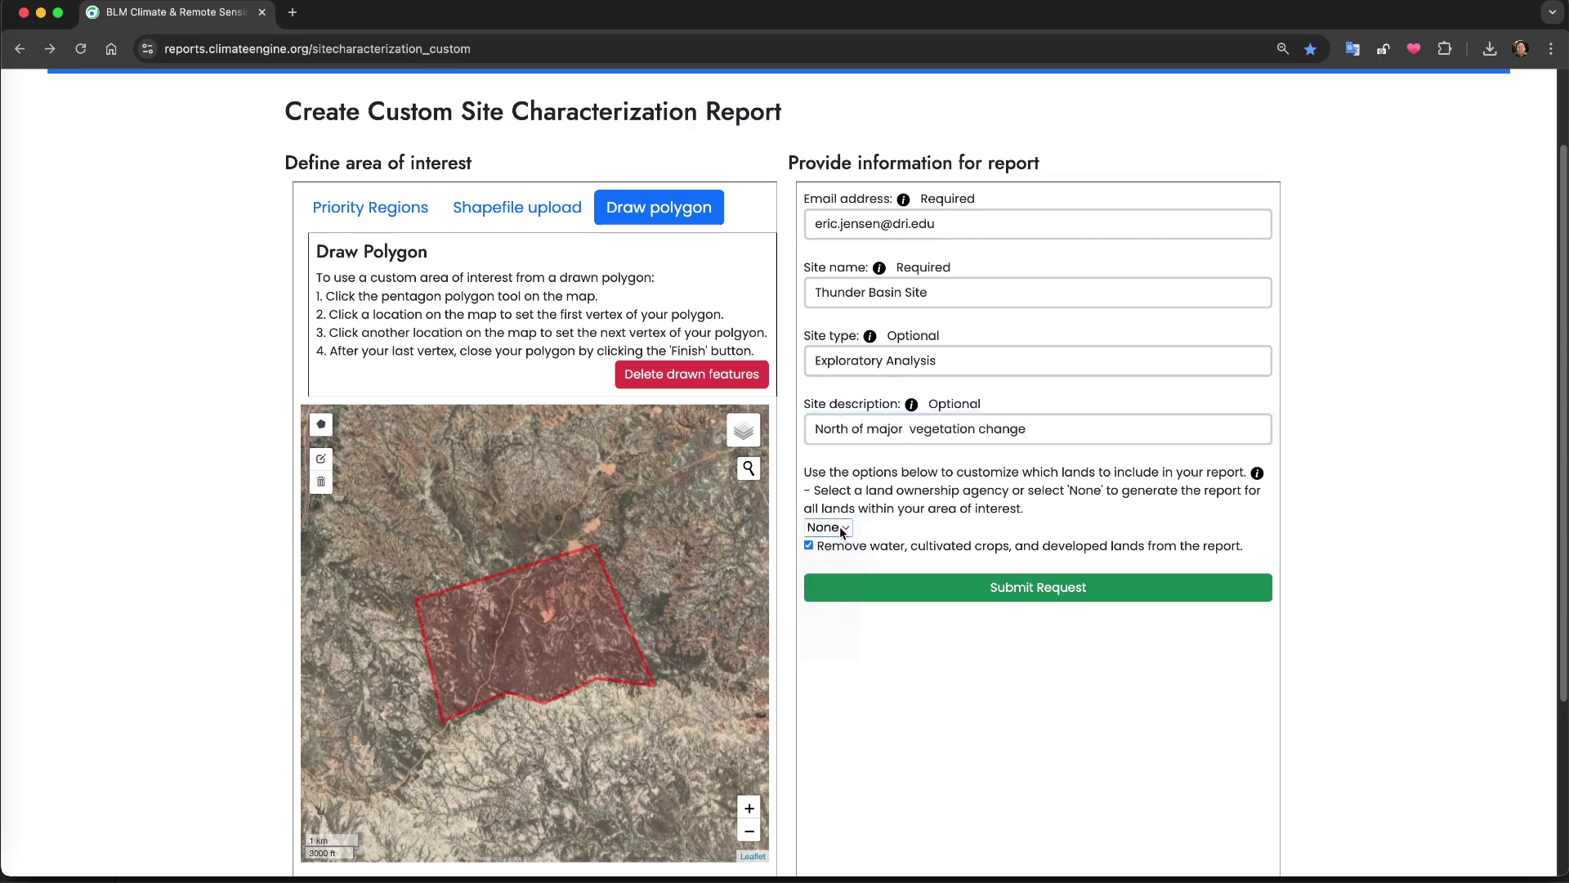
pyautogui.click(991, 588)
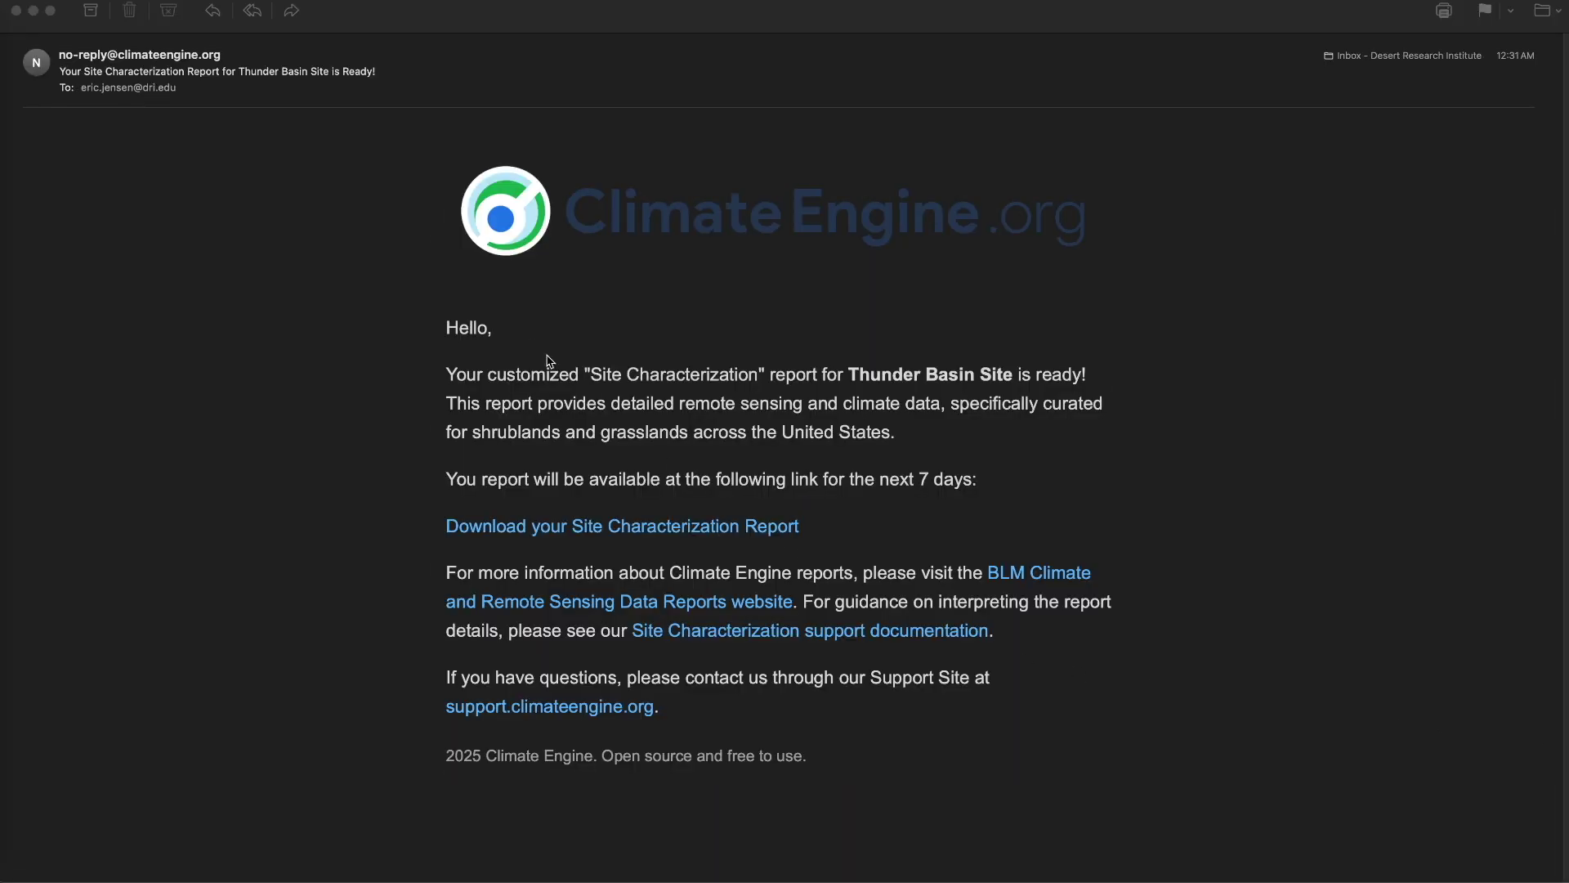
# Bring up the Thunder Basin Site report-ready email in Mail
pyautogui.click(546, 498)
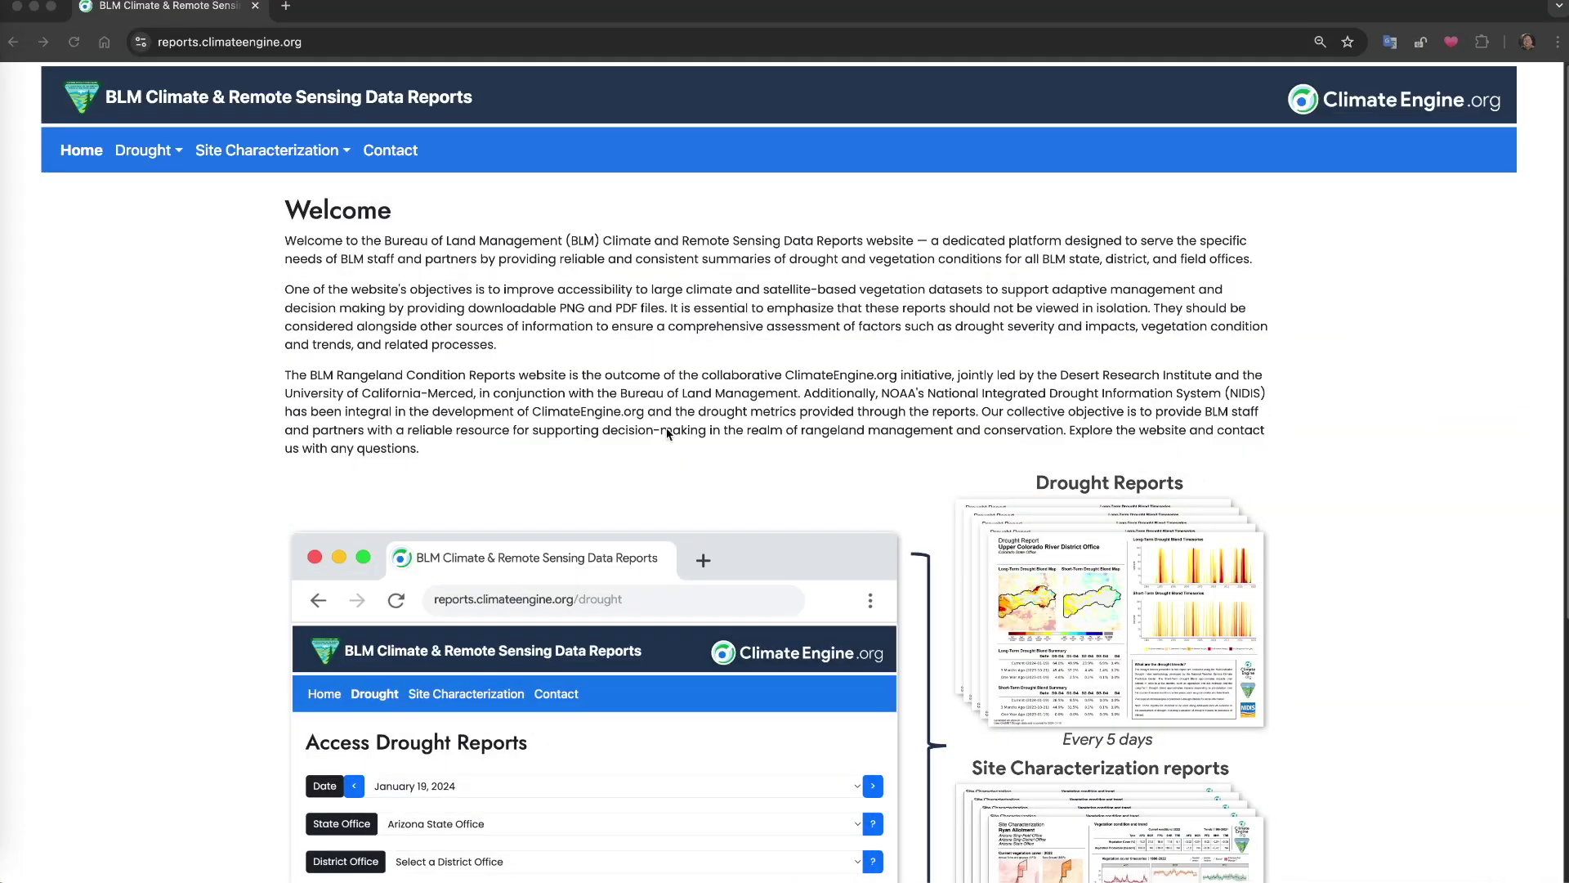
# Start a custom drought report and choose the Basin and Range polygon from the National Conservation Lands System region
pyautogui.click(145, 156)
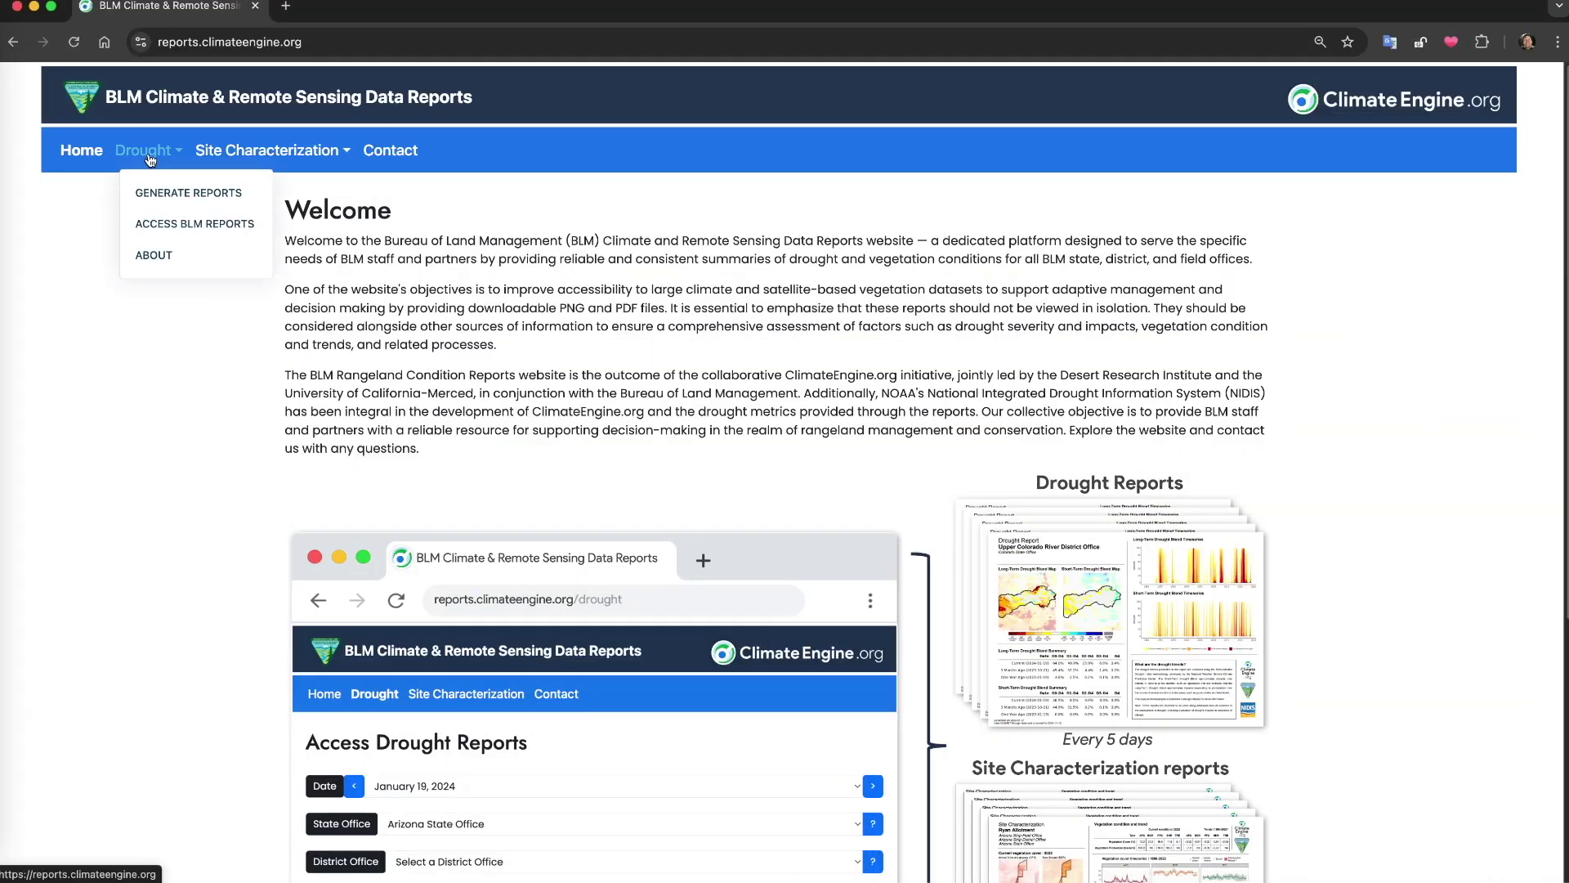
pyautogui.click(162, 195)
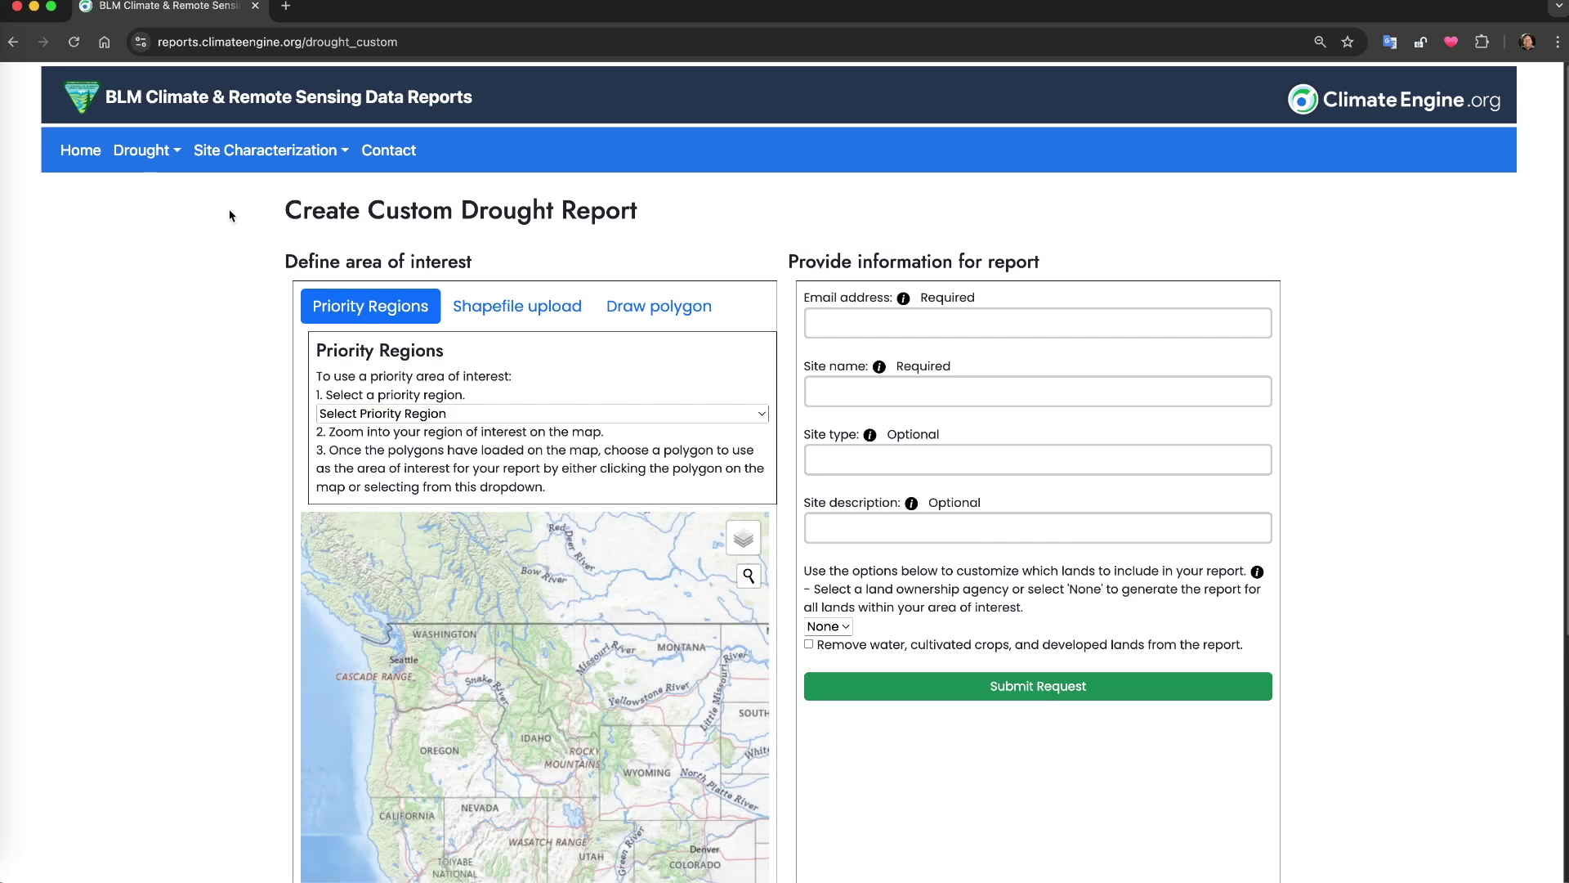
pyautogui.click(421, 414)
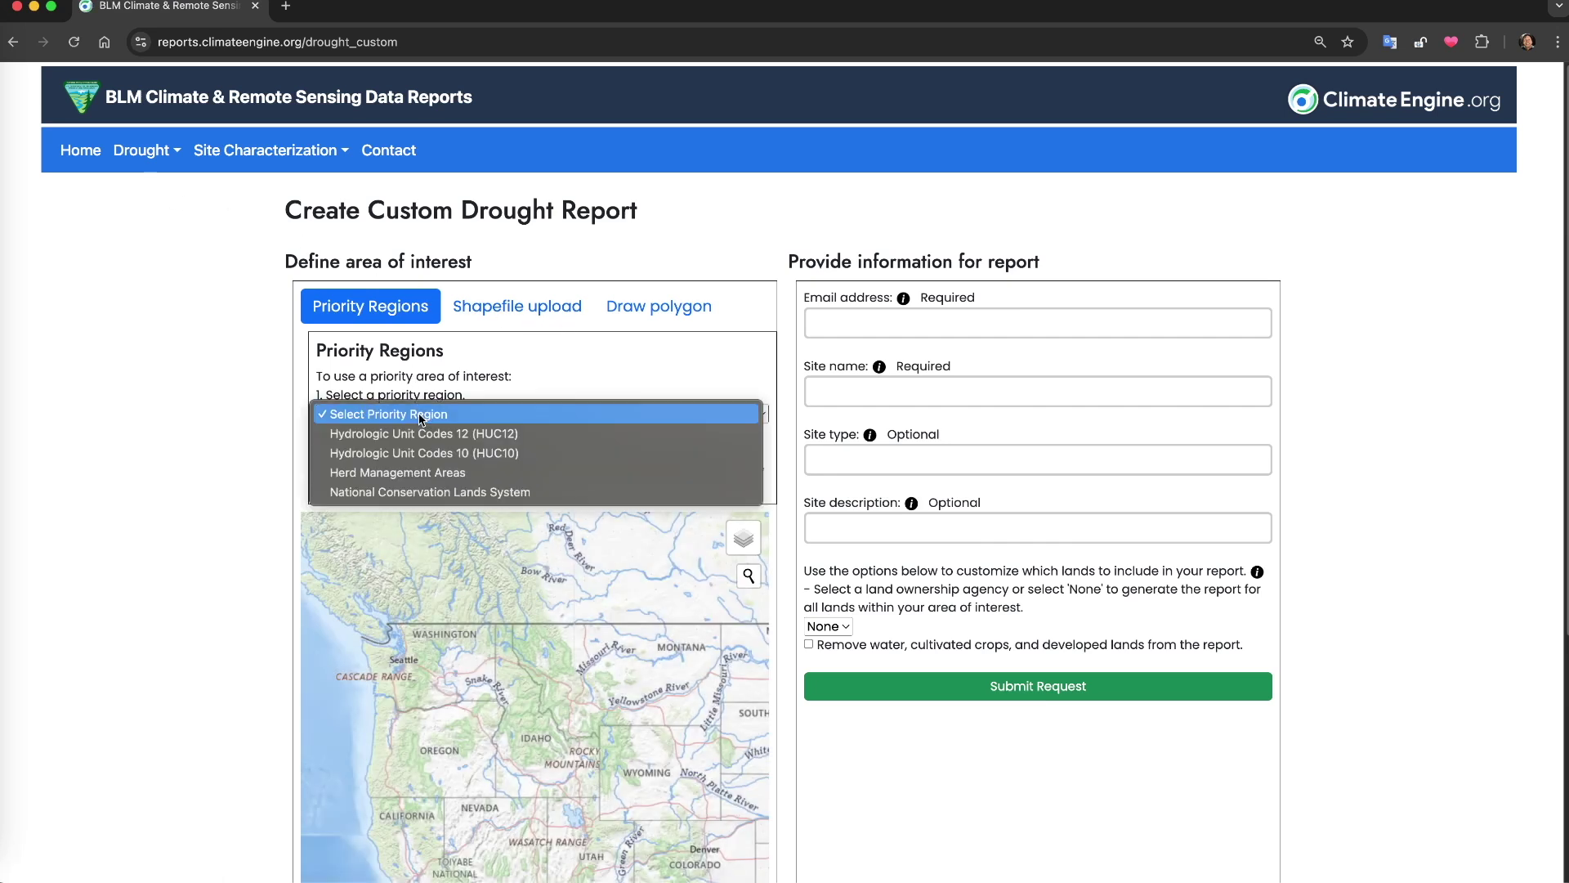
pyautogui.click(407, 493)
pyautogui.scroll(-4, 228, 501)
pyautogui.scroll(5, 513, 604)
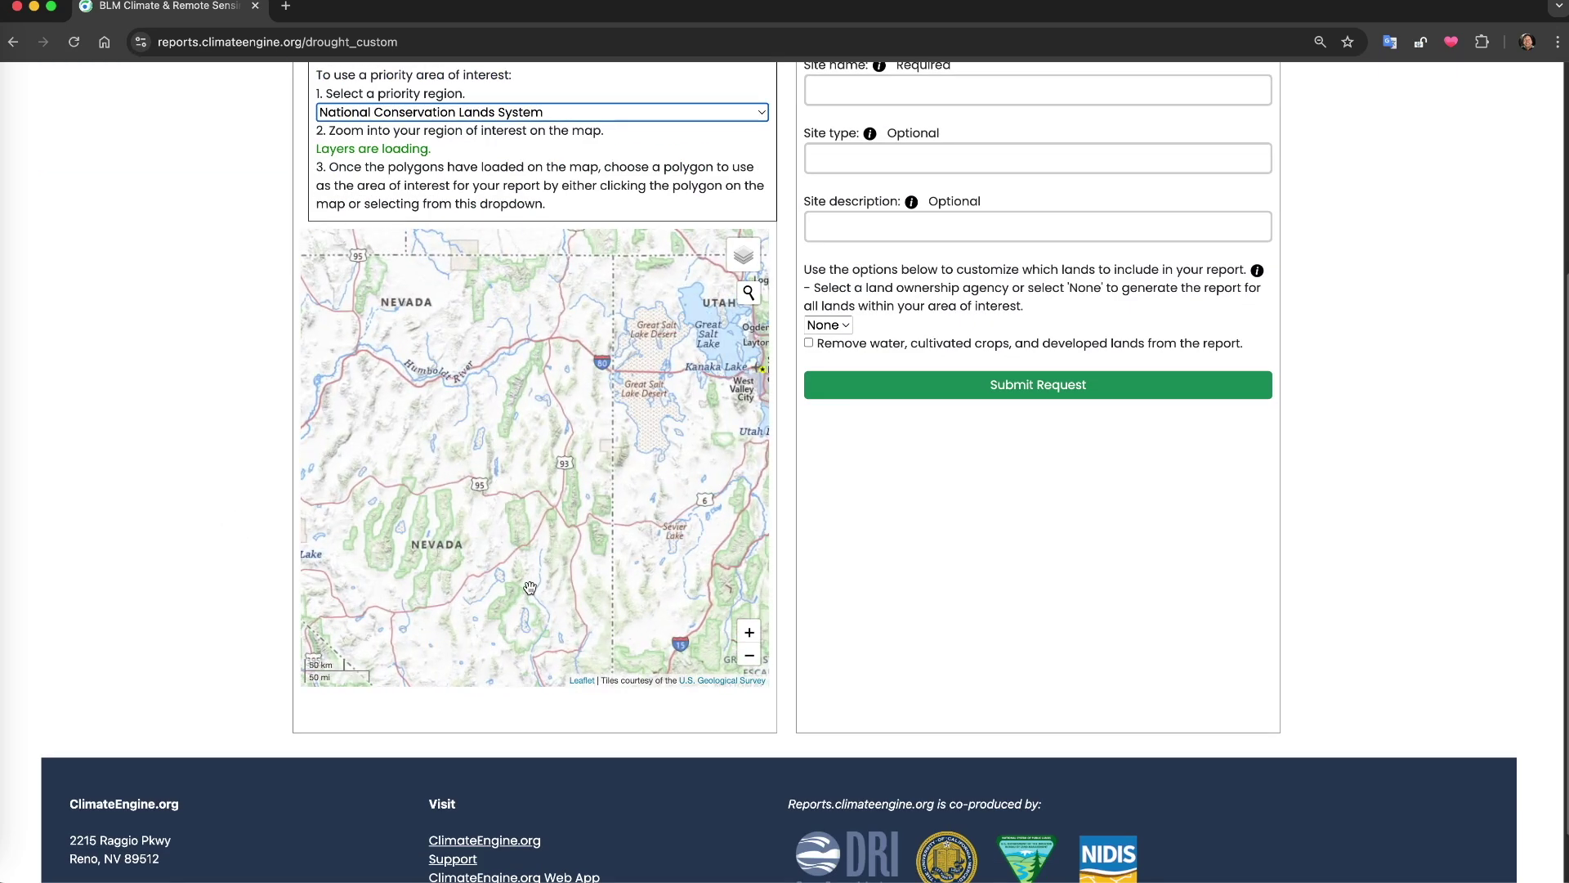
pyautogui.click(536, 581)
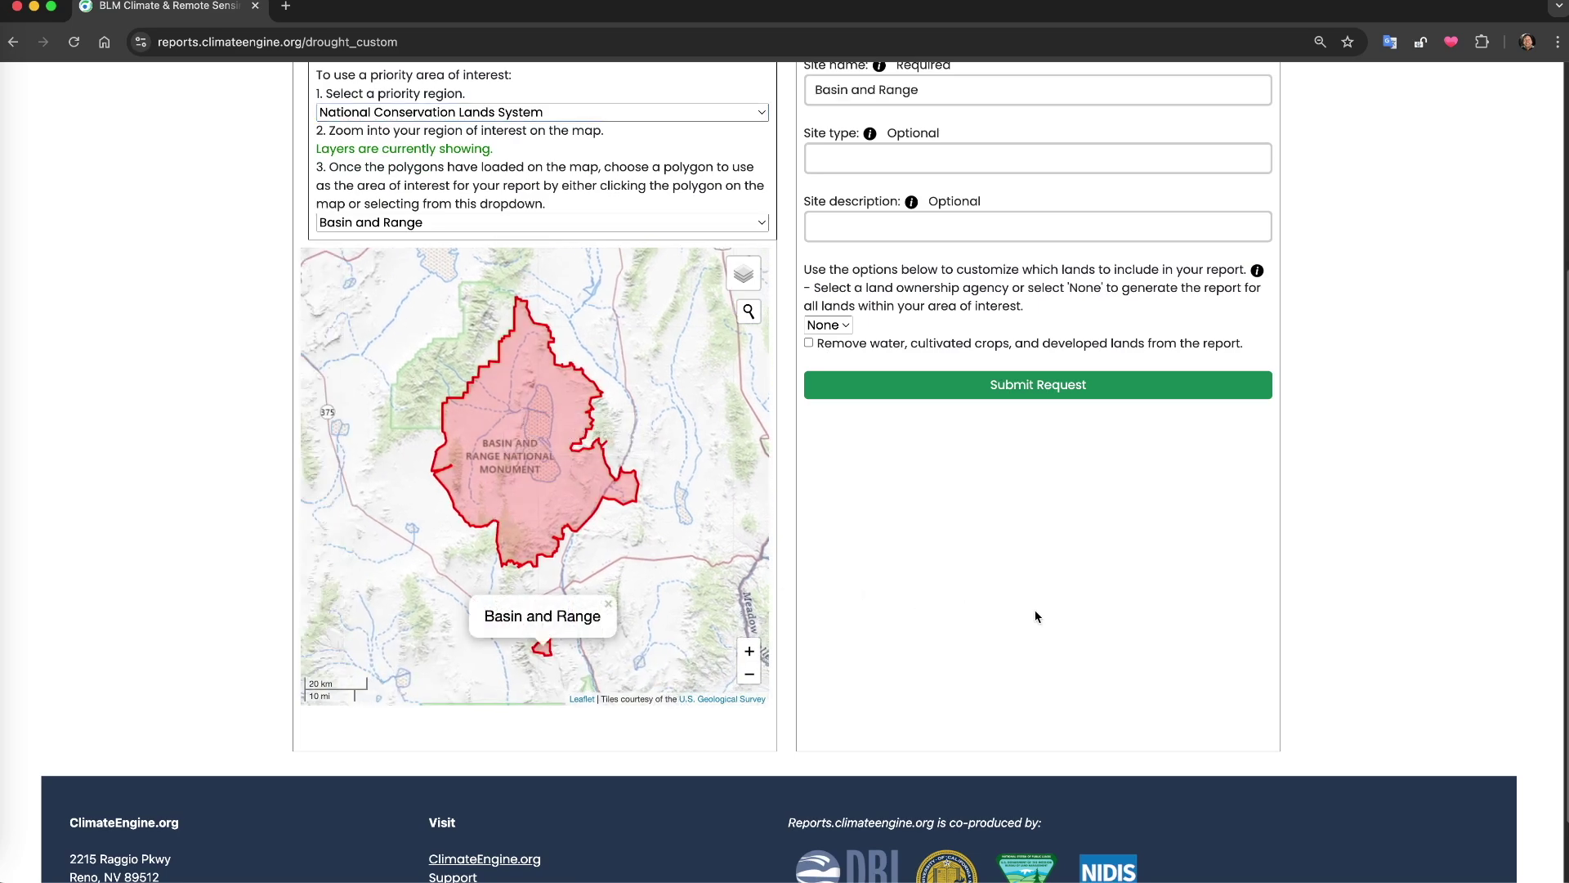
# Enter the requester's email, set site type 'Drought assessment', and submit the Basin and Range NM request
pyautogui.scroll(3, 1035, 616)
pyautogui.click(896, 169)
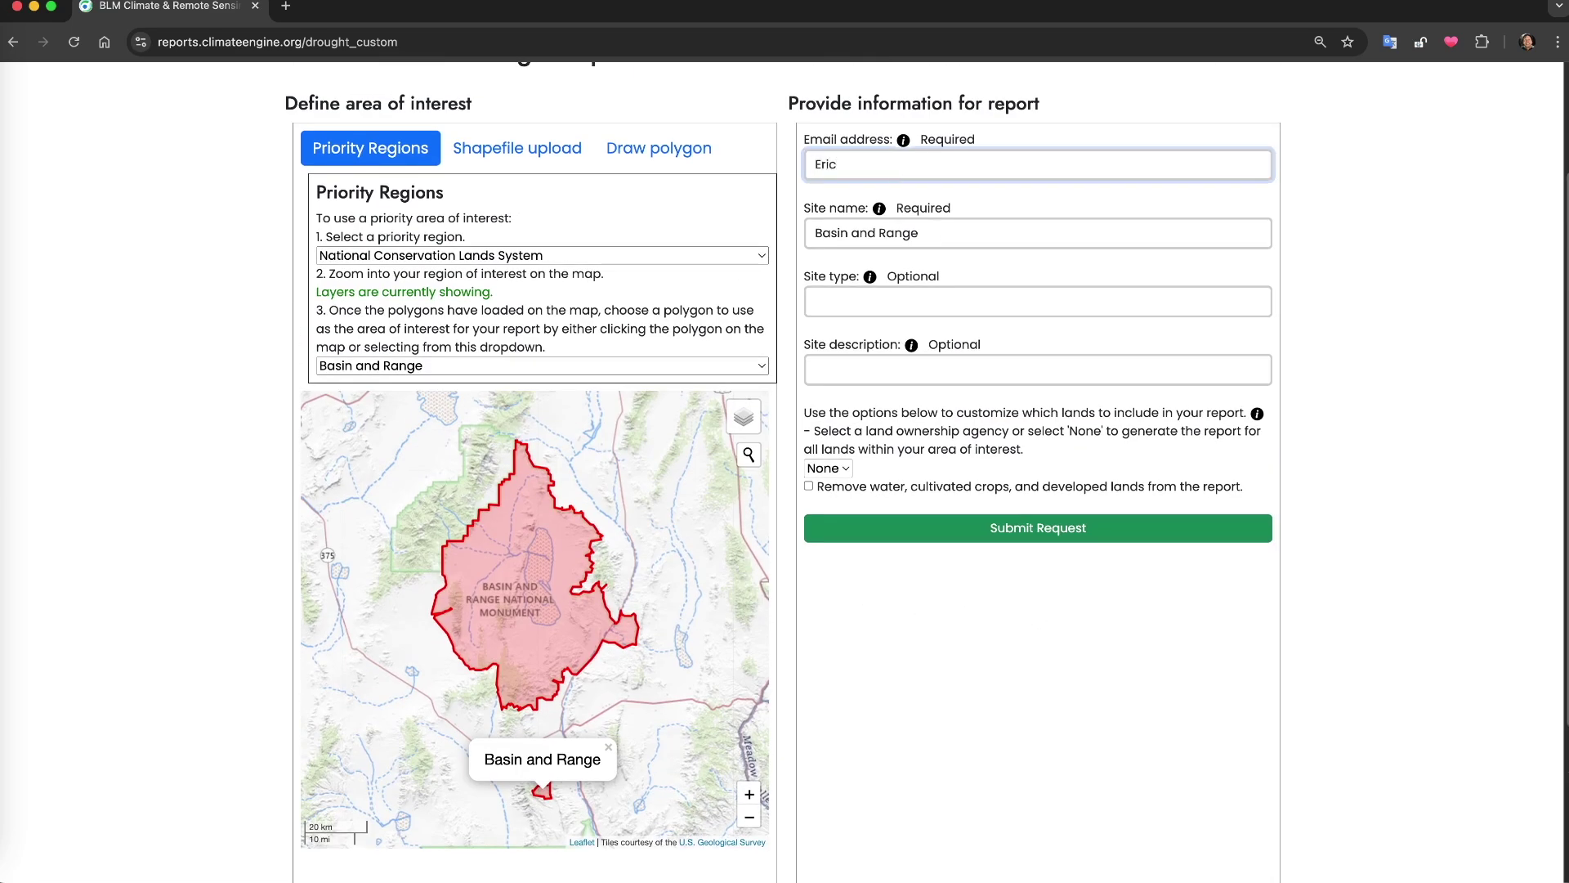
pyautogui.click(970, 240)
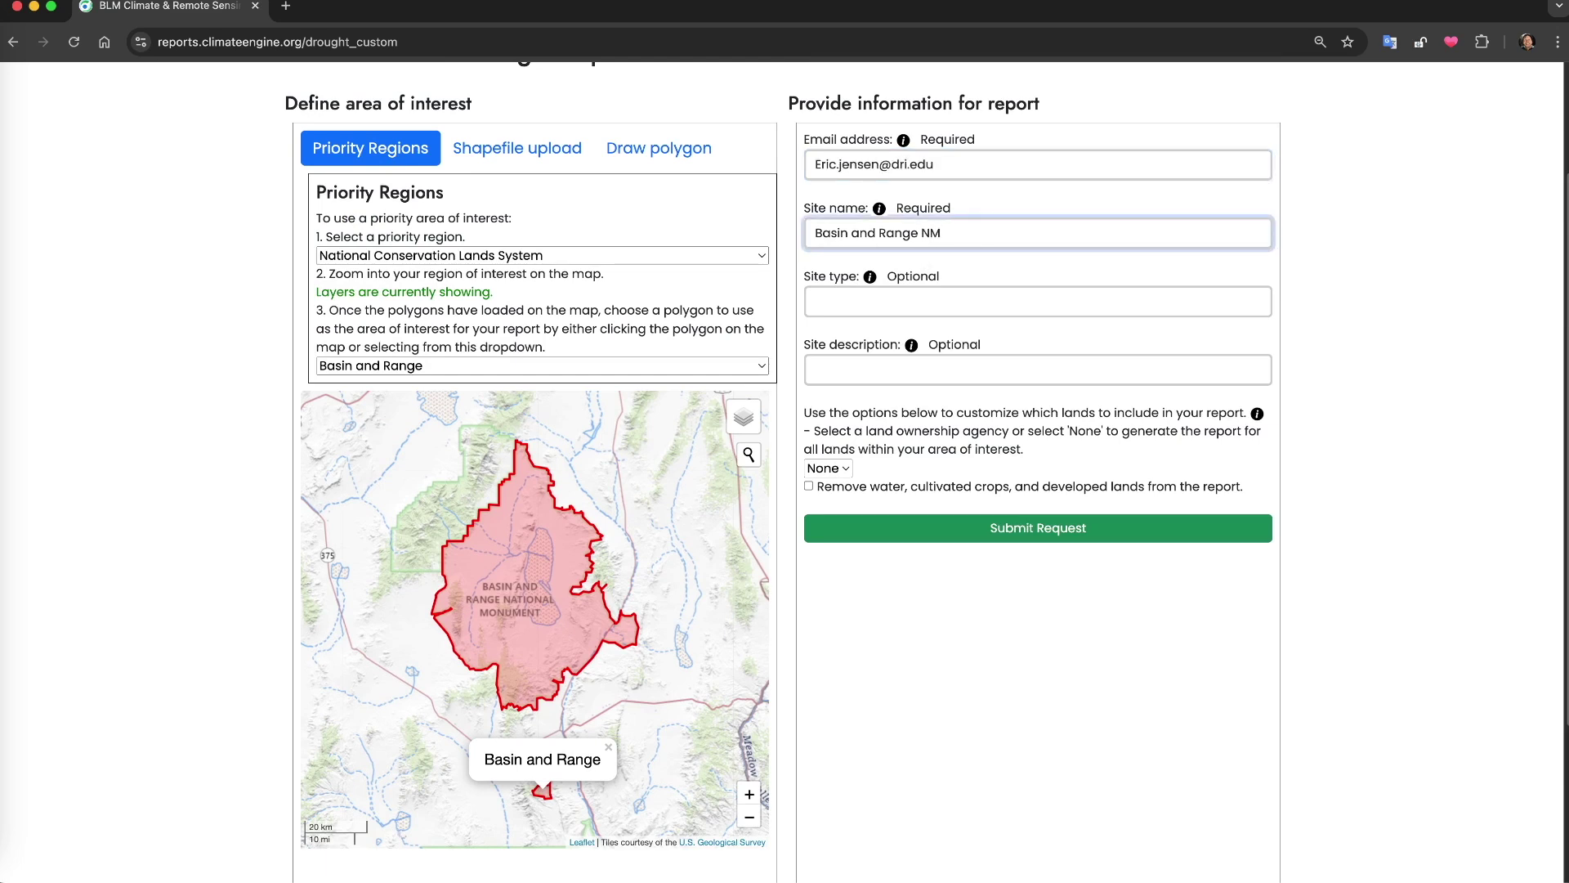
pyautogui.click(928, 302)
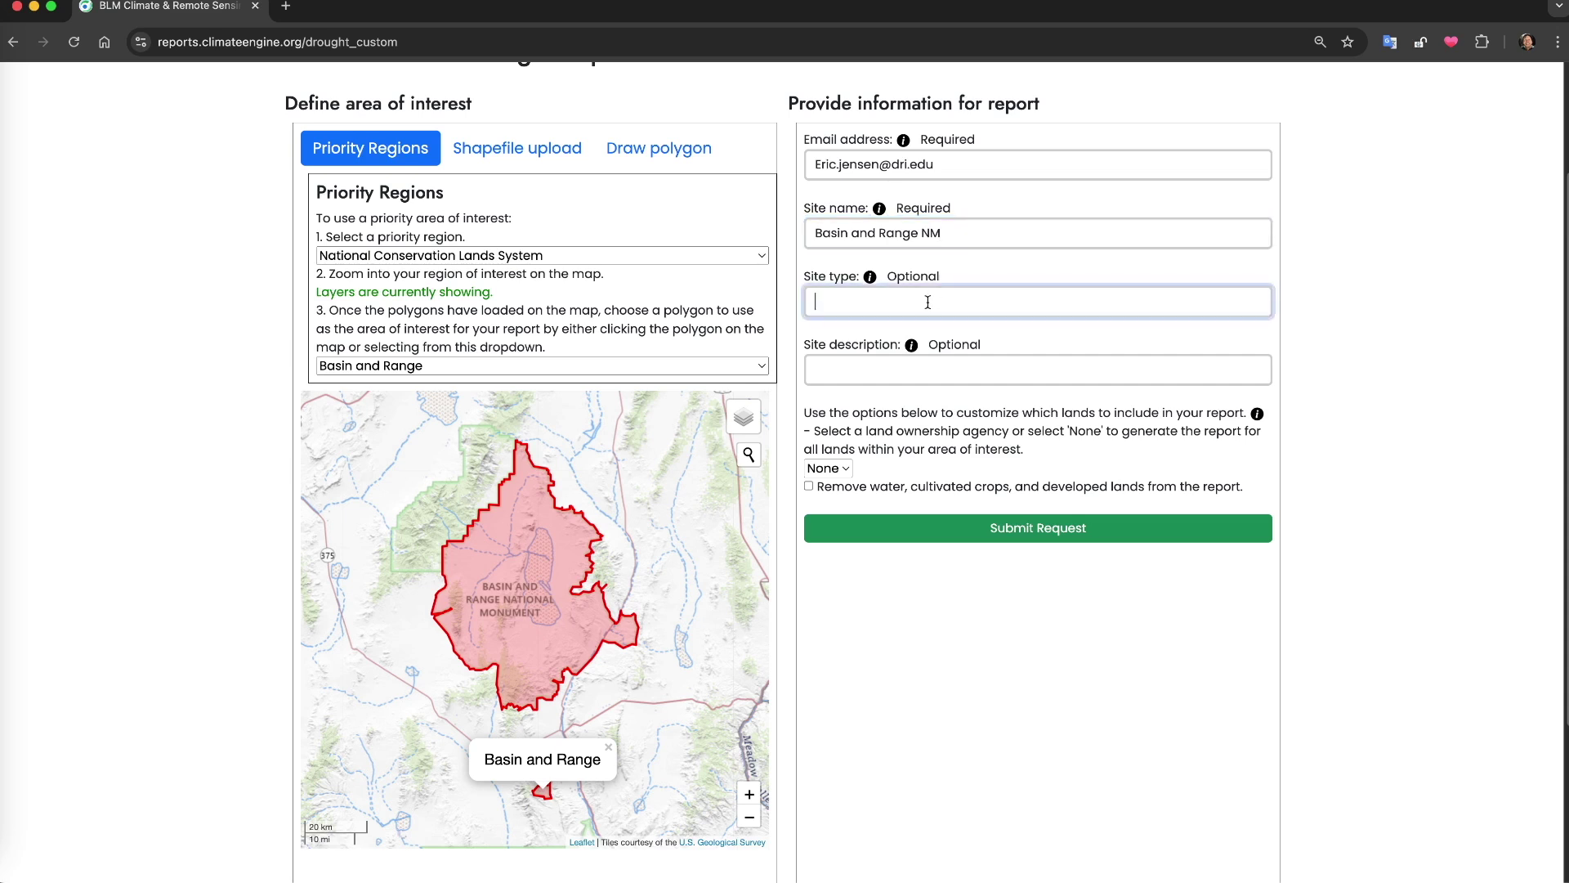
pyautogui.write('Drought assessment')
pyautogui.press('Tab')
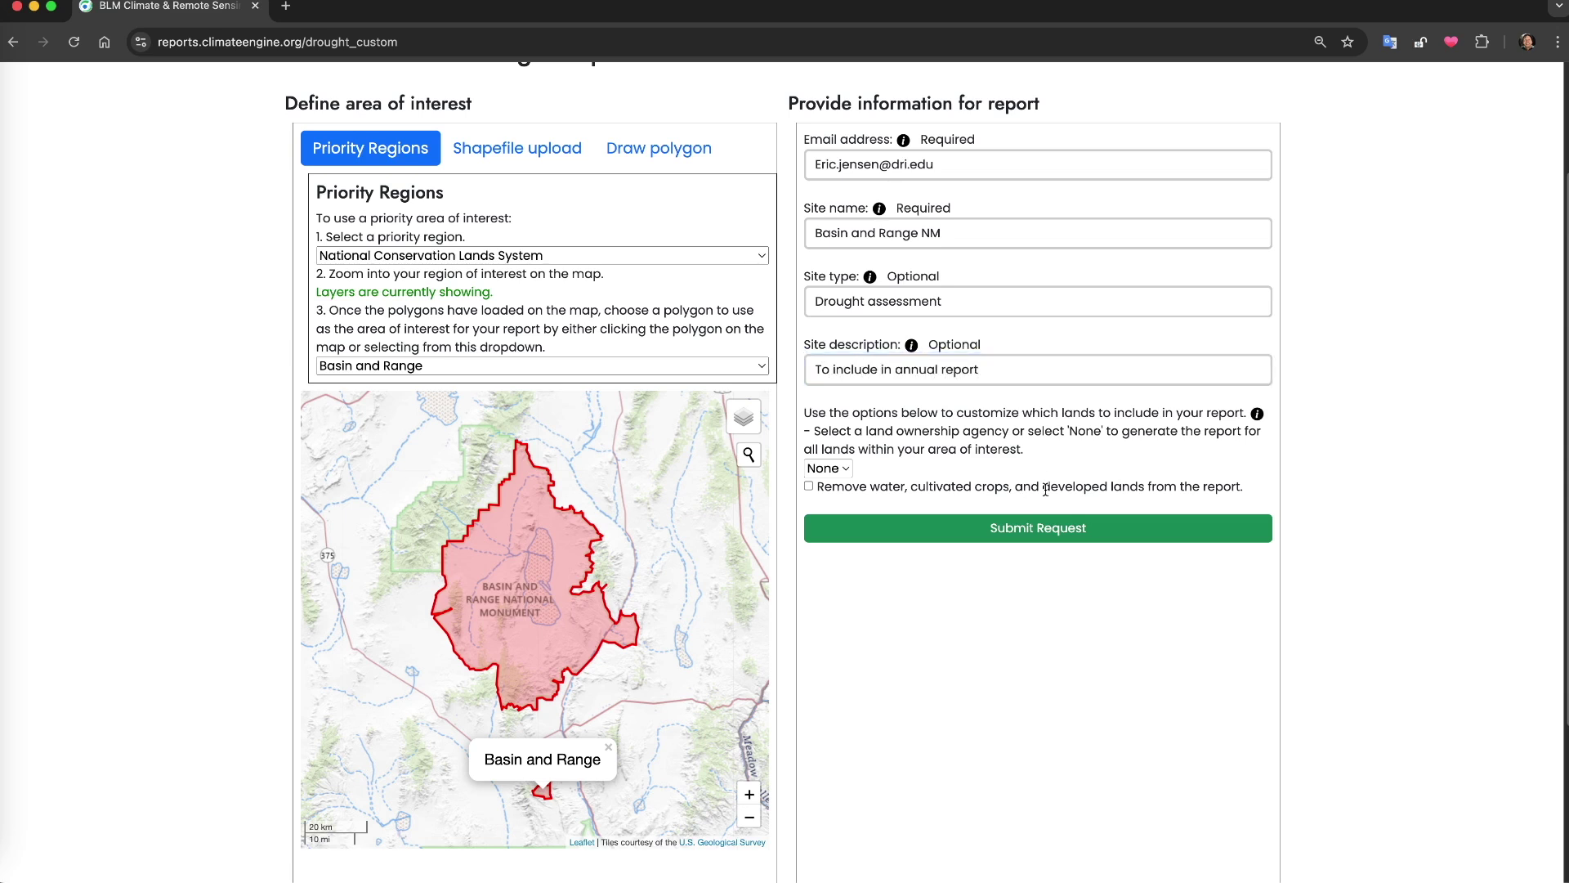
pyautogui.click(1043, 528)
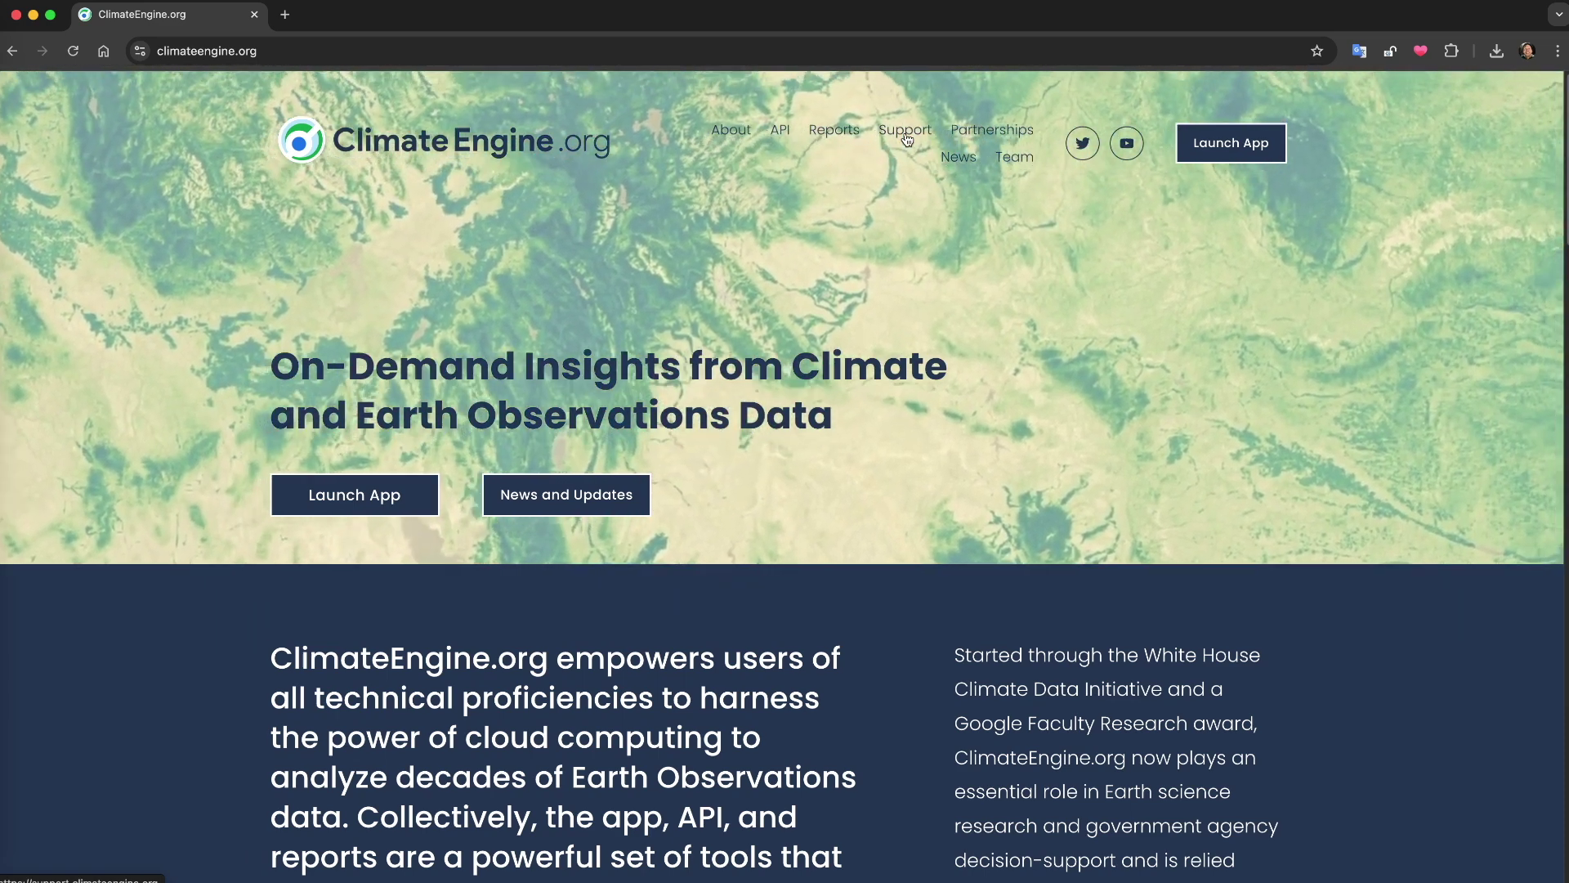
# Open ClimateEngine.org Support and search the knowledge base for 'drough'
pyautogui.click(906, 131)
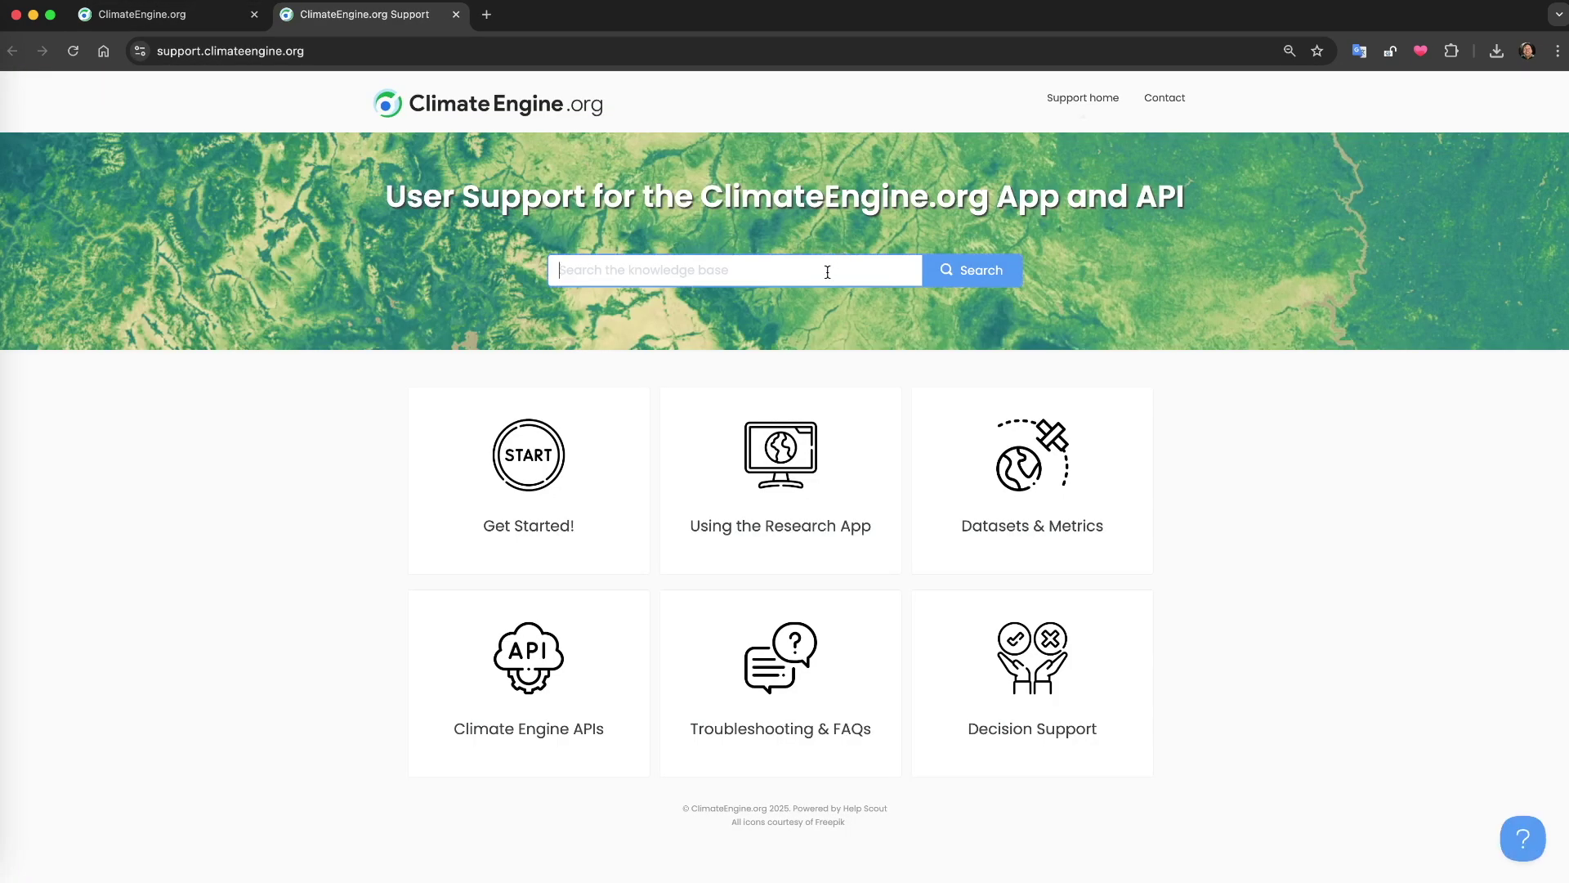
pyautogui.write('drough')
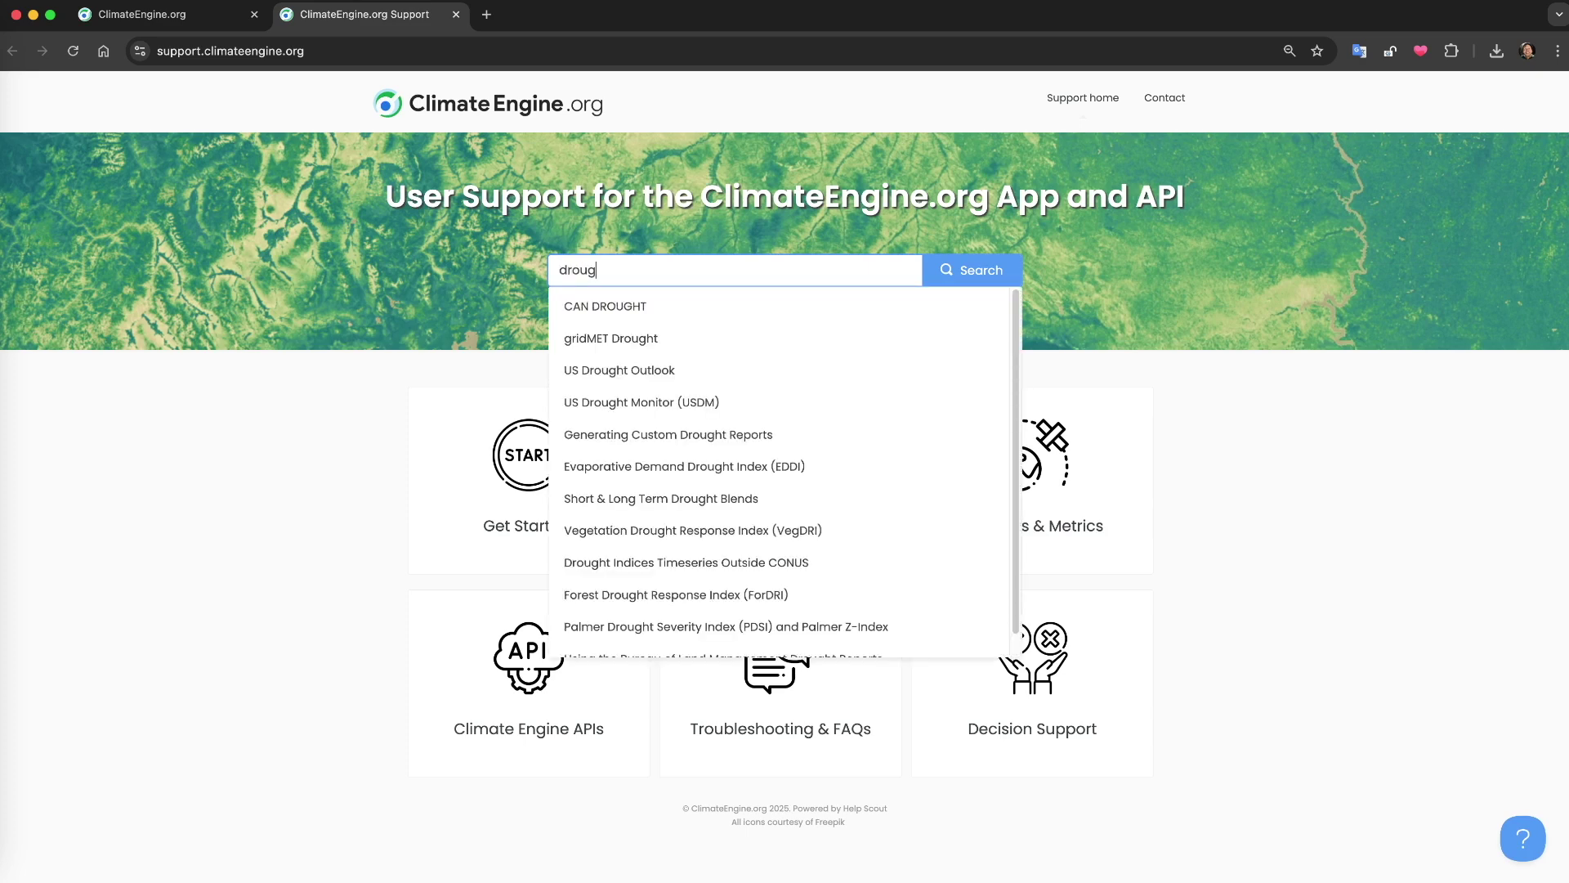